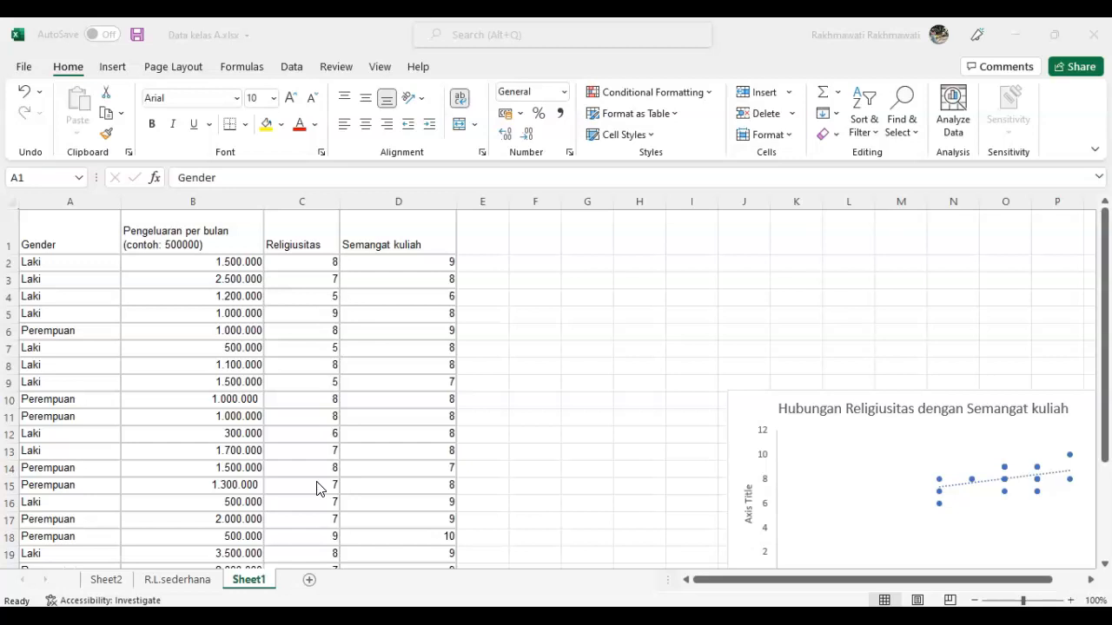
# Review the table's column headers: Gender, Pengeluaran per bulan, Religiusitas and Semangat kuliah
pyautogui.click(169, 260)
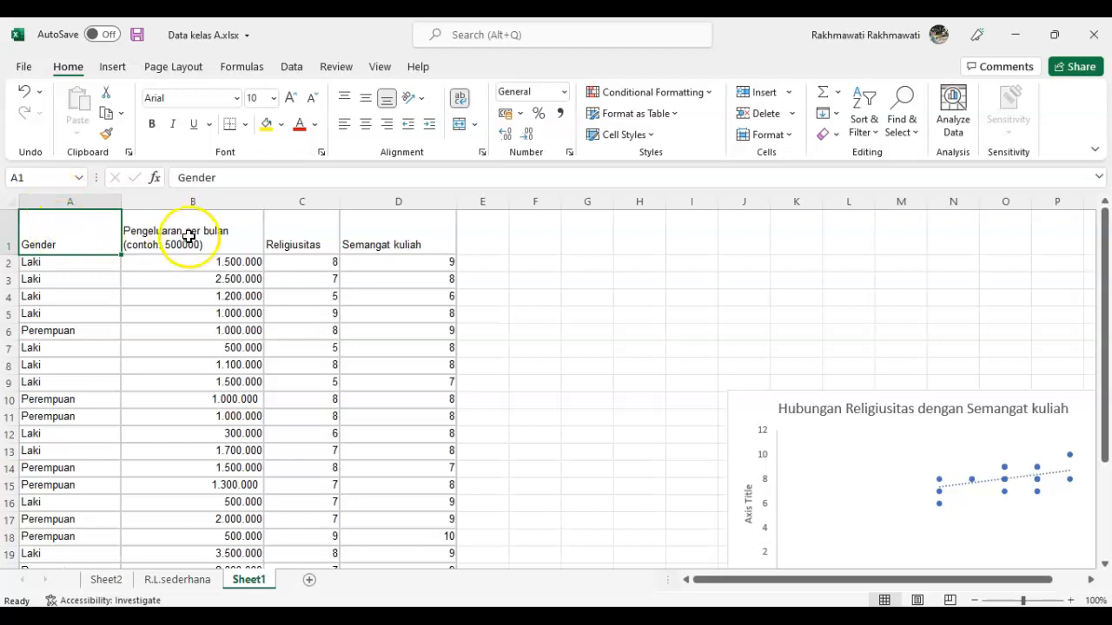
pyautogui.click(189, 237)
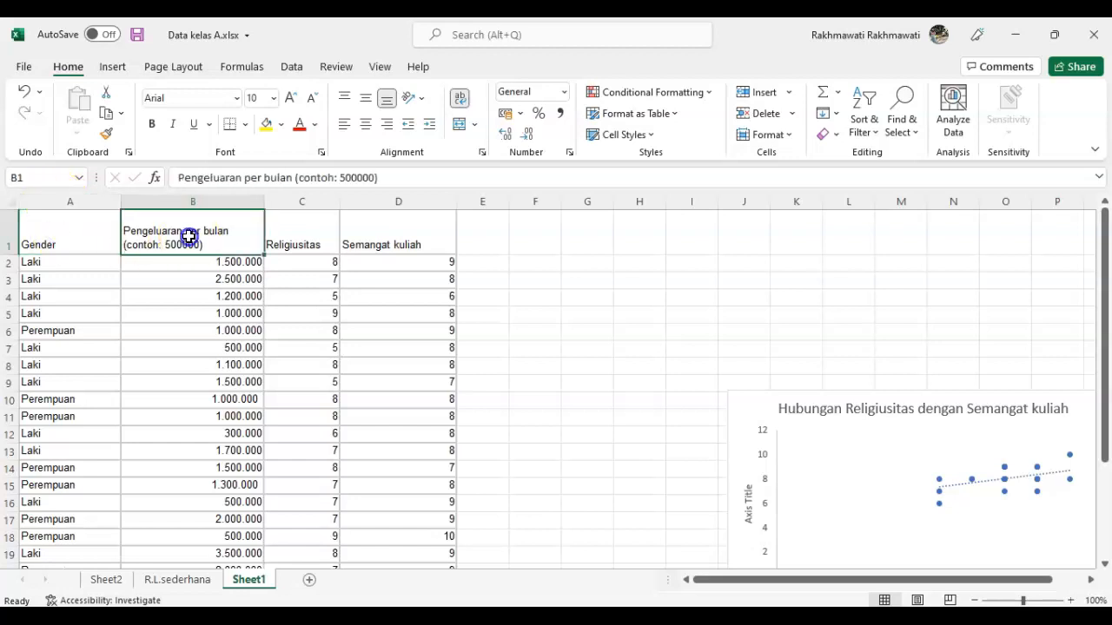
pyautogui.click(287, 239)
pyautogui.click(398, 241)
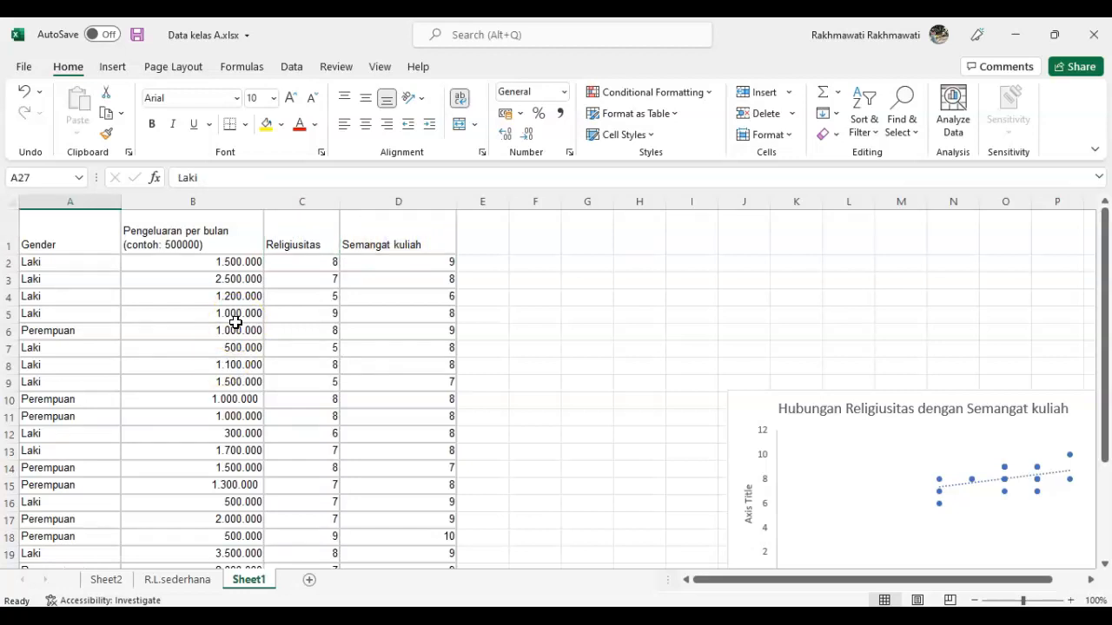
pyautogui.click(215, 231)
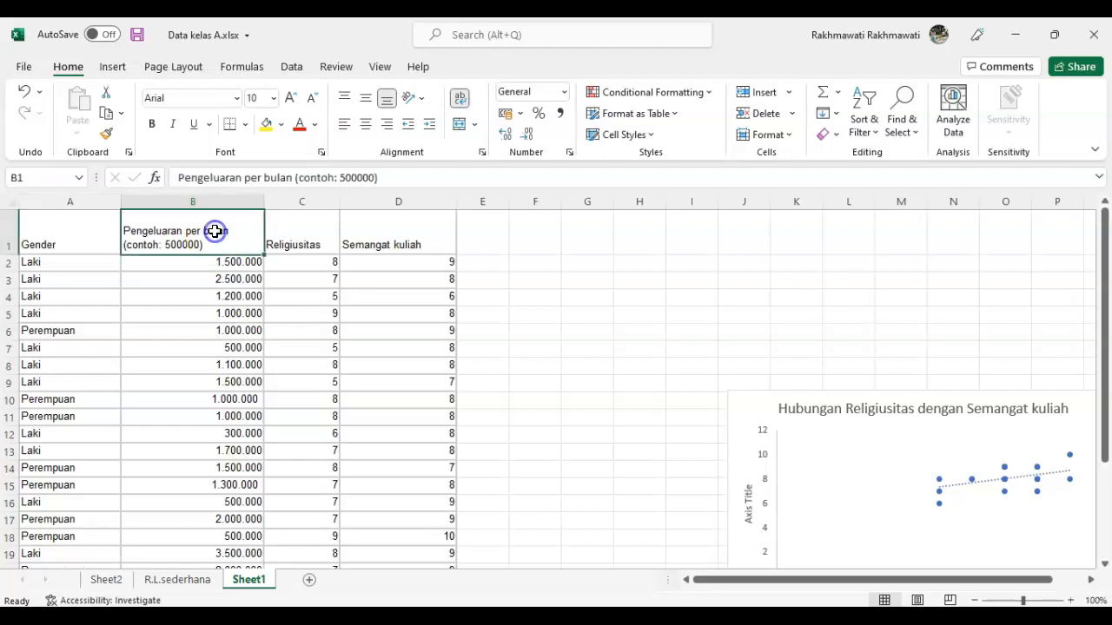
pyautogui.click(310, 242)
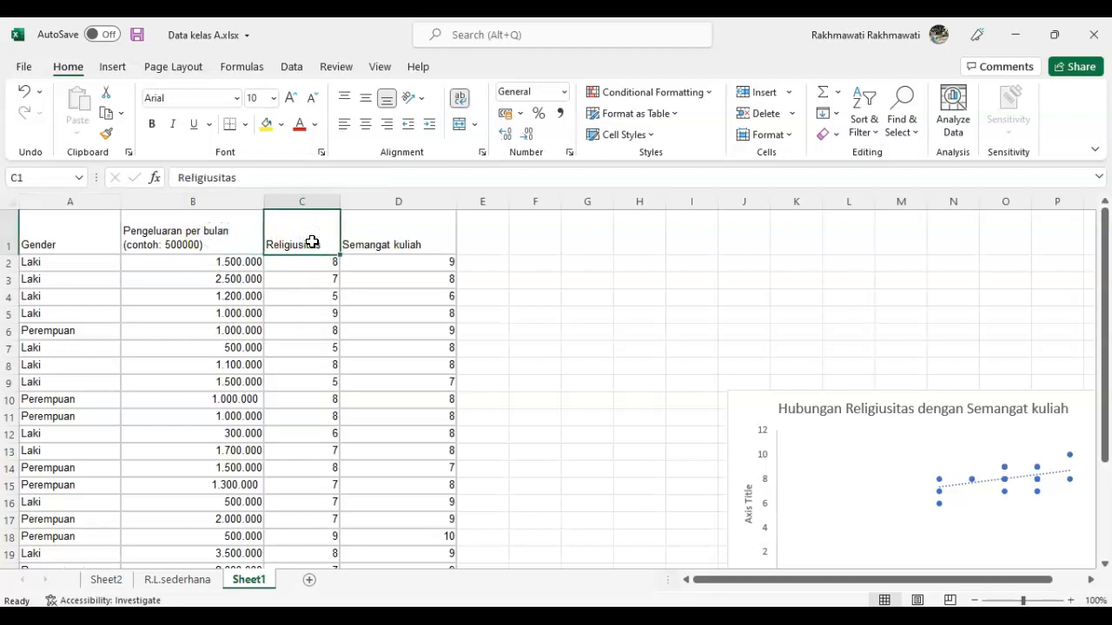
pyautogui.click(399, 238)
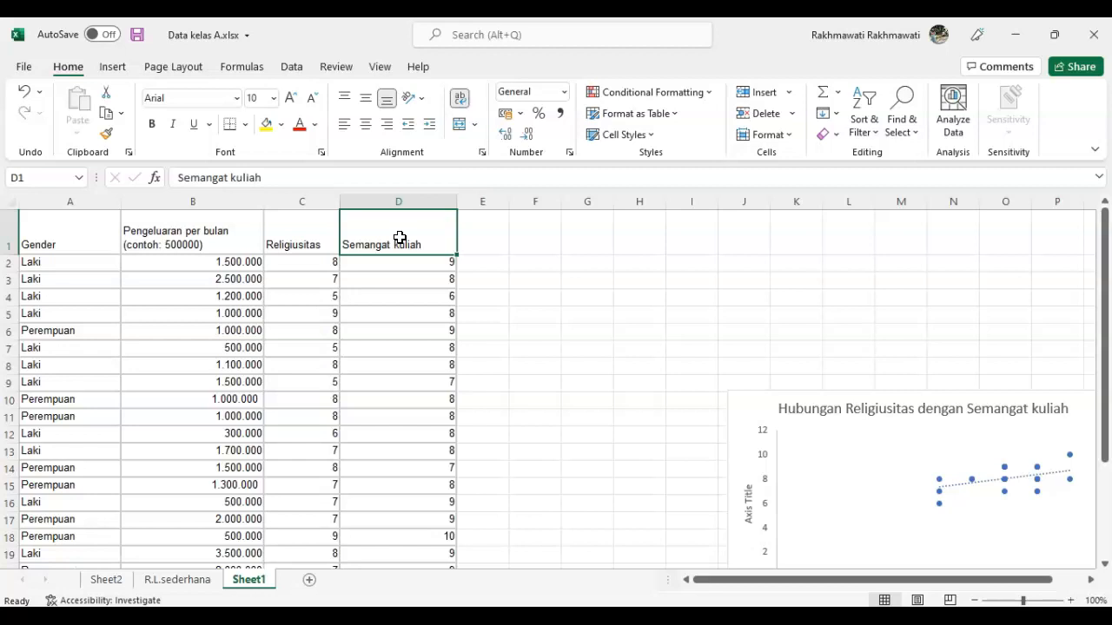
# Copy the whole data table A1:D27, including its header row
pyautogui.click(67, 234)
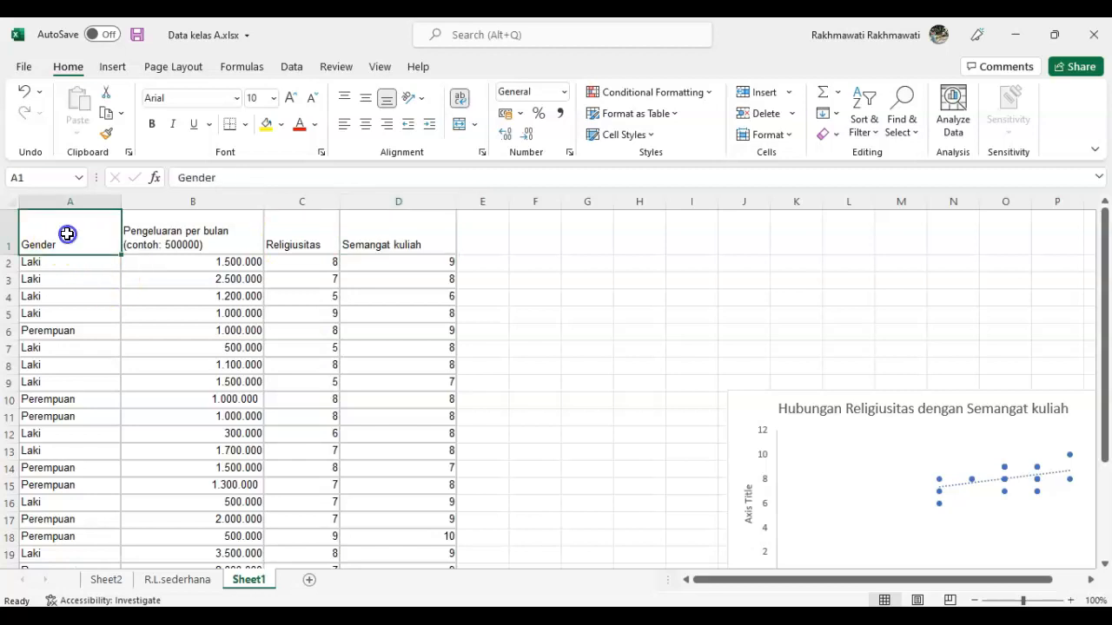
pyautogui.hotkey('ctrl', 'shift', 'Right')
pyautogui.hotkey('ctrl', 'shift', 'Down')
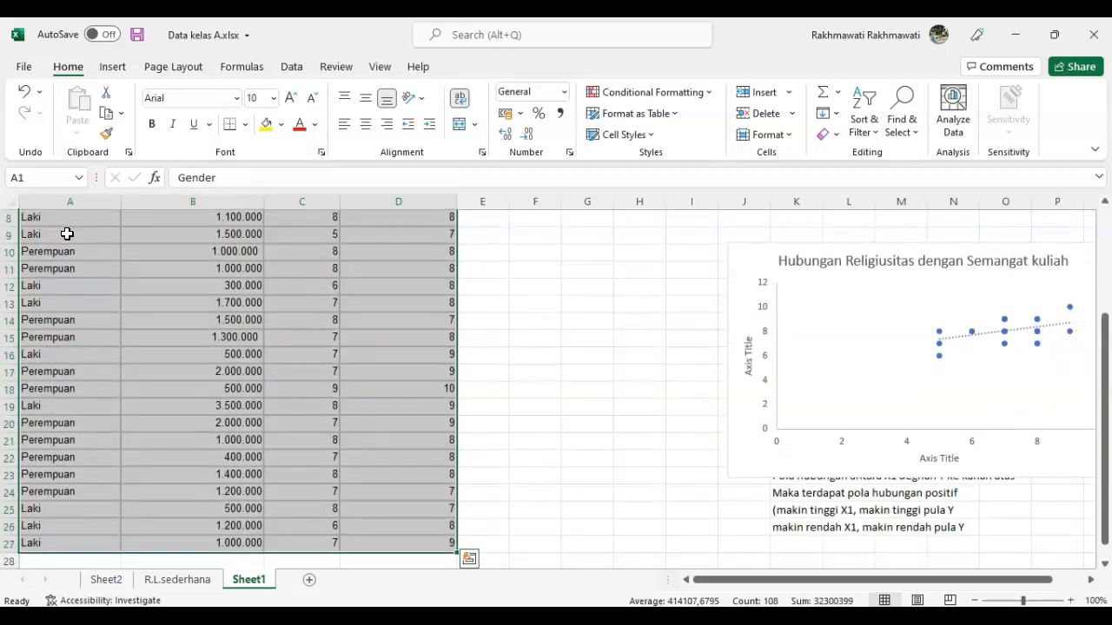
pyautogui.rightClick(228, 382)
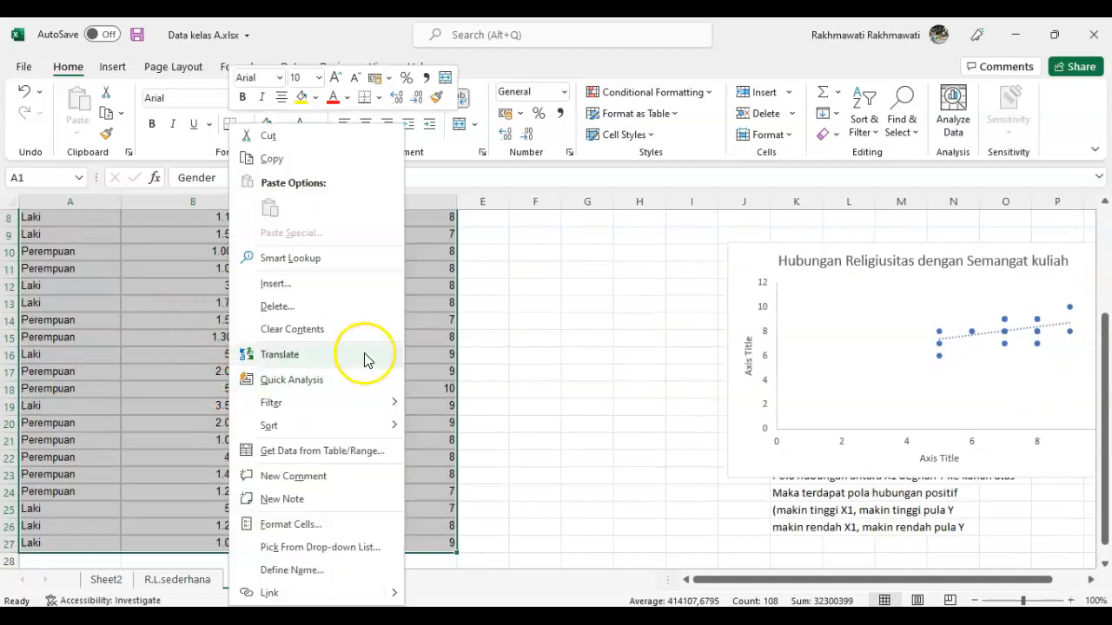
pyautogui.click(310, 161)
# Paste the copied table at A1 of a new blank workbook and widen columns B to D so their contents fit
pyautogui.scroll(3, 311, 163)
pyautogui.hotkey('ctrl', 'n')
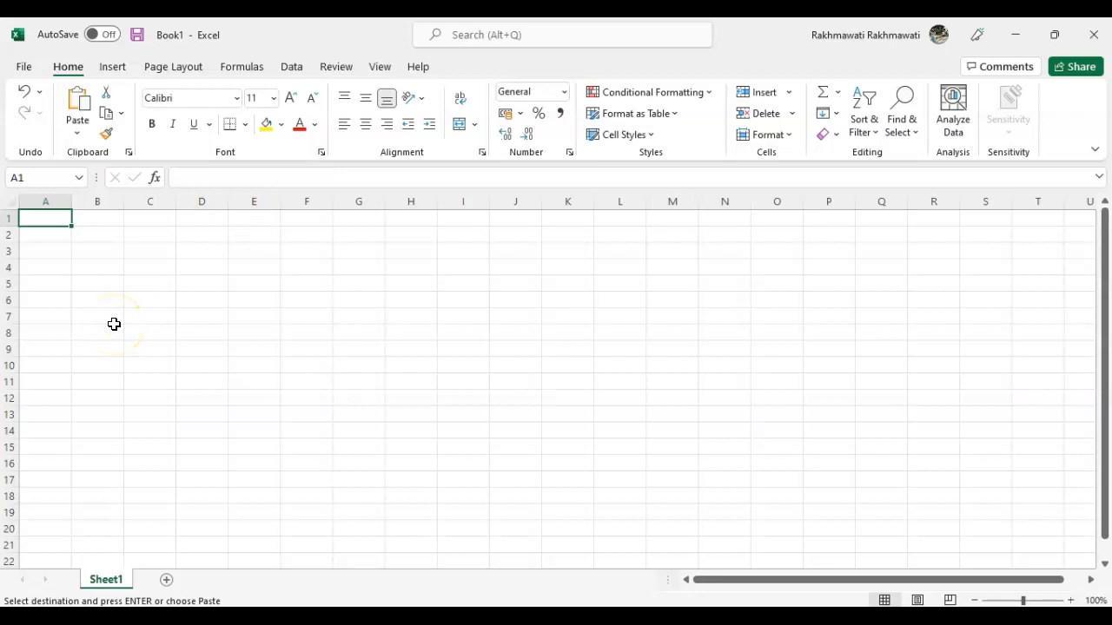
pyautogui.hotkey('ctrl', 'v')
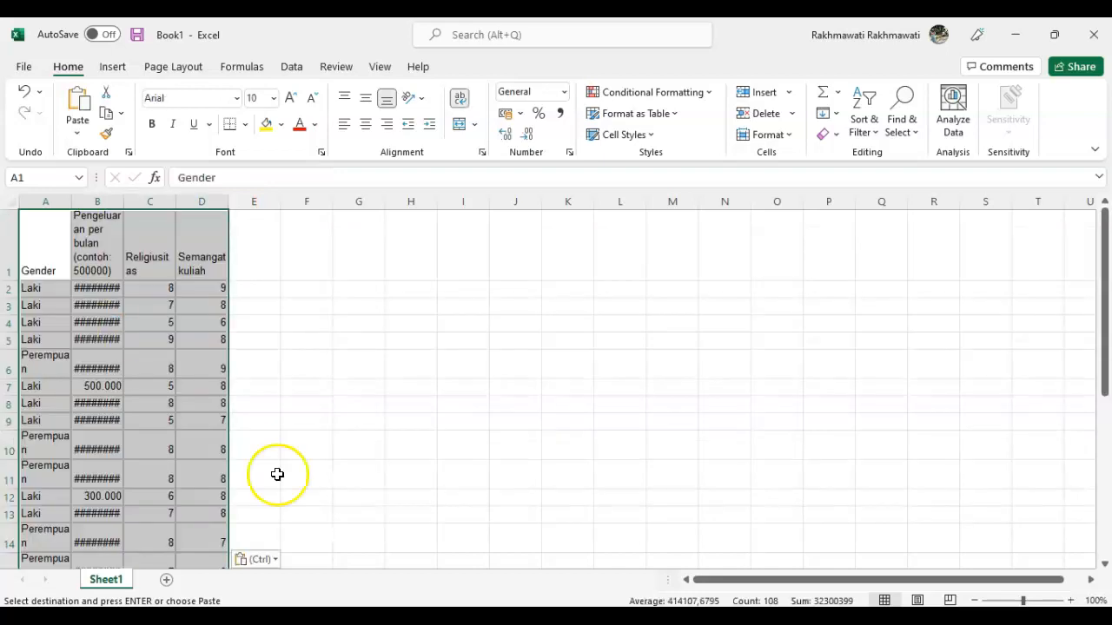
pyautogui.click(154, 317)
pyautogui.moveTo(124, 202); pyautogui.dragTo(356, 203)
# Examine the t-Test variants offered by the Data Analysis tools: paired, equal variances and unequal variances
pyautogui.click(290, 67)
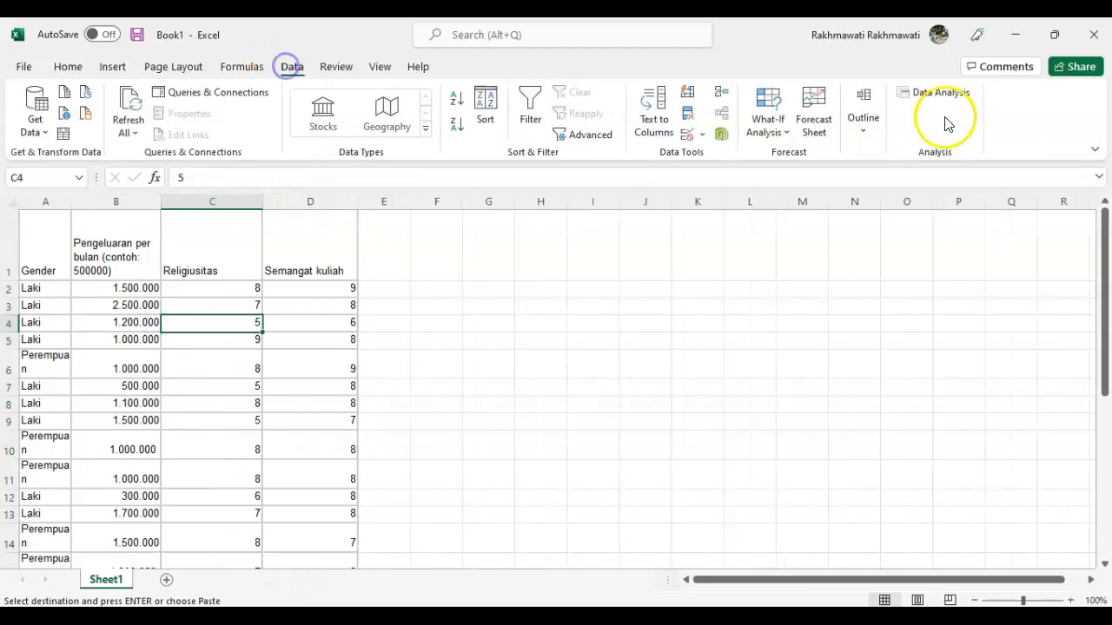
pyautogui.click(929, 92)
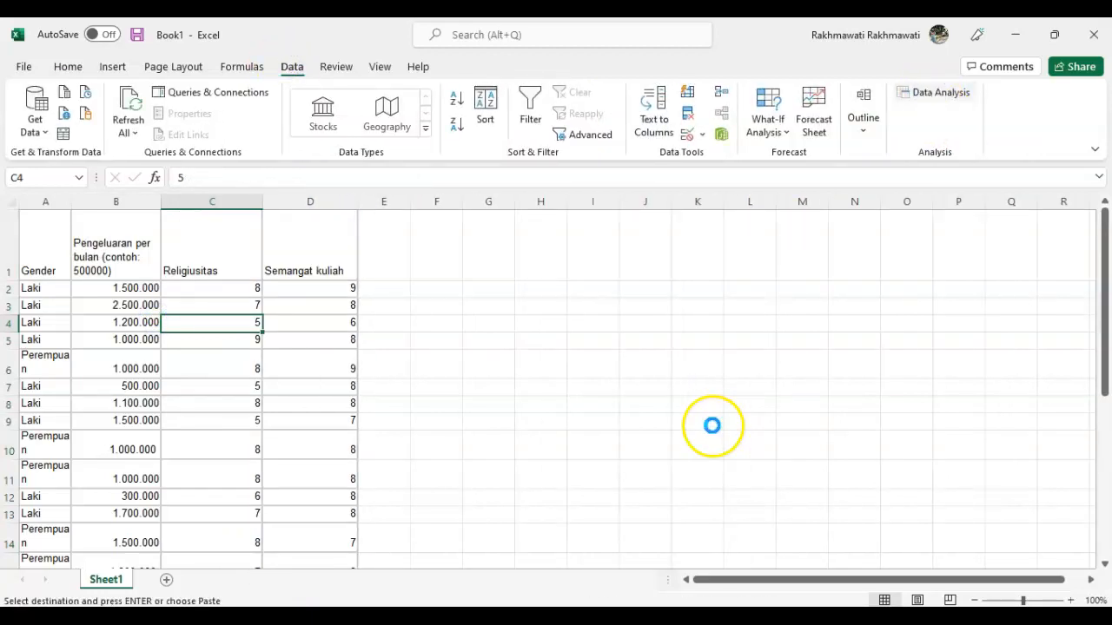
pyautogui.moveTo(911, 355); pyautogui.dragTo(908, 382)
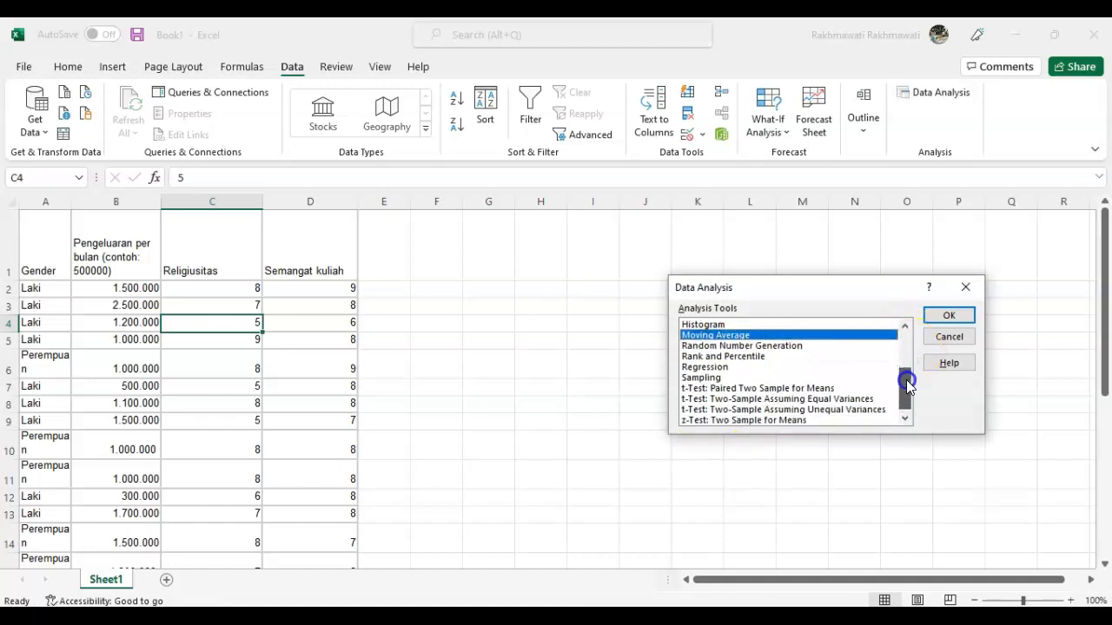
pyautogui.click(807, 397)
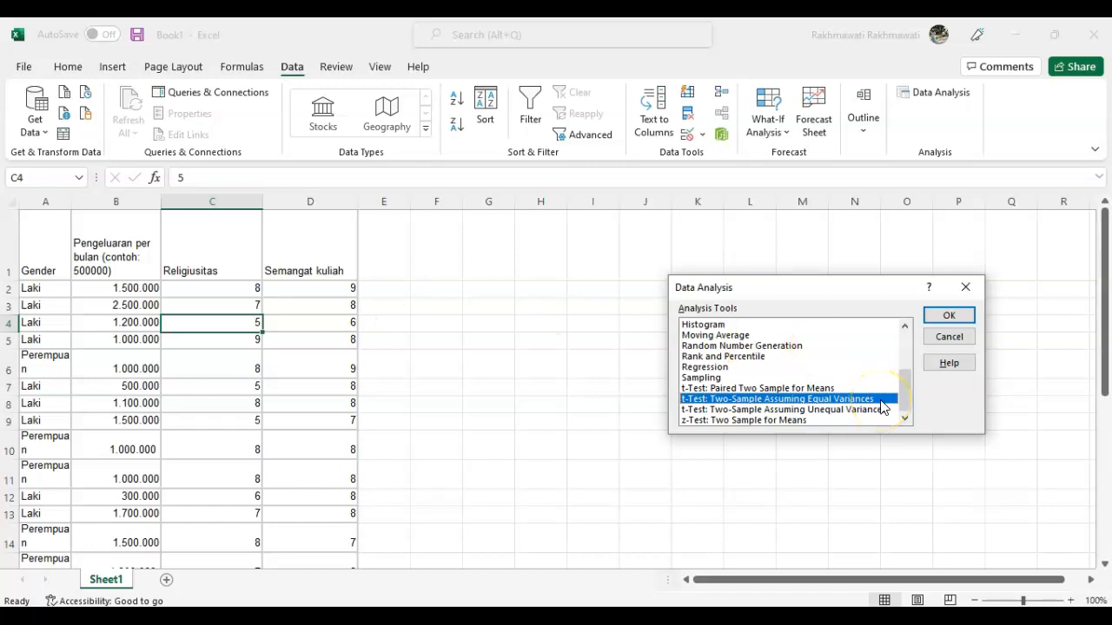
pyautogui.click(730, 378)
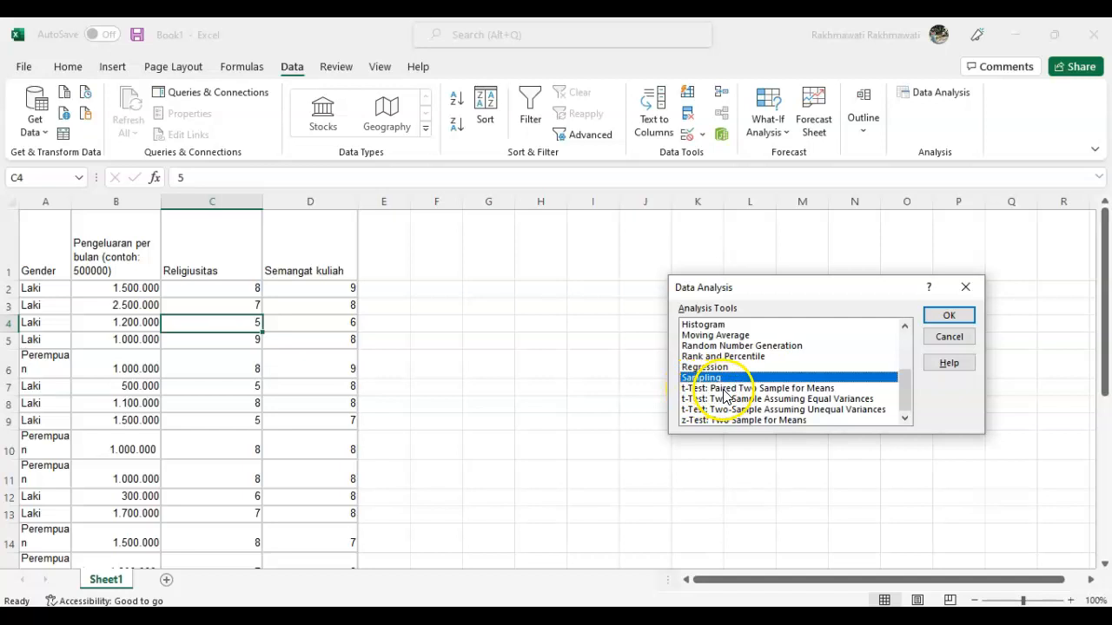
pyautogui.click(728, 390)
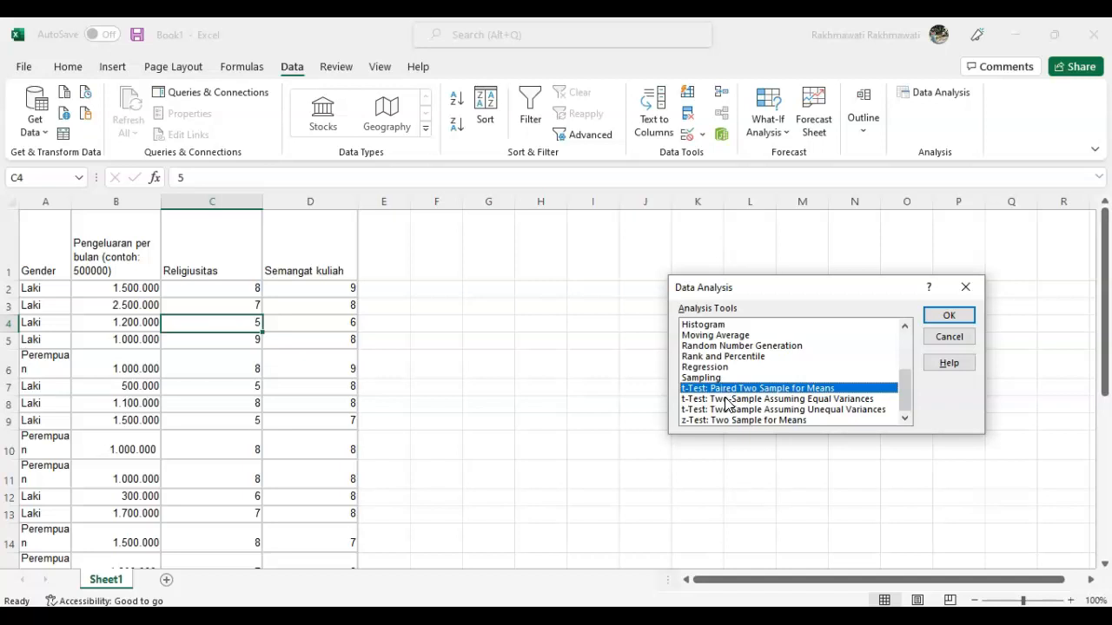
pyautogui.click(727, 399)
pyautogui.click(725, 410)
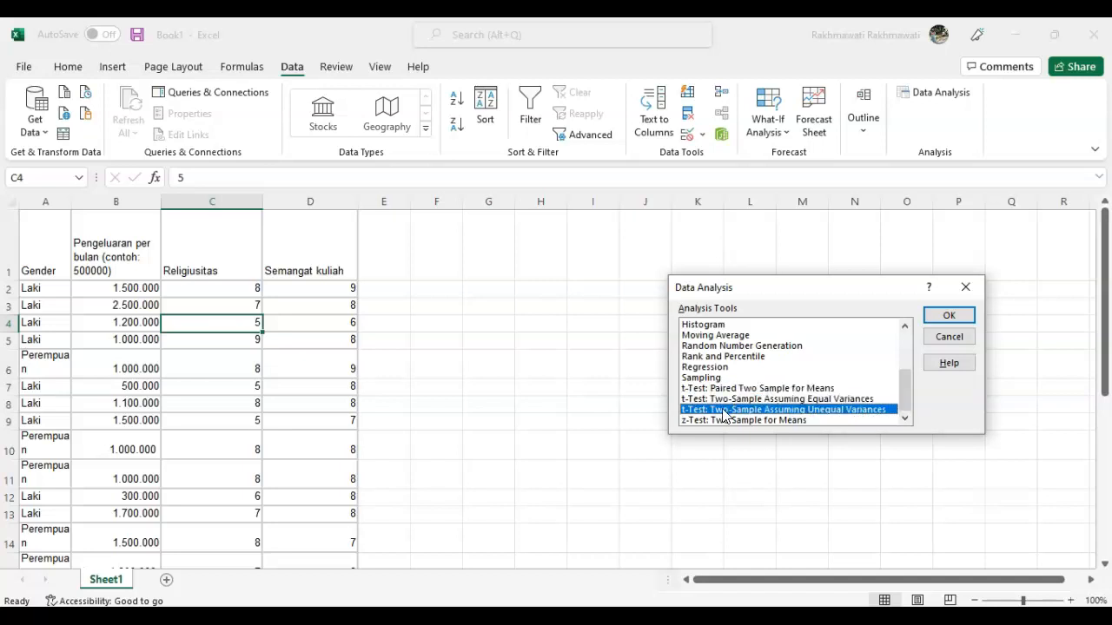
pyautogui.click(728, 402)
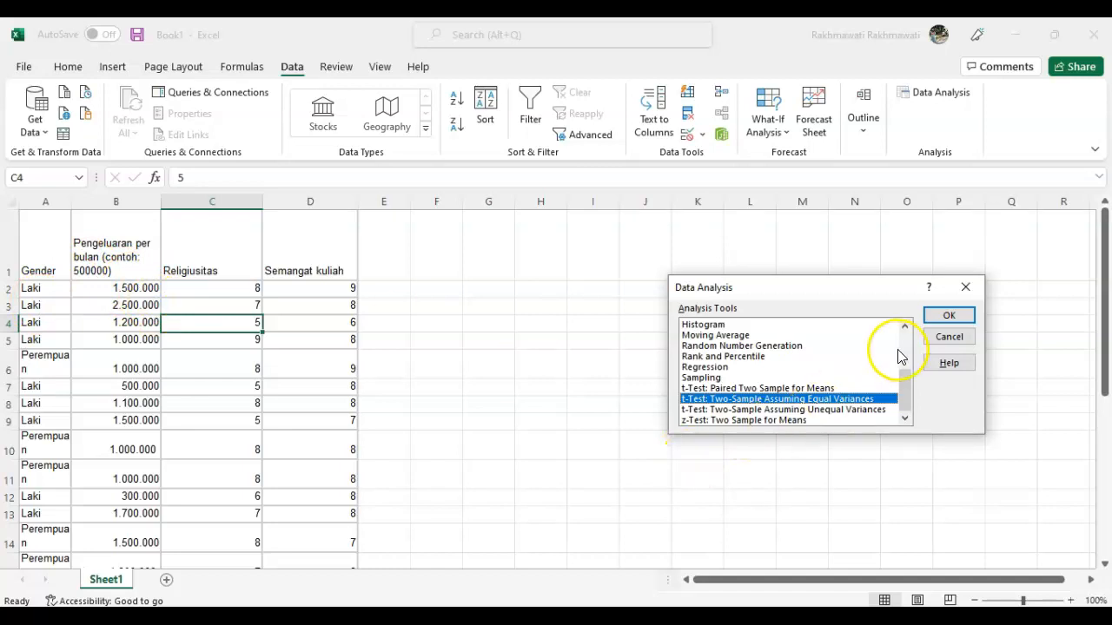
# Inspect the variable range inputs of t-Test: Two-Sample Assuming Equal Variances, and close the analysis dialogs without running the test
pyautogui.click(949, 314)
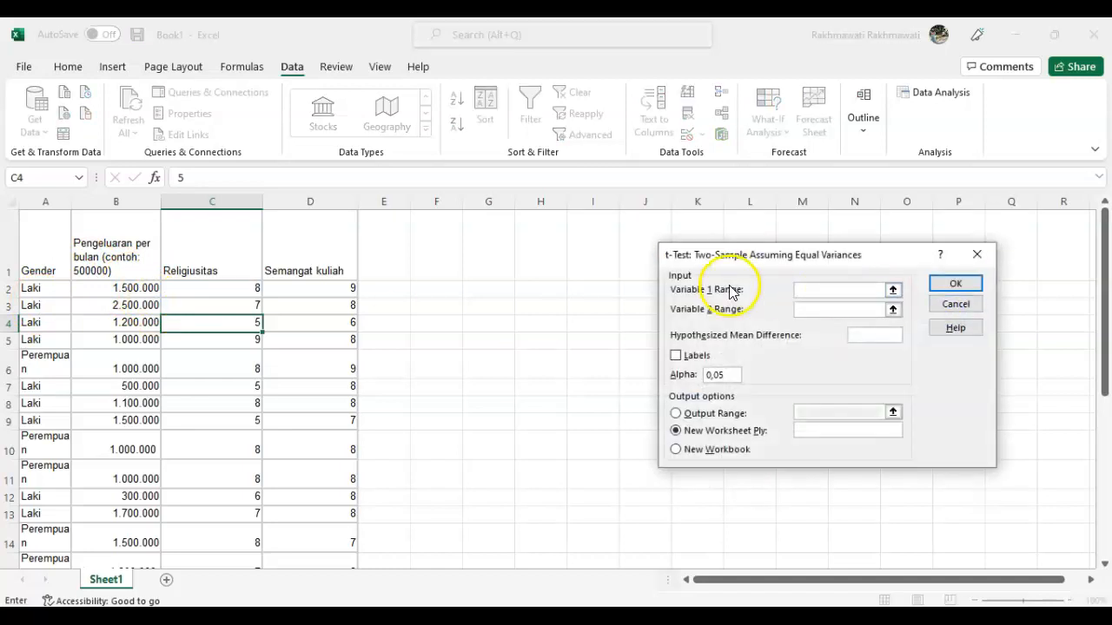
pyautogui.click(815, 289)
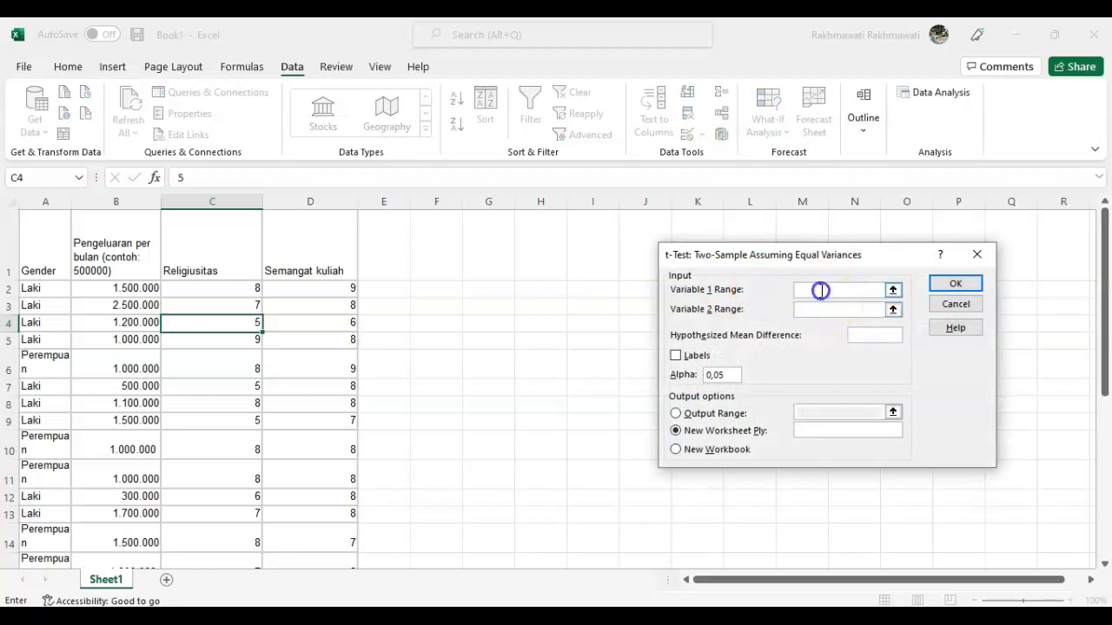
pyautogui.click(807, 309)
pyautogui.click(841, 289)
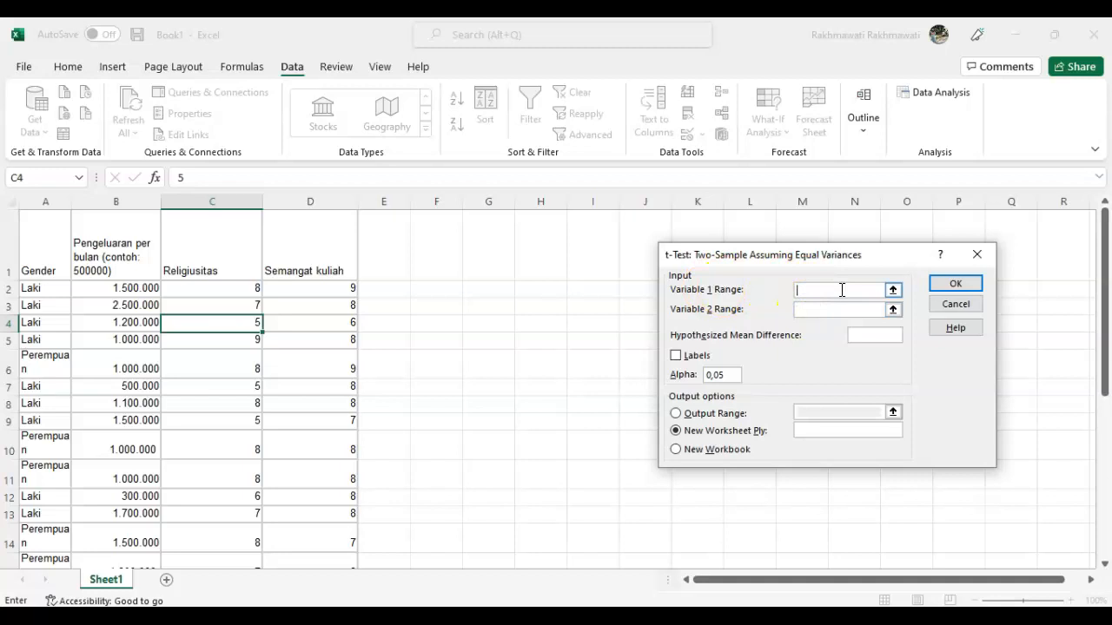
pyautogui.click(977, 254)
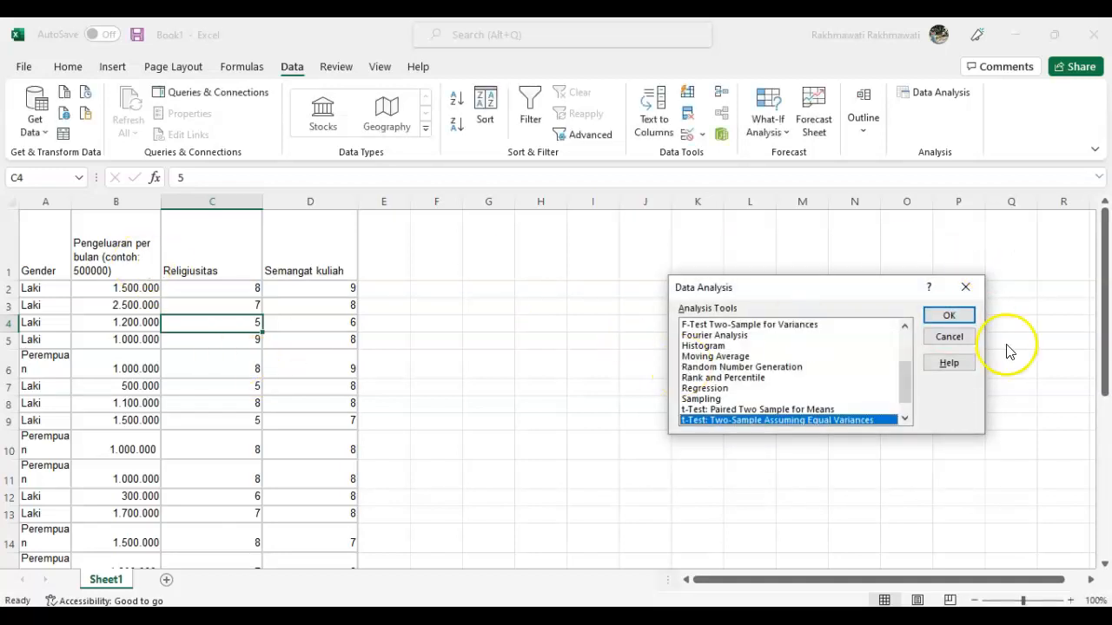
pyautogui.click(976, 288)
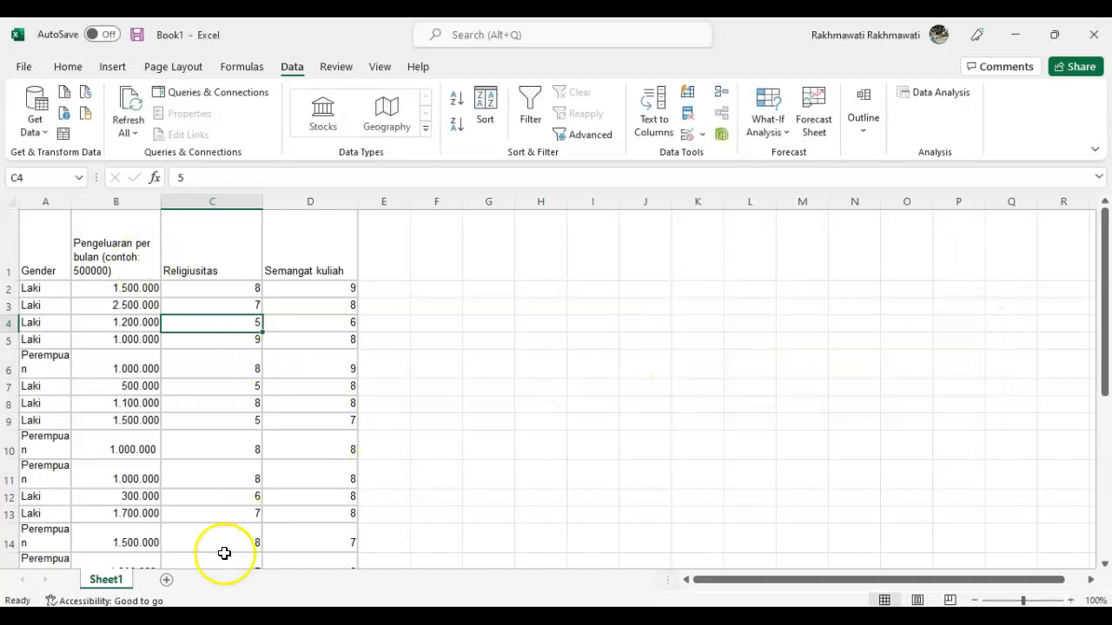
# Add a new worksheet, enter the header "Pengeluaran Laki2" in A1 and widen column A to fit it
pyautogui.click(167, 580)
pyautogui.click(120, 582)
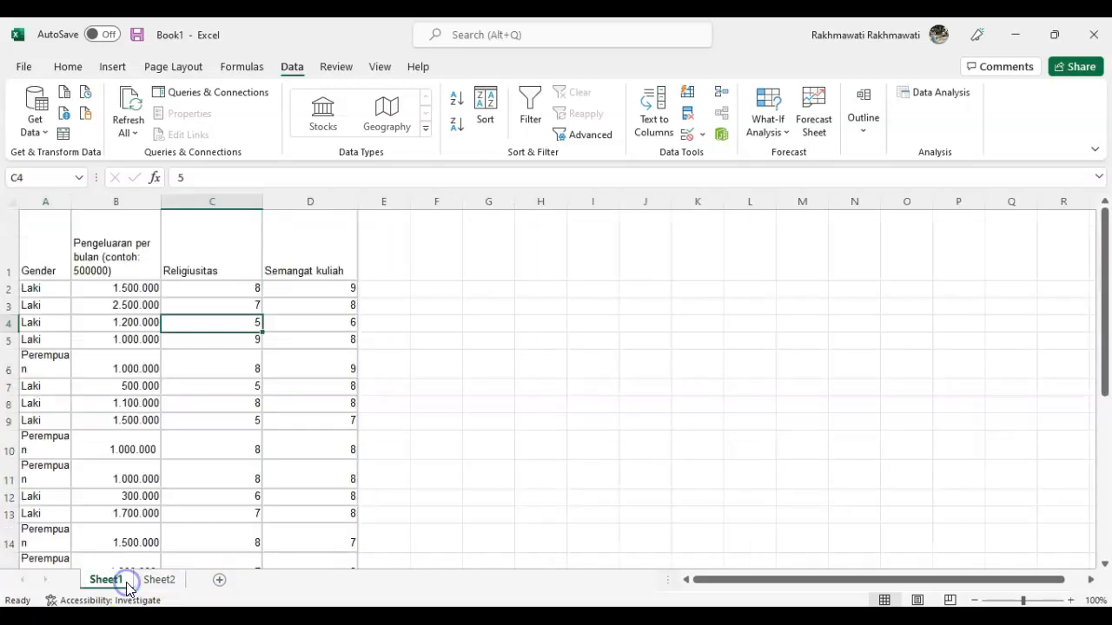
pyautogui.click(159, 580)
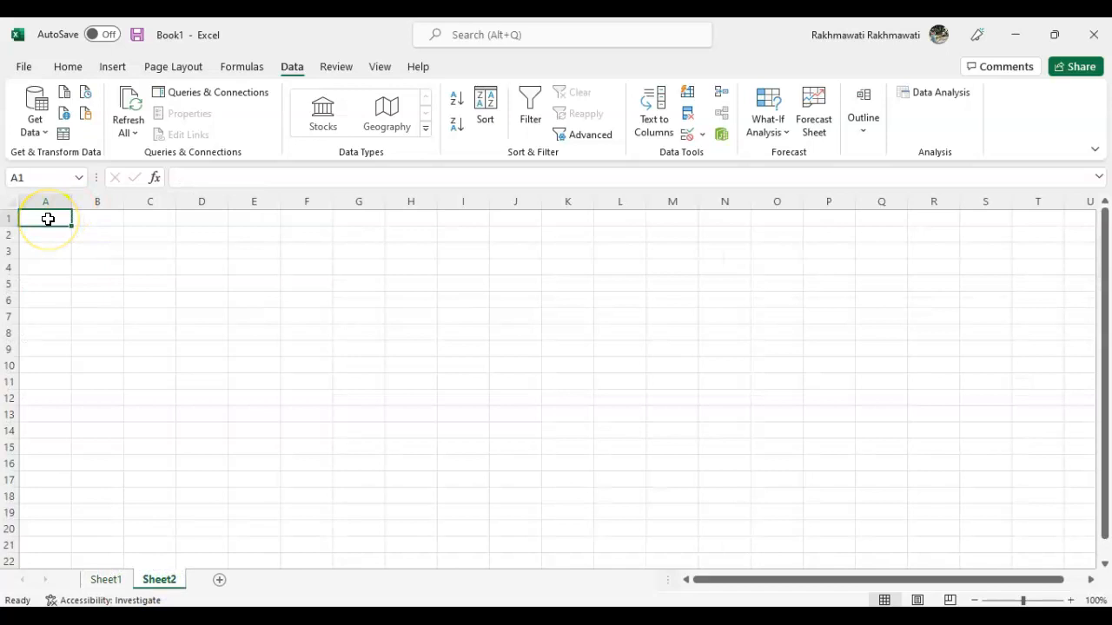
pyautogui.write('Pengeluaran Laki2')
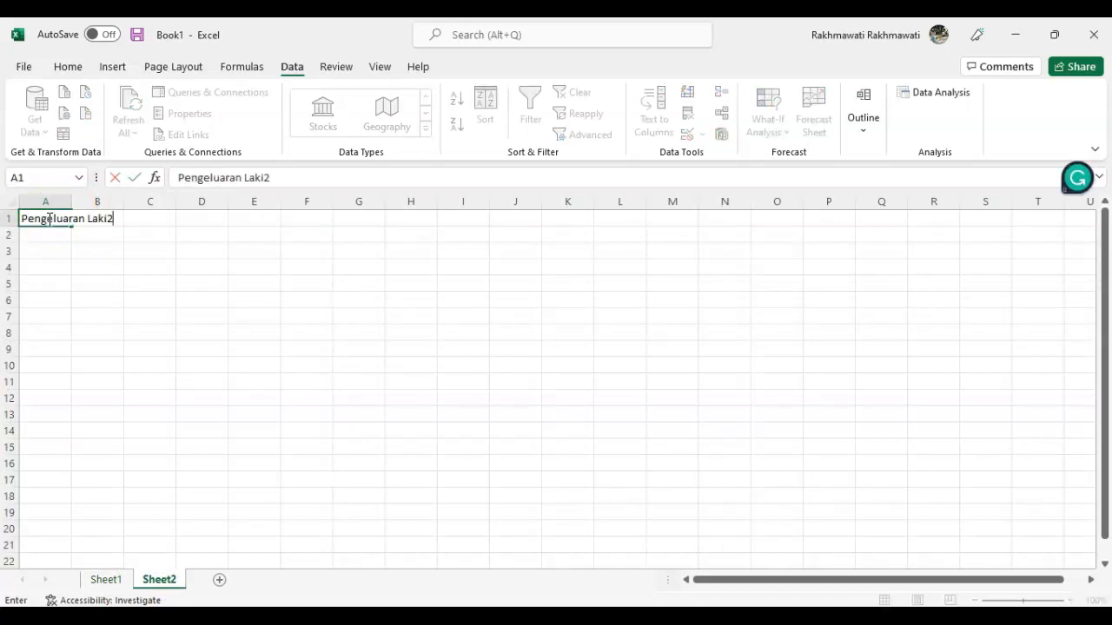
pyautogui.press('Tab')
pyautogui.moveTo(71, 202); pyautogui.dragTo(140, 201)
# Enter the header "Pengeluaran Perempuan" in B1 and widen column B to fit it
pyautogui.write('Penge')
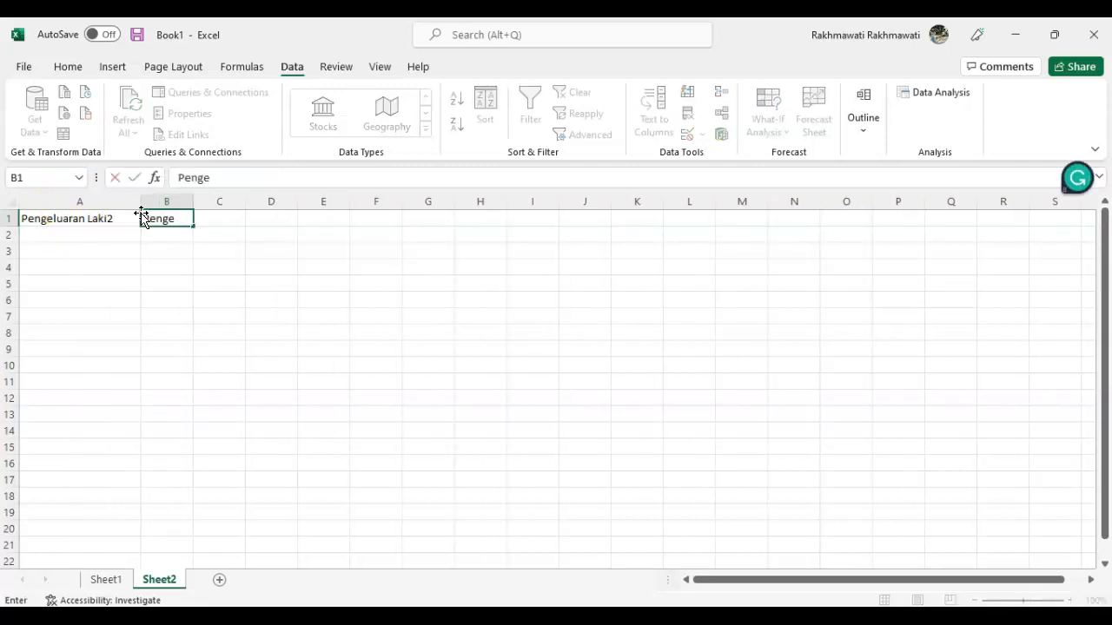
pyautogui.write('luaran Perempuan')
pyautogui.press('Return')
pyautogui.moveTo(192, 202); pyautogui.dragTo(275, 202)
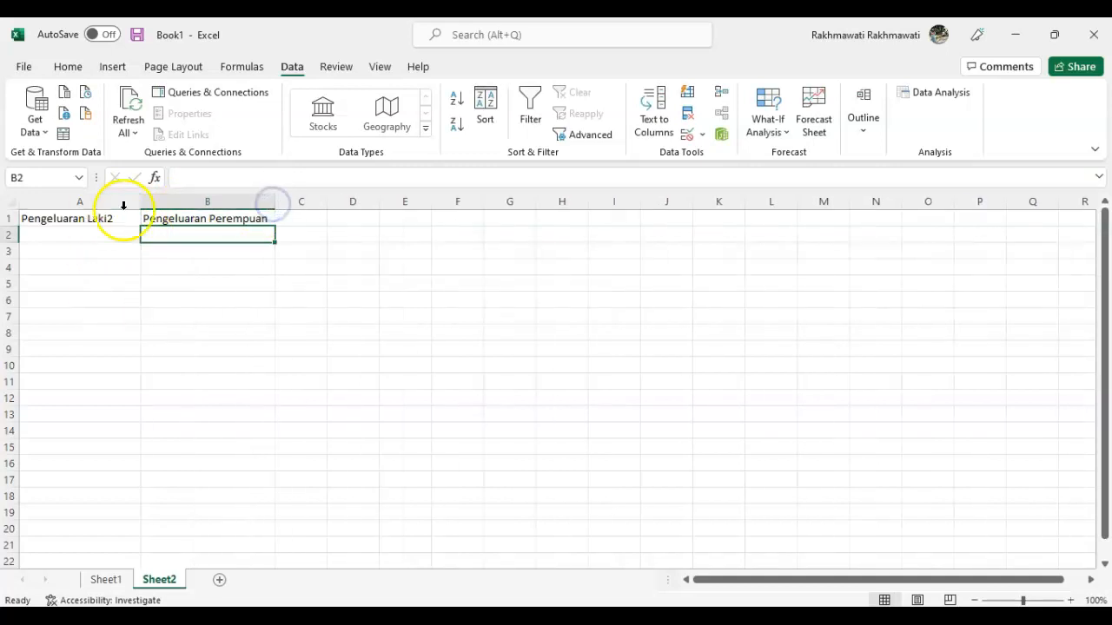
# Add filters to the Sheet1 table and filter the Gender column to show only the Laki rows
pyautogui.click(105, 580)
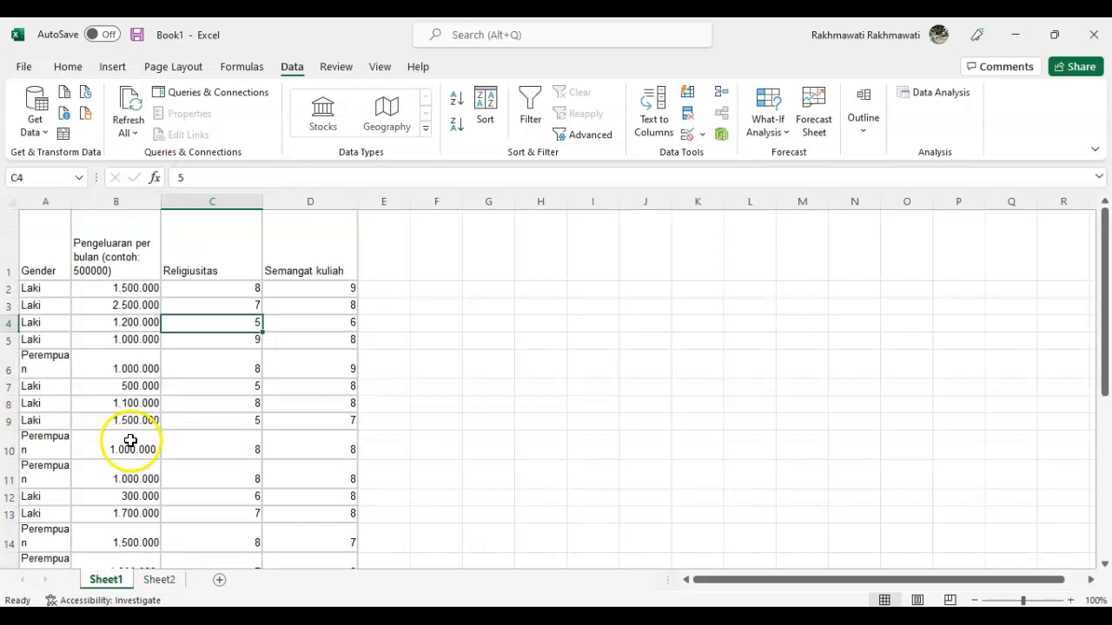
pyautogui.click(52, 259)
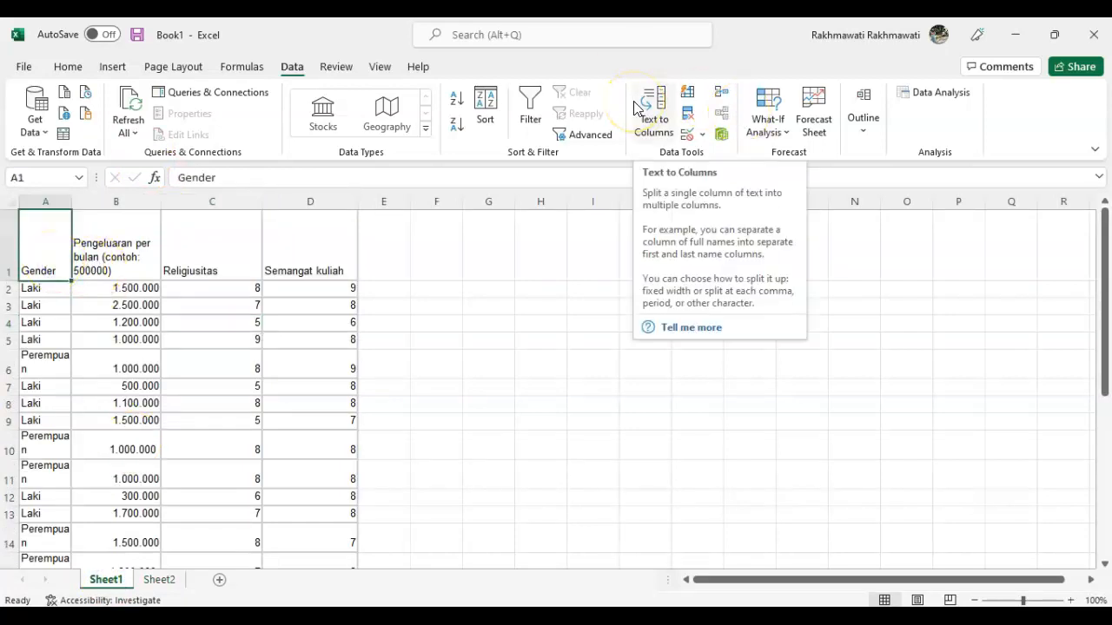
pyautogui.click(534, 118)
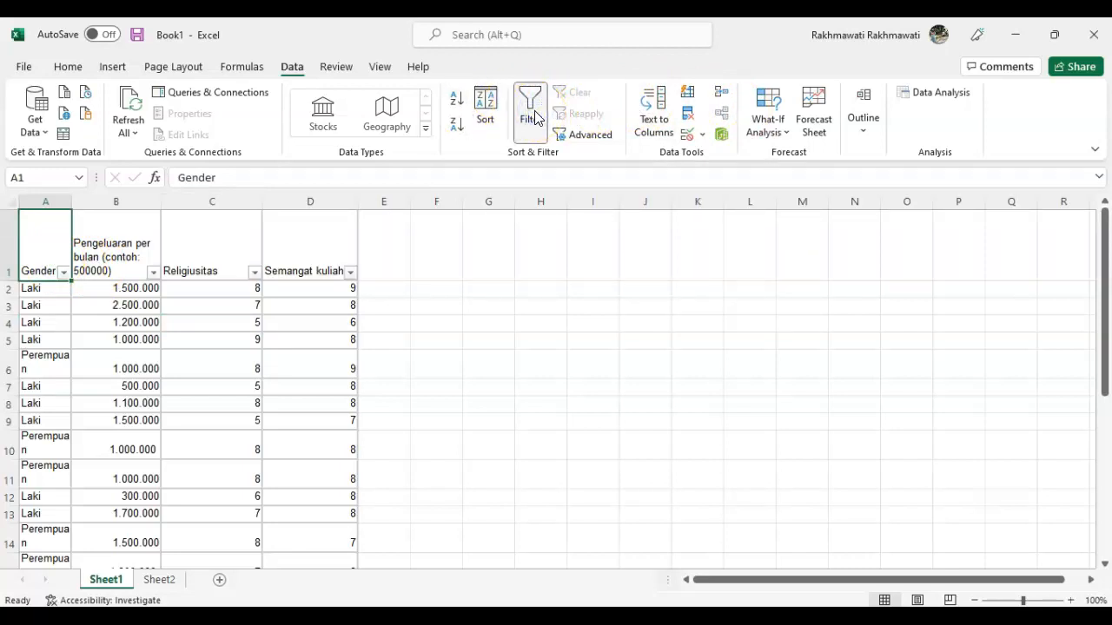
pyautogui.click(64, 273)
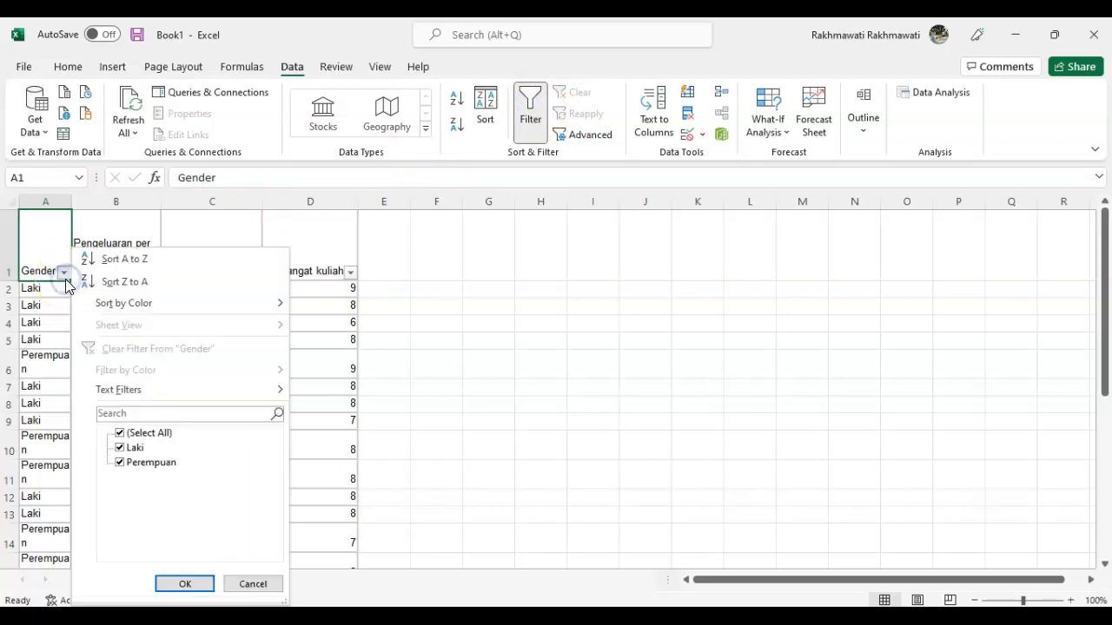
pyautogui.click(121, 463)
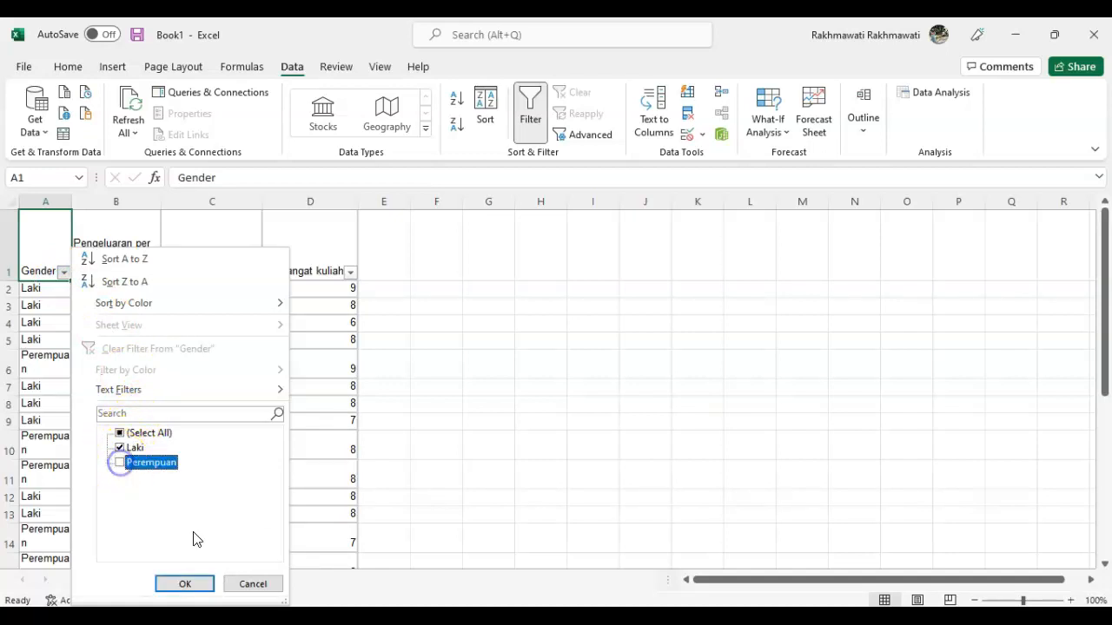
pyautogui.click(196, 584)
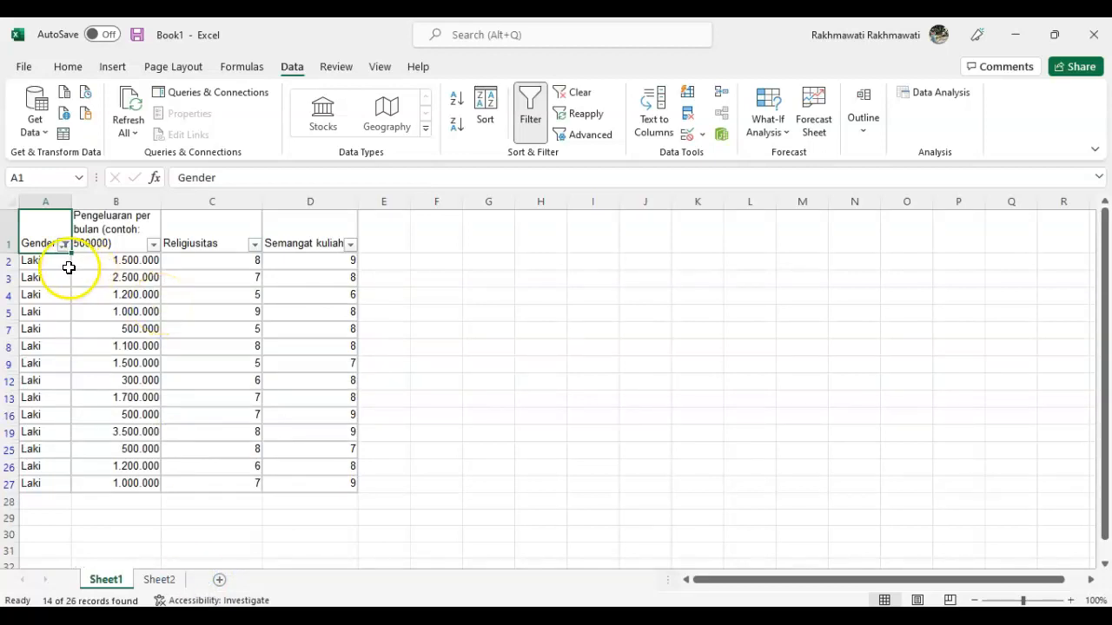
# Copy the filtered Laki spending values from Sheet1 column B into Sheet2 starting at A2
pyautogui.click(118, 264)
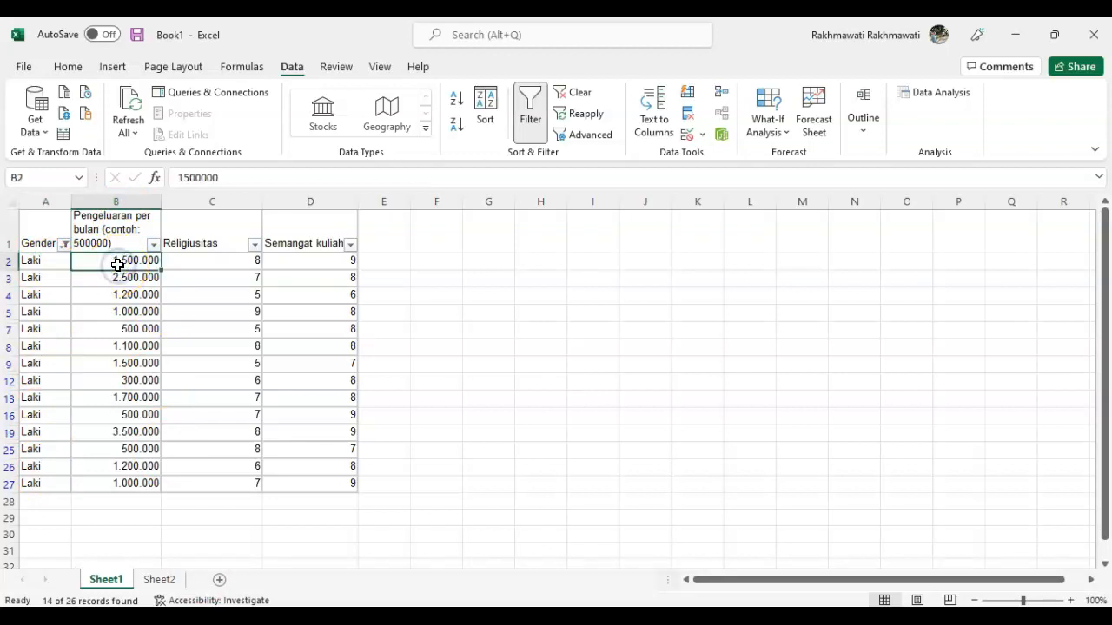
pyautogui.hotkey('shift', 'Down')
pyautogui.hotkey('shift', 'Down')
pyautogui.hotkey('shift', 'Down')
pyautogui.hotkey('shift', 'Down')
pyautogui.hotkey('shift', 'Down')
pyautogui.hotkey('shift', 'Down')
pyautogui.hotkey('shift', 'Down')
pyautogui.hotkey('shift', 'Down')
pyautogui.hotkey('shift', 'Down')
pyautogui.hotkey('shift', 'Down')
pyautogui.hotkey('shift', 'Down')
pyautogui.hotkey('shift', 'Down')
pyautogui.hotkey('shift', 'Down')
pyautogui.hotkey('ctrl', 'c')
pyautogui.click(154, 581)
pyautogui.click(104, 241)
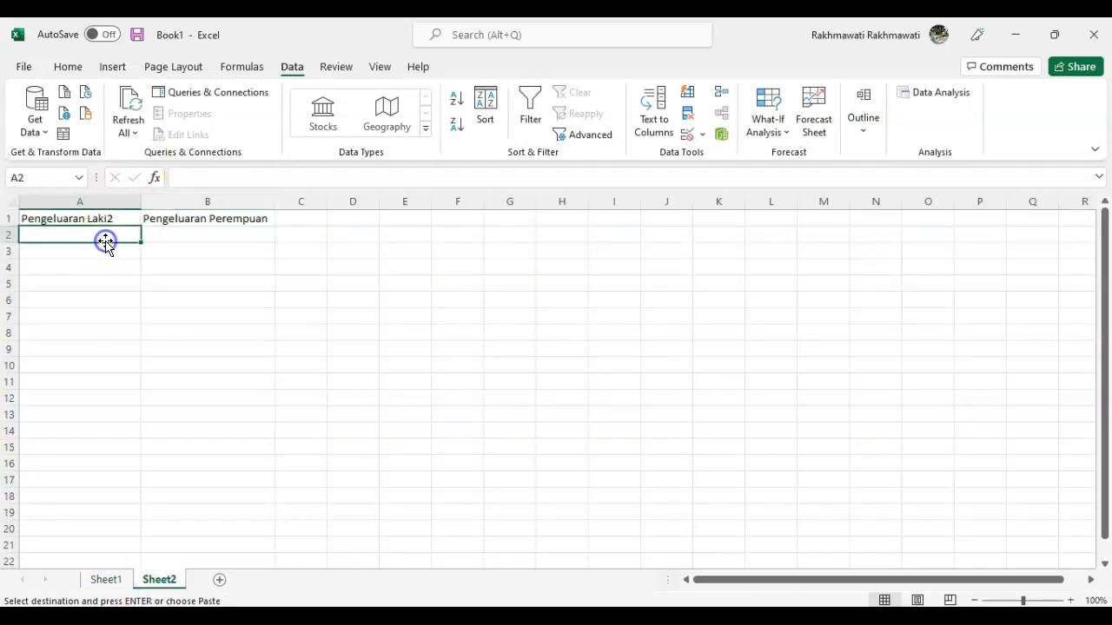
pyautogui.hotkey('ctrl', 'v')
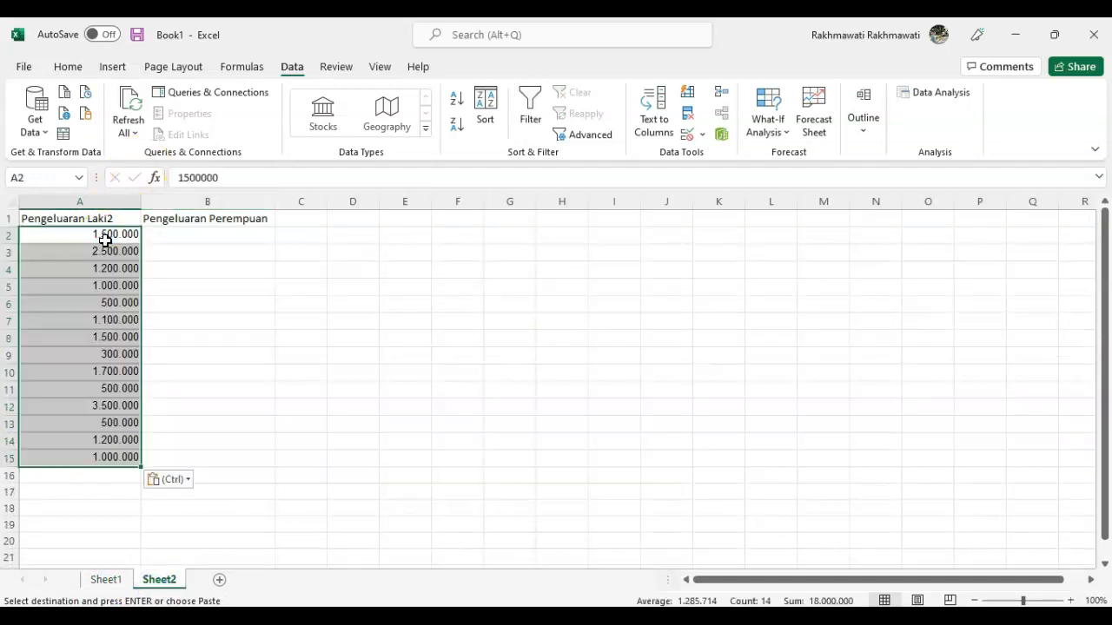
# Change the Gender filter on Sheet1 to show only the Perempuan rows
pyautogui.click(199, 236)
pyautogui.click(105, 580)
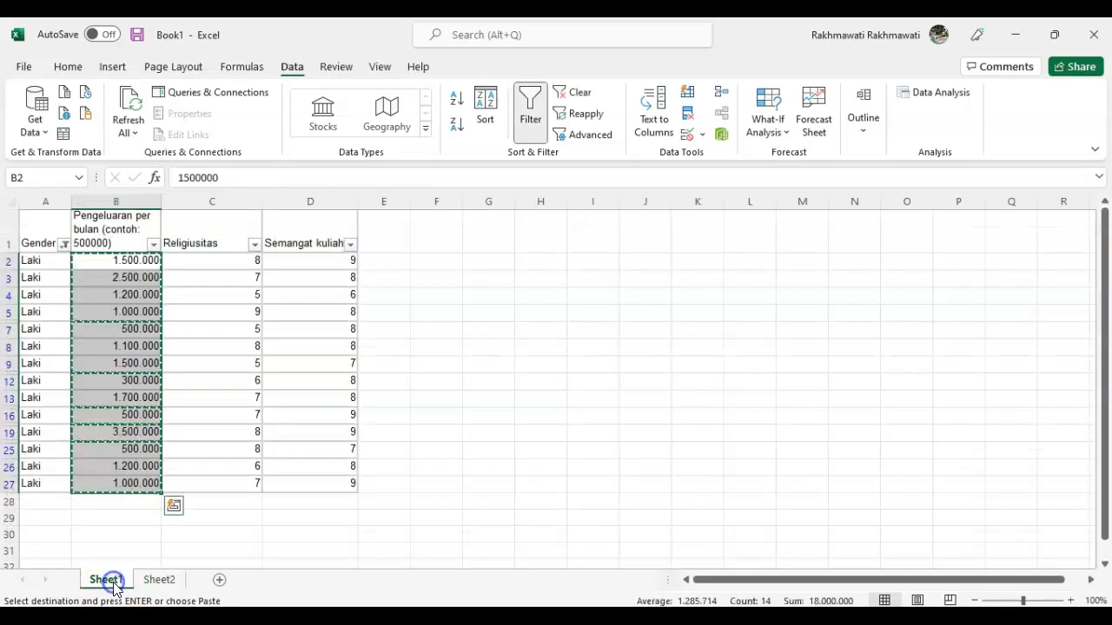
pyautogui.click(65, 246)
pyautogui.click(120, 454)
pyautogui.click(119, 439)
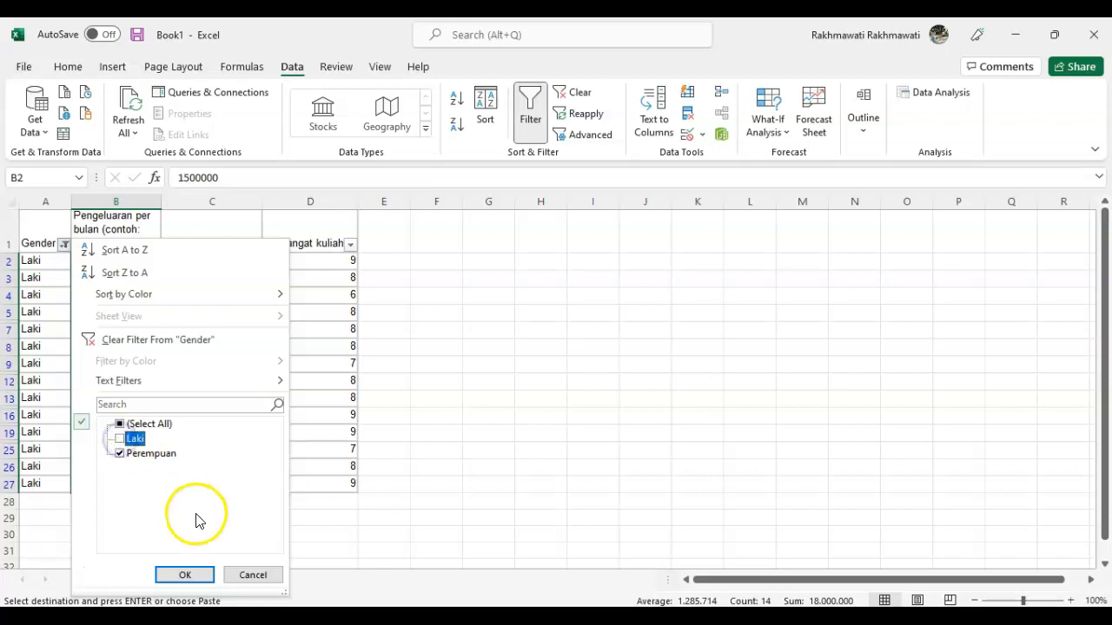
pyautogui.click(185, 574)
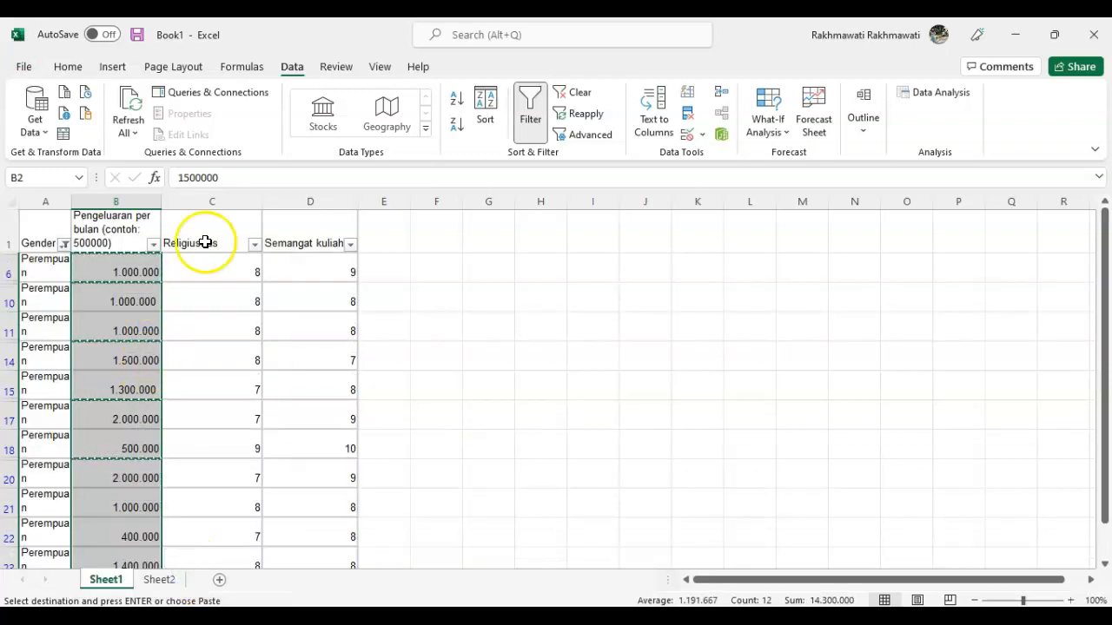
# Copy the filtered Perempuan spending values from Sheet1 column B into Sheet2 starting at B2
pyautogui.click(214, 395)
pyautogui.scroll(-1, 215, 402)
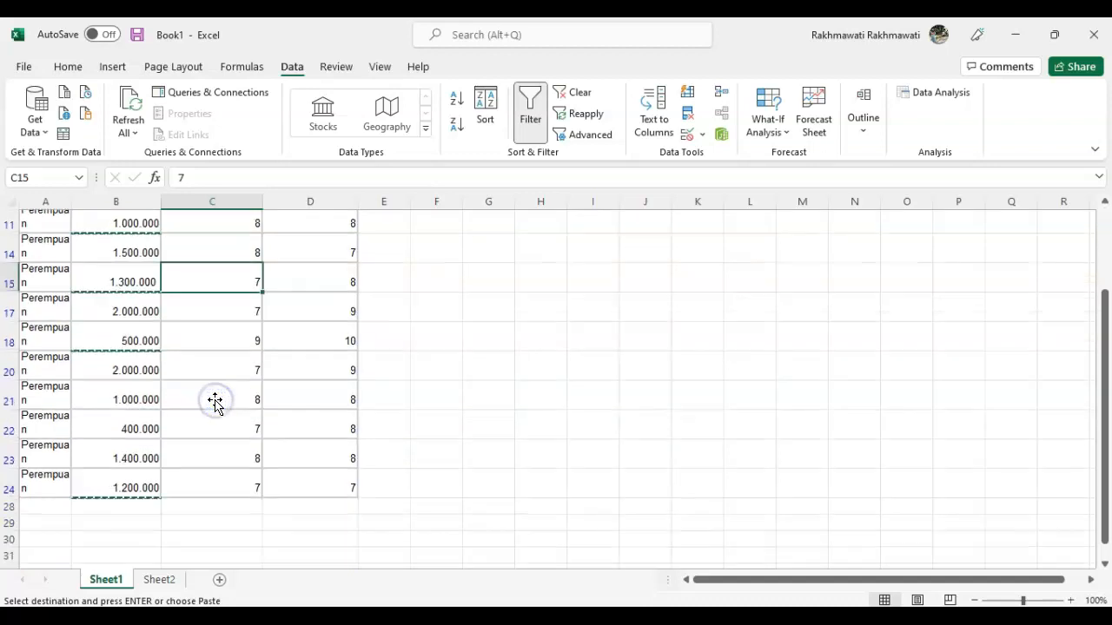
pyautogui.keyDown('ctrl'); pyautogui.scroll(-3, 215, 402); pyautogui.keyUp('ctrl')
pyautogui.click(75, 416)
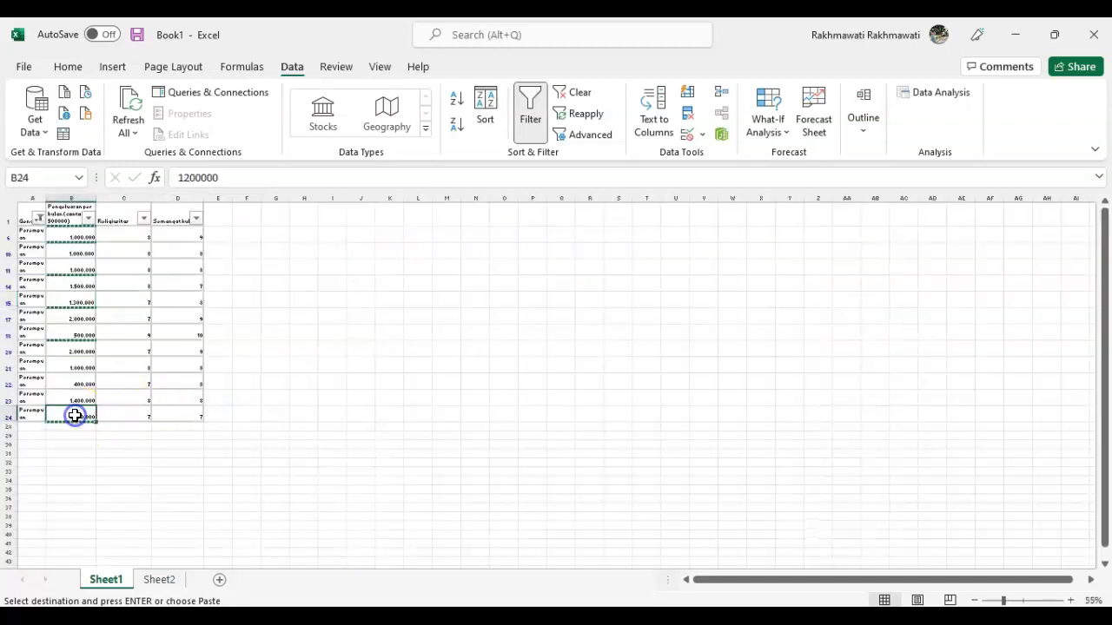
pyautogui.hotkey('shift', 'Up')
pyautogui.hotkey('shift', 'Up')
pyautogui.hotkey('shift', 'Up')
pyautogui.hotkey('shift', 'Up')
pyautogui.hotkey('shift', 'Up')
pyautogui.hotkey('shift', 'Up')
pyautogui.hotkey('shift', 'Up')
pyautogui.hotkey('shift', 'Up')
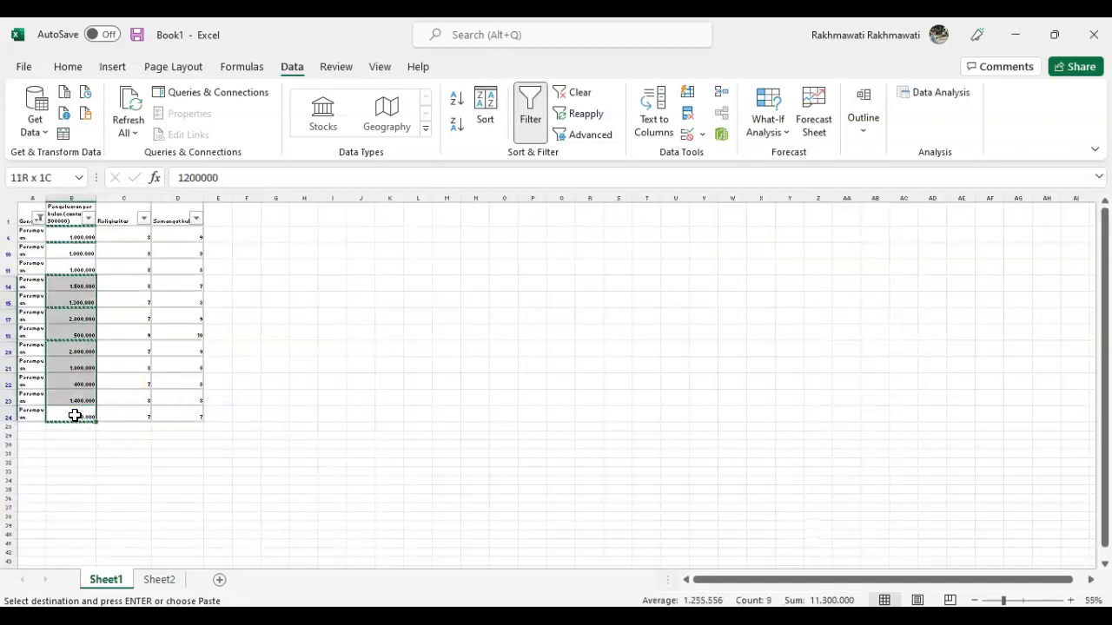
pyautogui.hotkey('shift', 'Up')
pyautogui.hotkey('shift', 'Up')
pyautogui.hotkey('shift', 'Up')
pyautogui.keyDown('ctrl'); pyautogui.scroll(3, 54, 452); pyautogui.keyUp('ctrl')
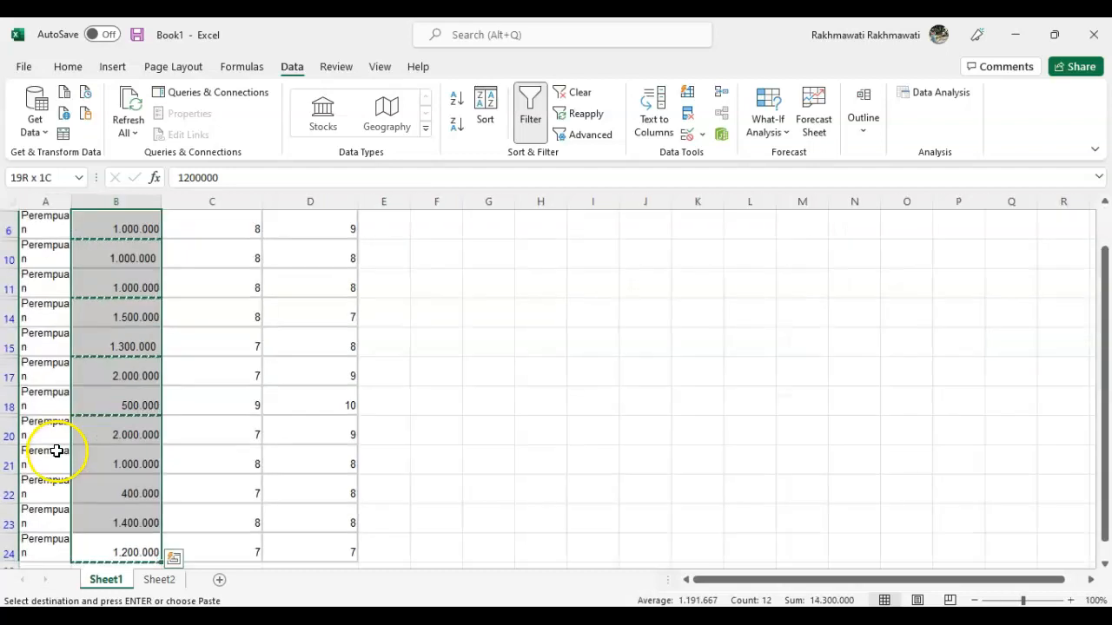
pyautogui.click(159, 579)
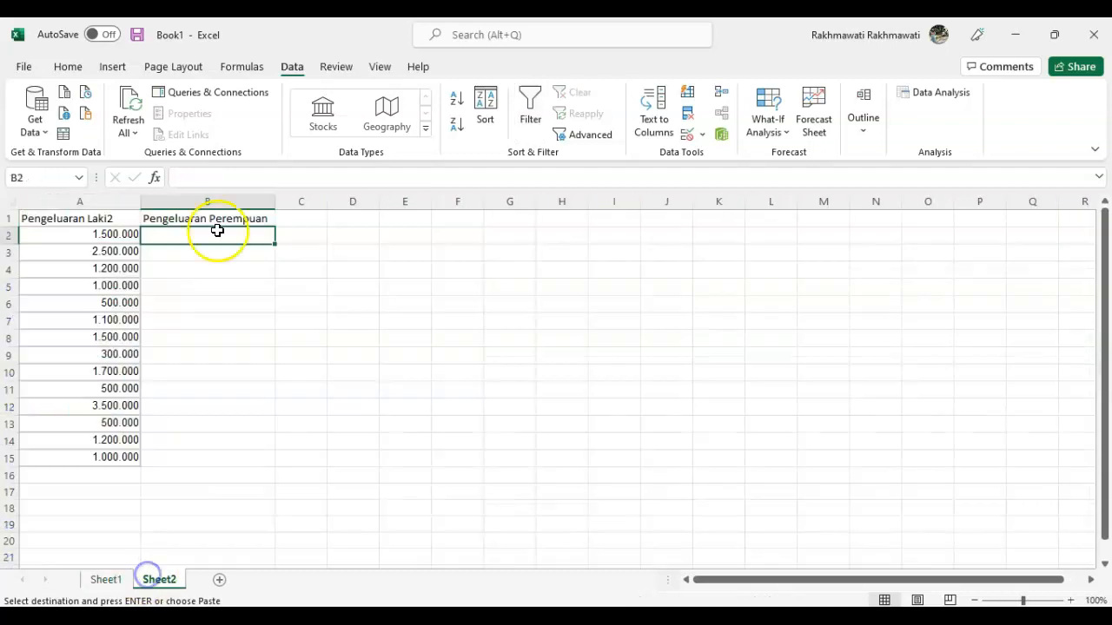
pyautogui.hotkey('ctrl', 'v')
pyautogui.click(222, 455)
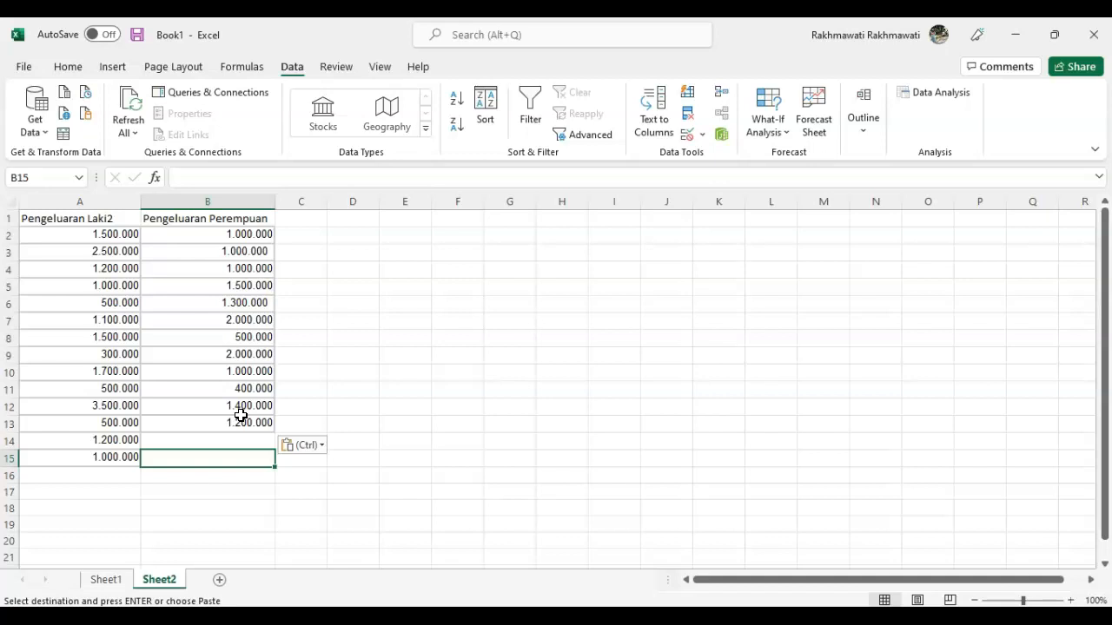
# Examine the Pengeluaran Laki2 and Pengeluaran Perempuan columns on Sheet2, comparing their headers, first values and lengths
pyautogui.click(205, 234)
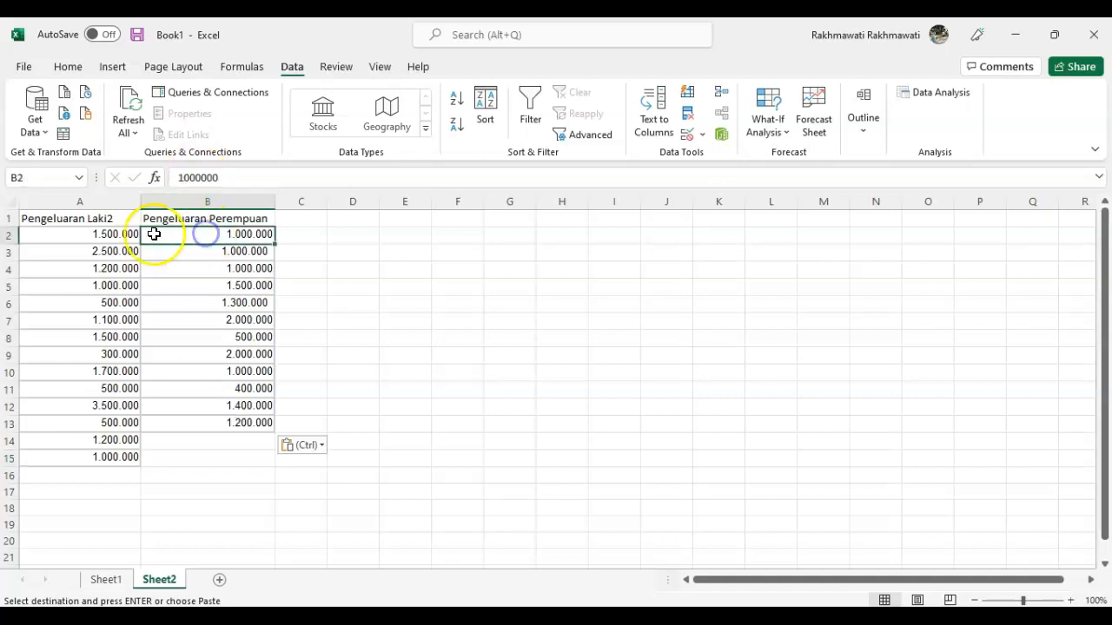
pyautogui.moveTo(104, 234); pyautogui.dragTo(106, 458)
pyautogui.click(261, 236)
pyautogui.moveTo(262, 235); pyautogui.dragTo(247, 421)
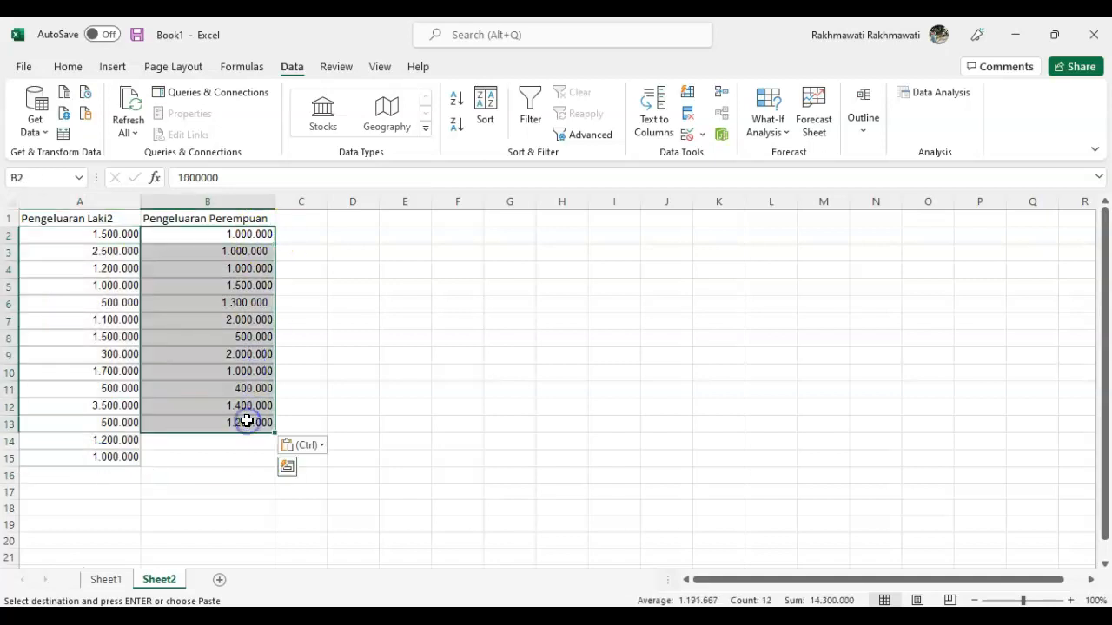
pyautogui.click(224, 450)
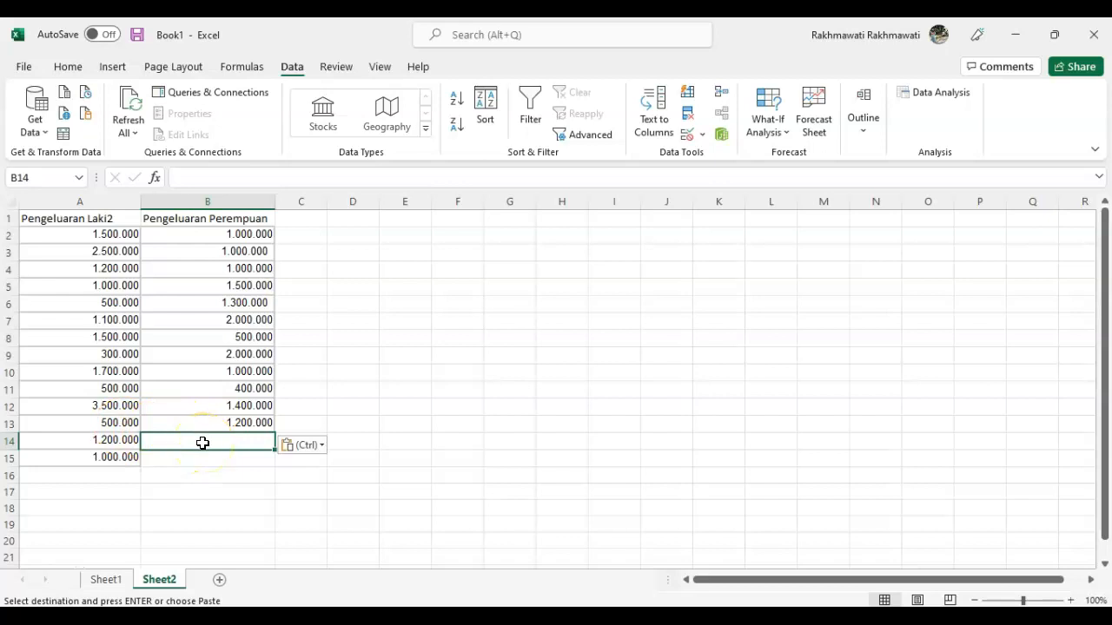
pyautogui.click(112, 220)
pyautogui.click(112, 233)
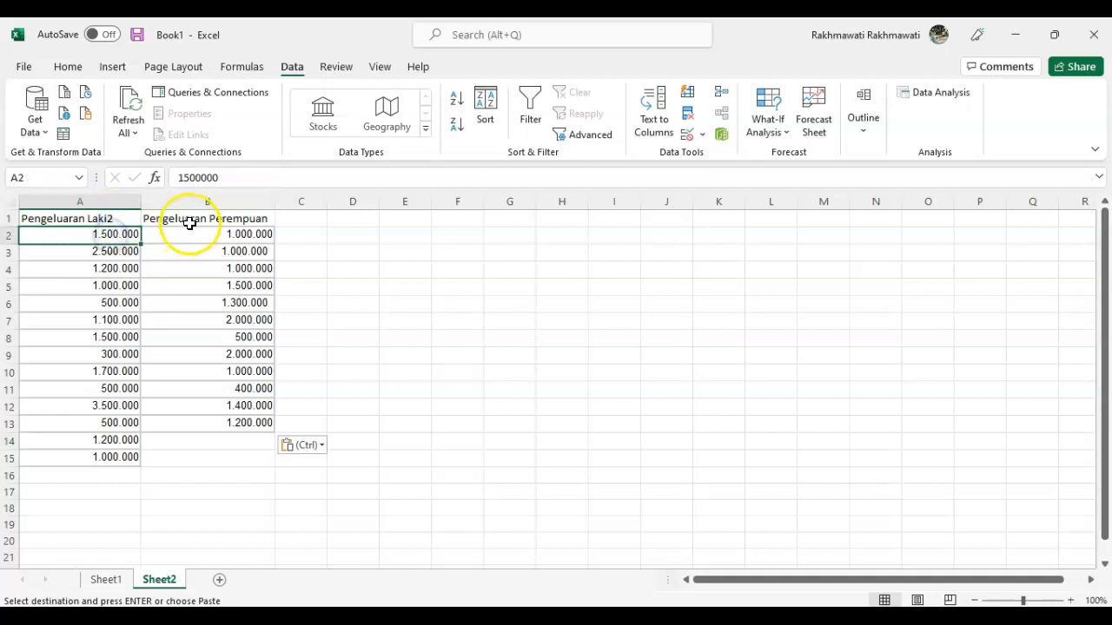
pyautogui.click(189, 222)
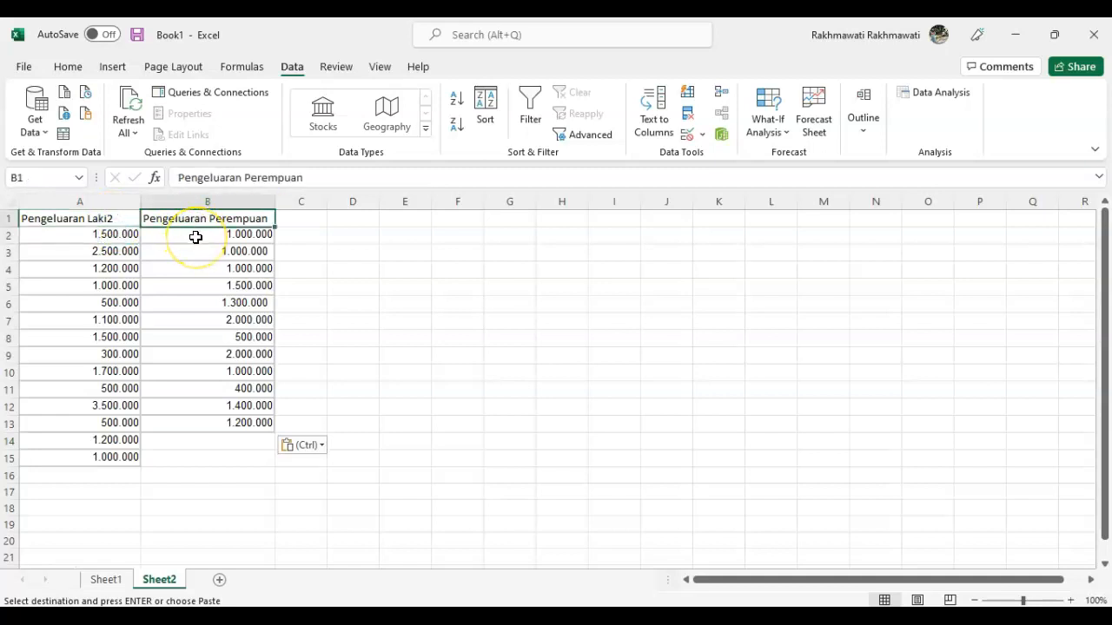
pyautogui.click(196, 237)
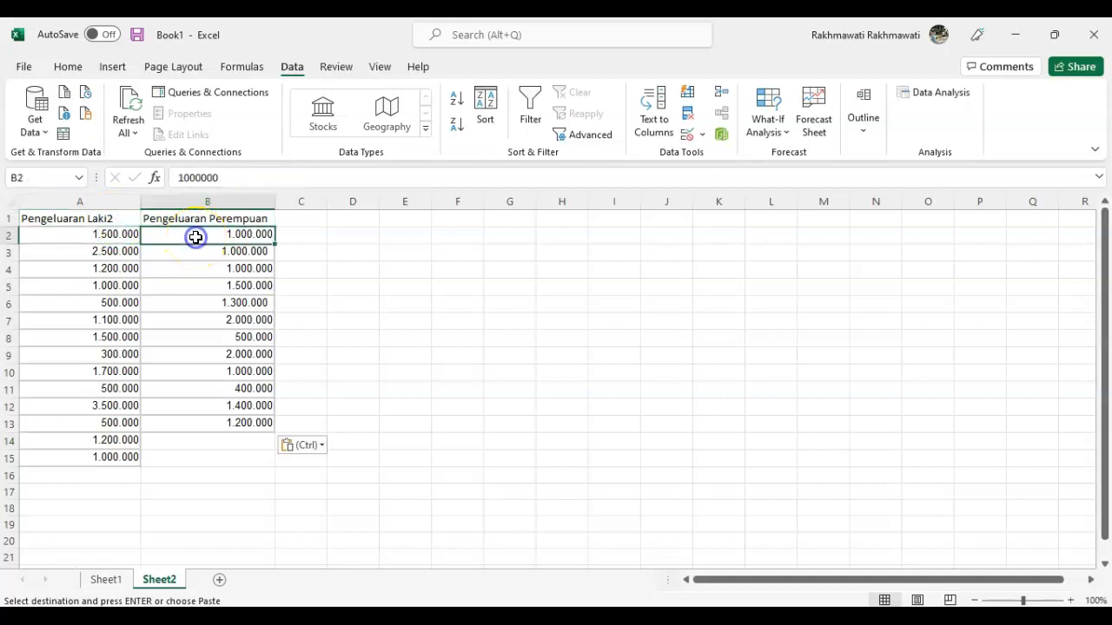
# Open t-Test: Two-Sample Assuming Equal Variances and set the Variable 1 range to $A$1:$A$15 and the Variable 2 range to $B$1:$B$13
pyautogui.click(937, 96)
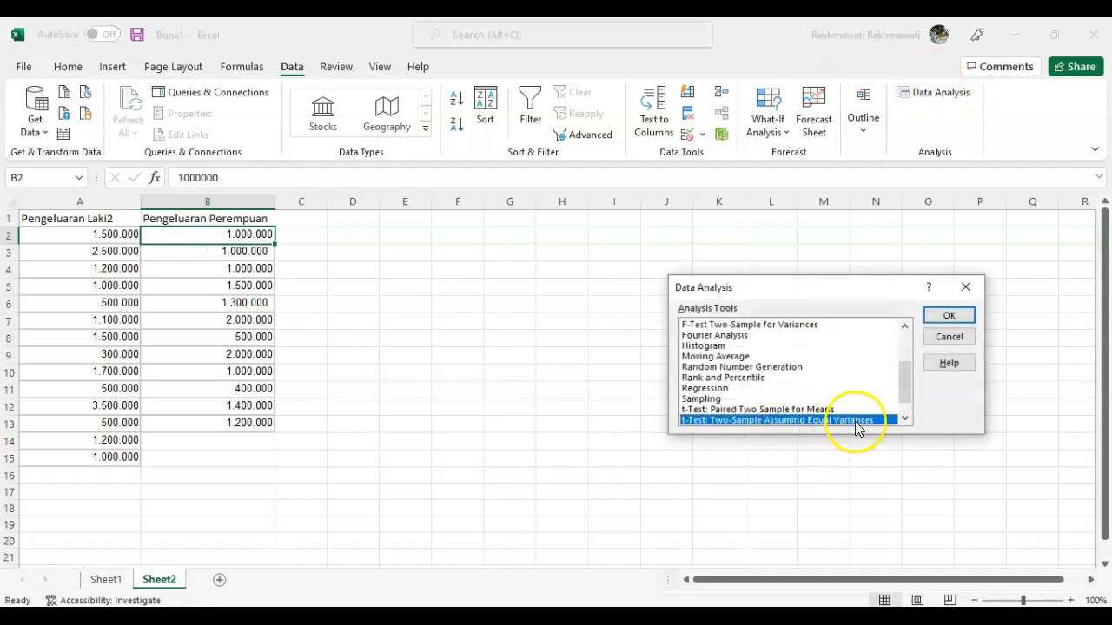
pyautogui.click(946, 316)
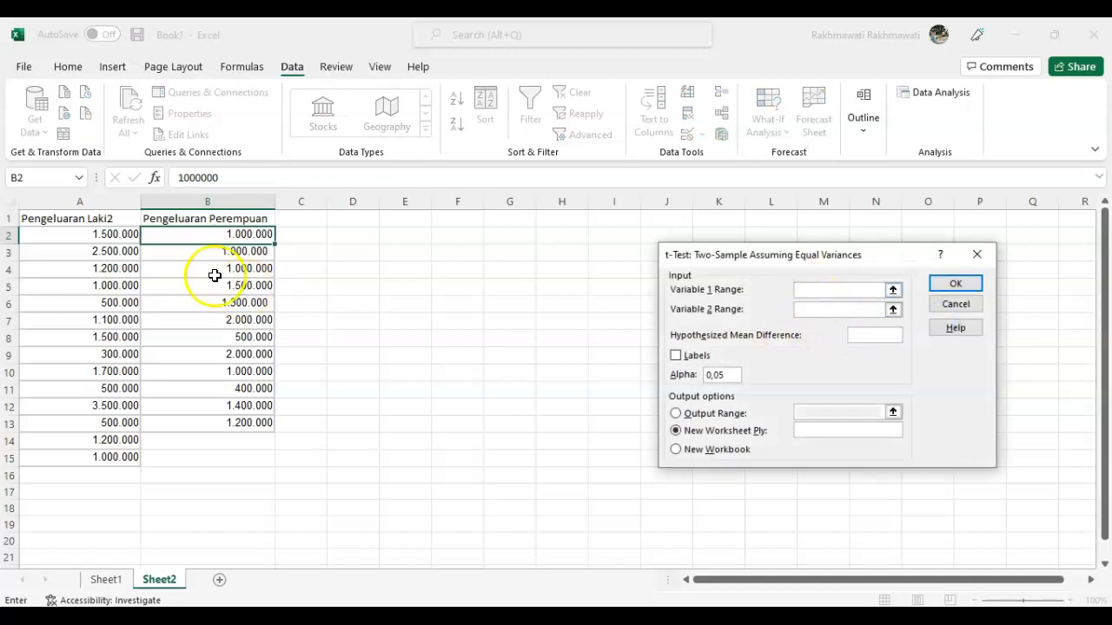
pyautogui.moveTo(112, 218); pyautogui.dragTo(107, 449)
pyautogui.click(821, 311)
pyautogui.moveTo(224, 218); pyautogui.dragTo(248, 423)
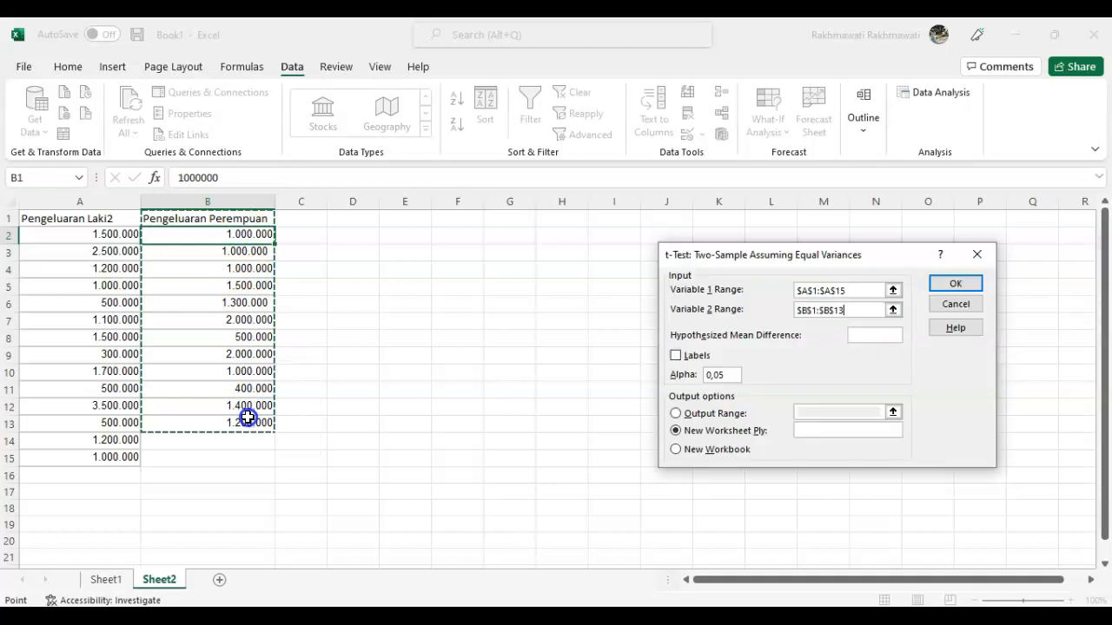
# Enable Labels, set the hypothesized mean difference to 0, and run the t-test at alpha 0,05 with output to a new worksheet
pyautogui.click(677, 357)
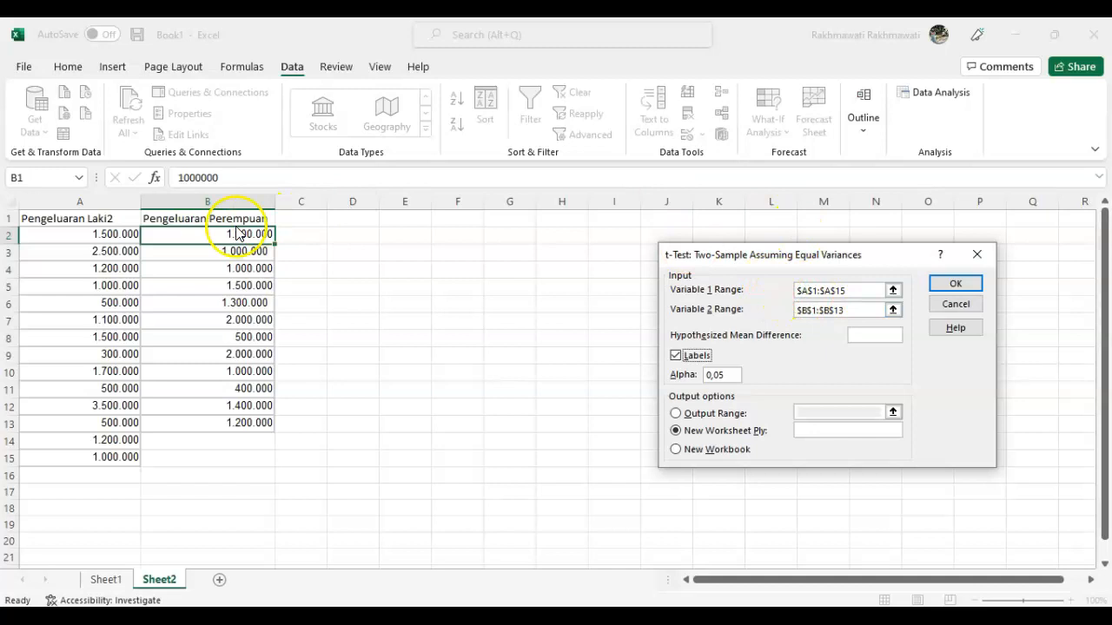
pyautogui.click(675, 358)
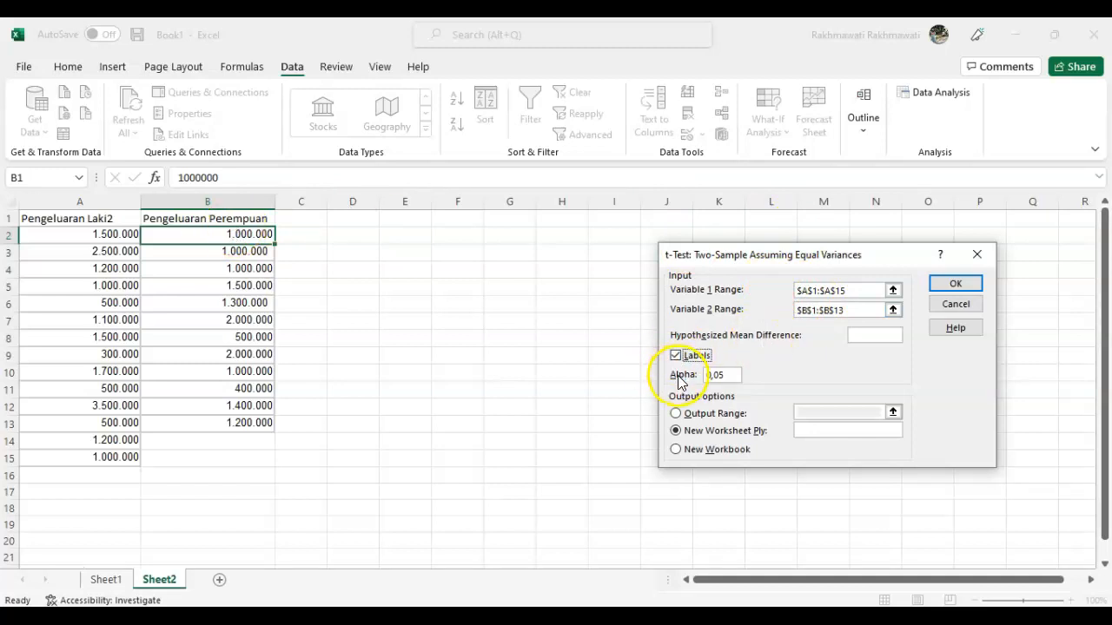
pyautogui.click(727, 375)
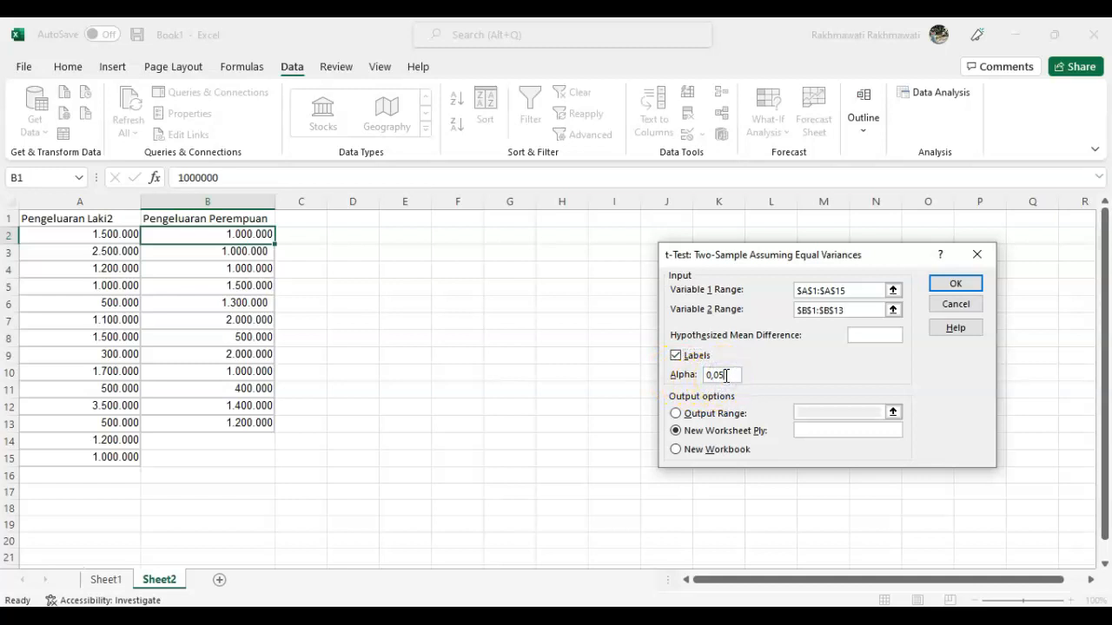
pyautogui.click(870, 338)
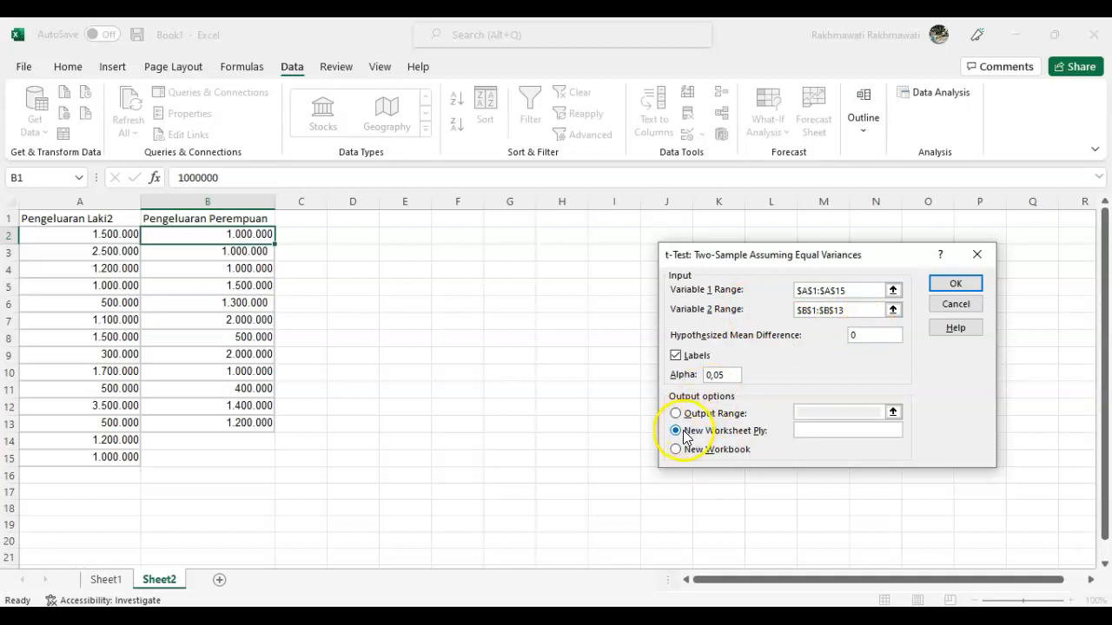
pyautogui.click(956, 283)
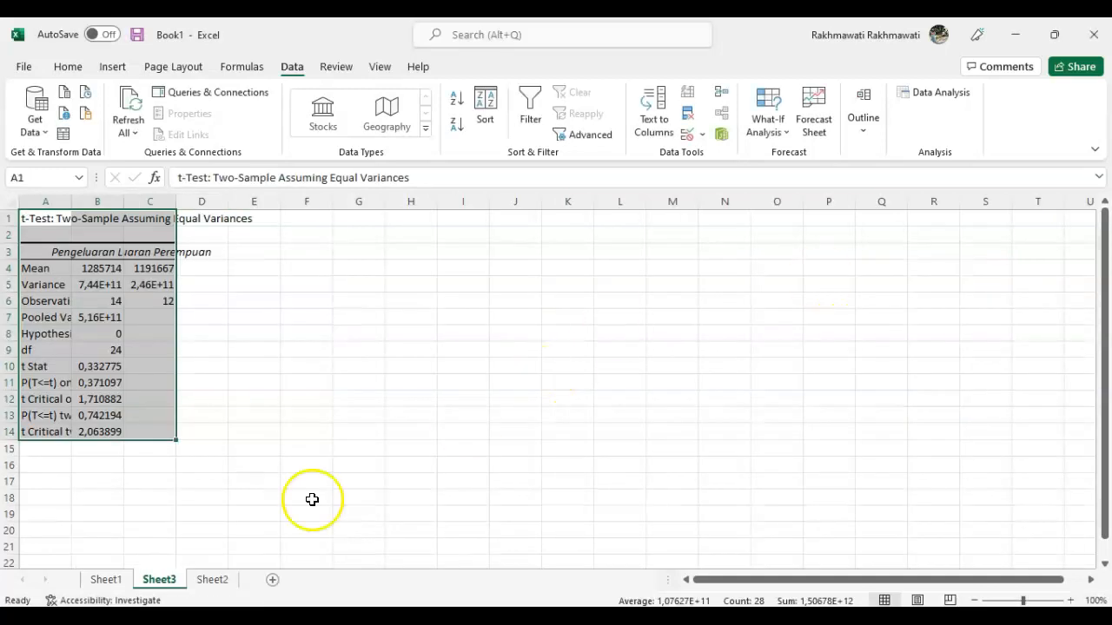
# Move the t-test results sheet after Sheet2 and widen columns A to C to make the results readable
pyautogui.moveTo(164, 577); pyautogui.dragTo(258, 577)
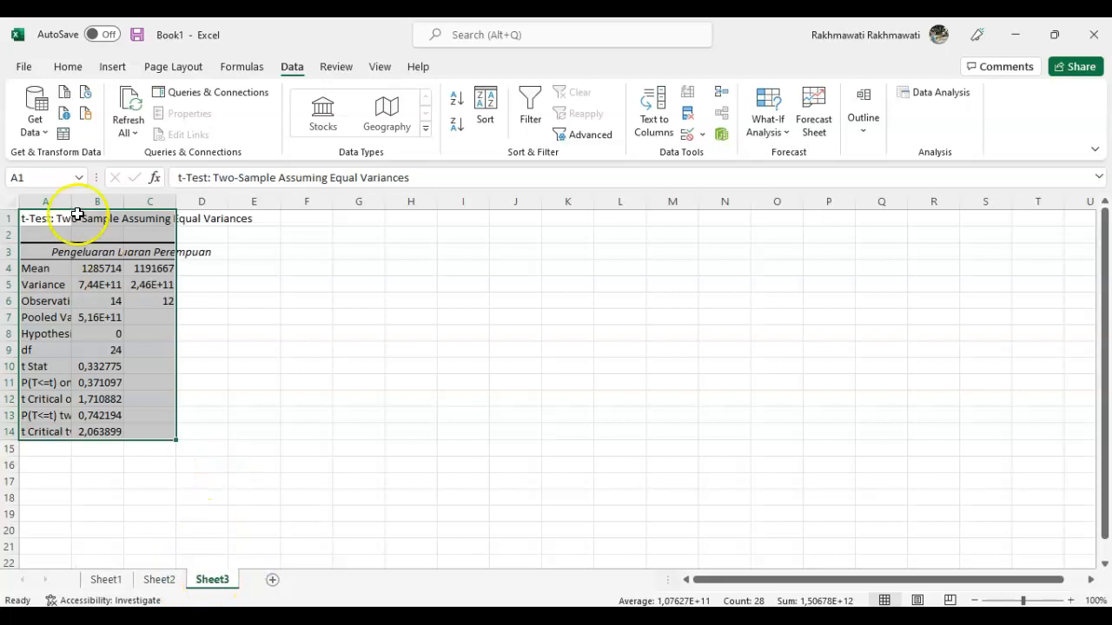
pyautogui.moveTo(73, 202); pyautogui.dragTo(376, 202)
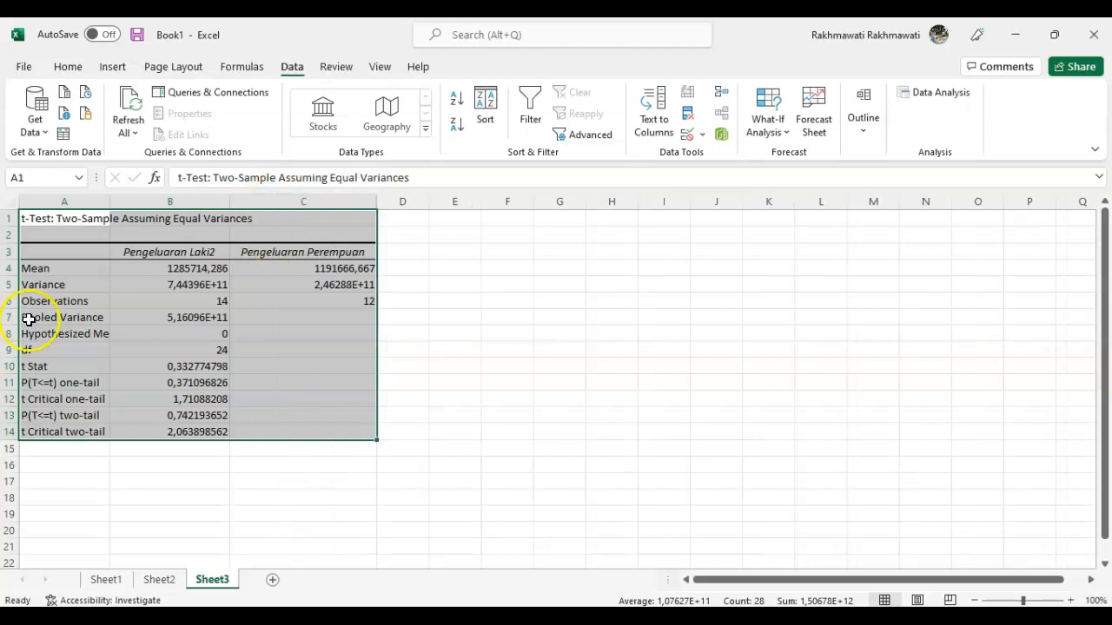
# Fill the Mean, Variance and Observations rows (A4:C6) of the results table with light blue
pyautogui.click(55, 267)
pyautogui.moveTo(55, 266); pyautogui.dragTo(336, 303)
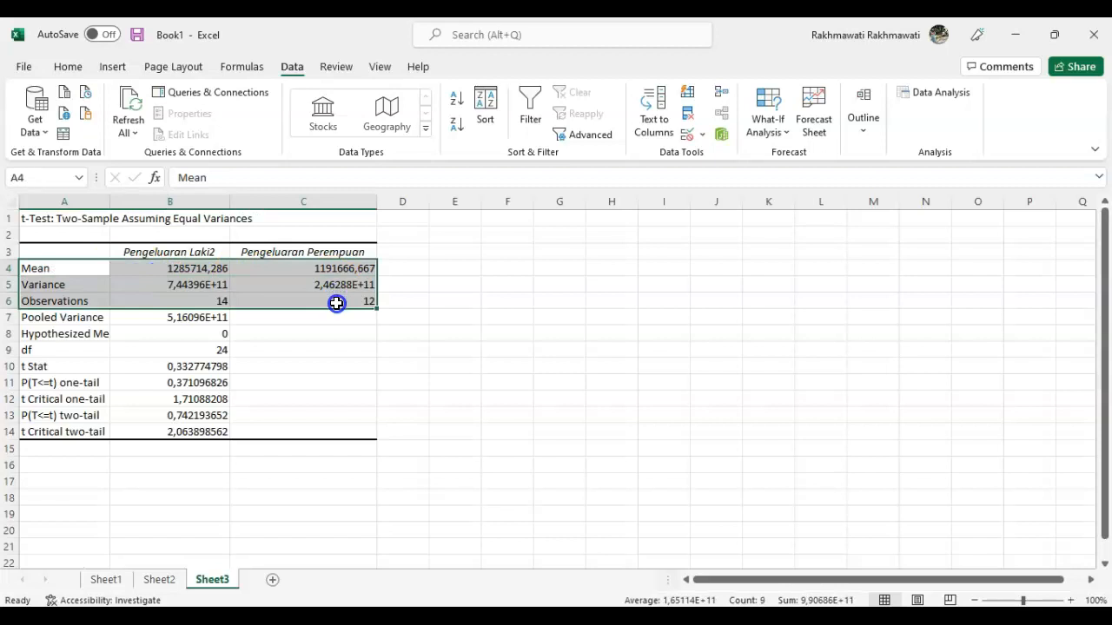
pyautogui.click(61, 63)
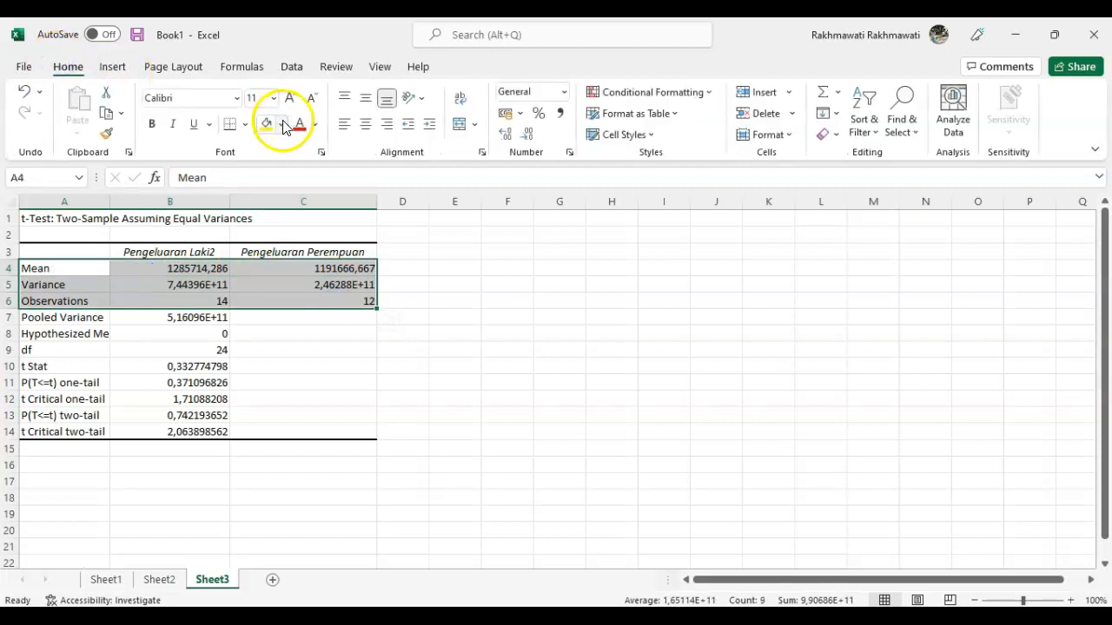
pyautogui.click(282, 126)
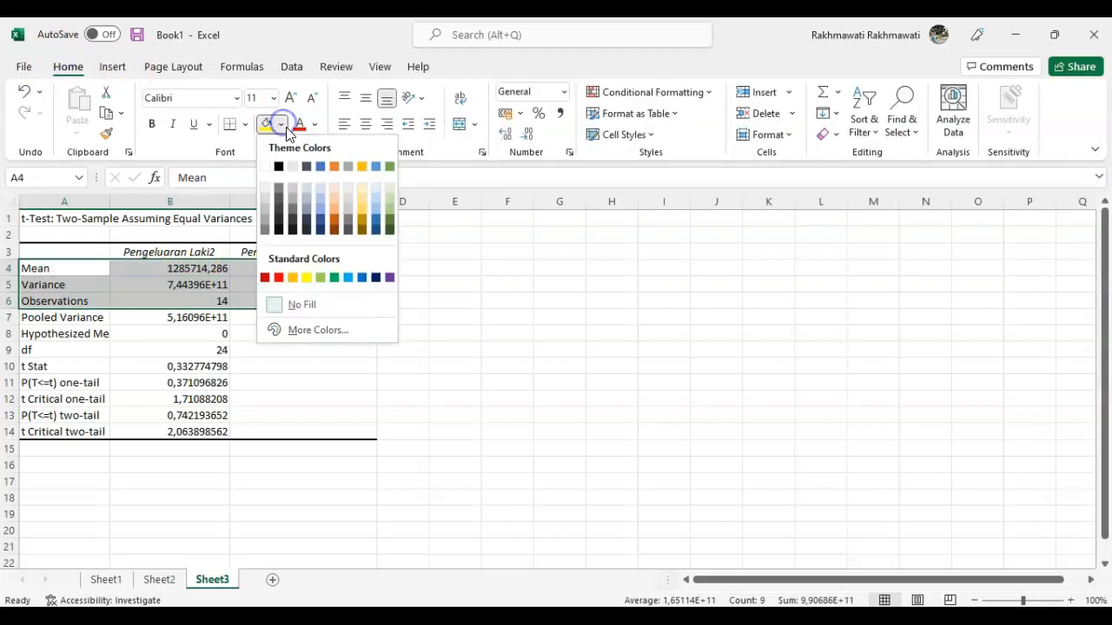
pyautogui.click(376, 186)
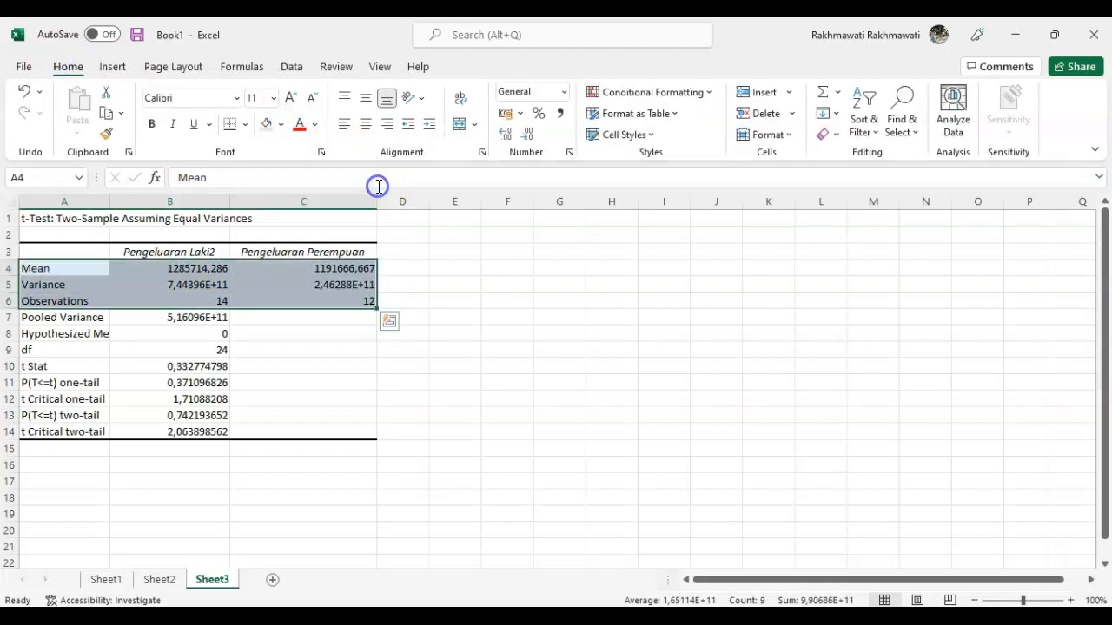
# Format the two mean values in B4:C4 with thousands separators and no decimals
pyautogui.click(210, 267)
pyautogui.moveTo(209, 267); pyautogui.dragTo(330, 278)
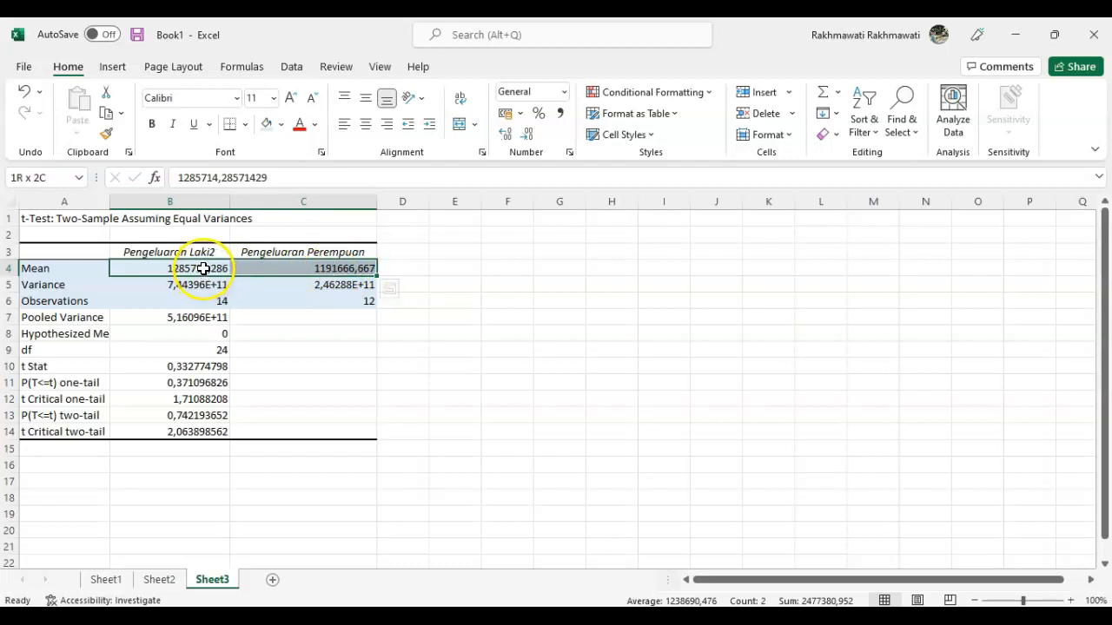
pyautogui.click(561, 113)
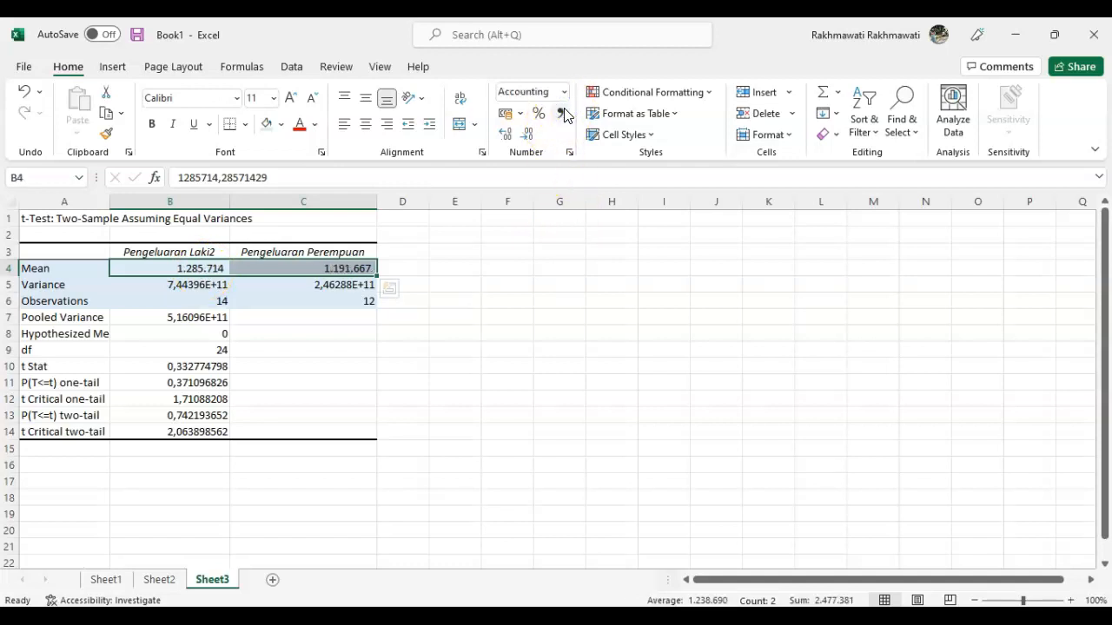
pyautogui.click(186, 269)
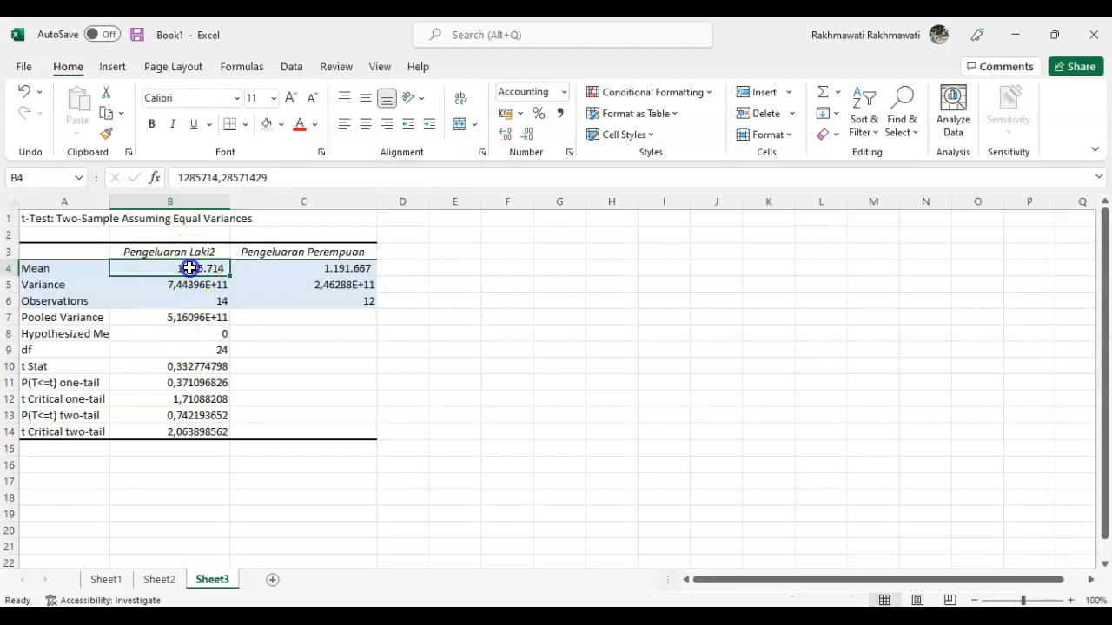
# Check both groups' means and variances, and note in E4 "Rata-rata pengeluaran laki2 lebih tinggi"
pyautogui.click(299, 268)
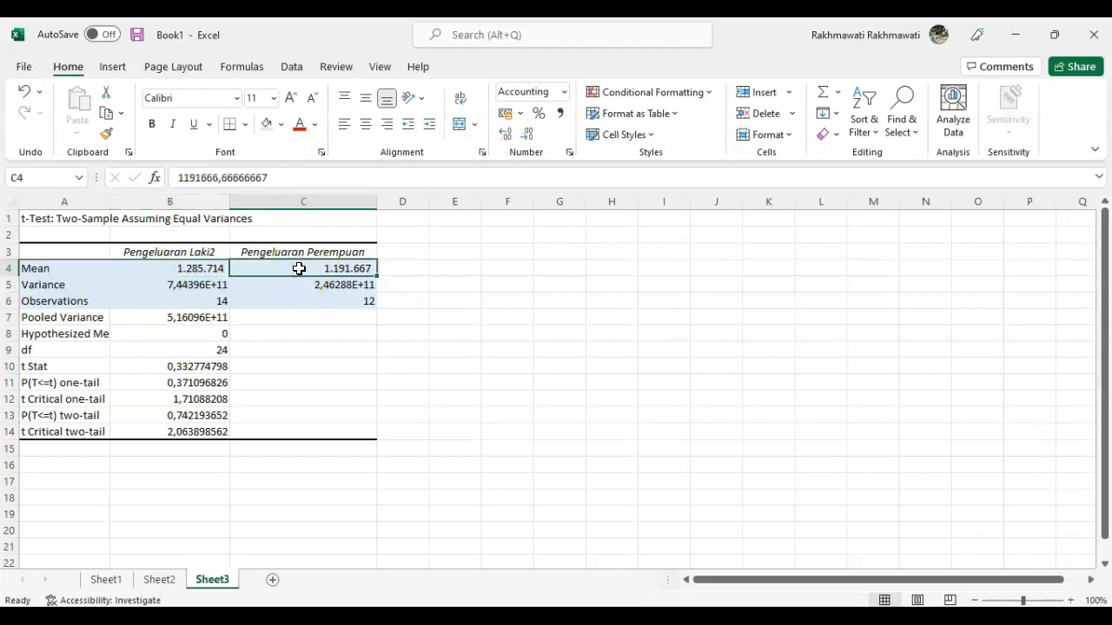
pyautogui.click(190, 284)
pyautogui.click(337, 287)
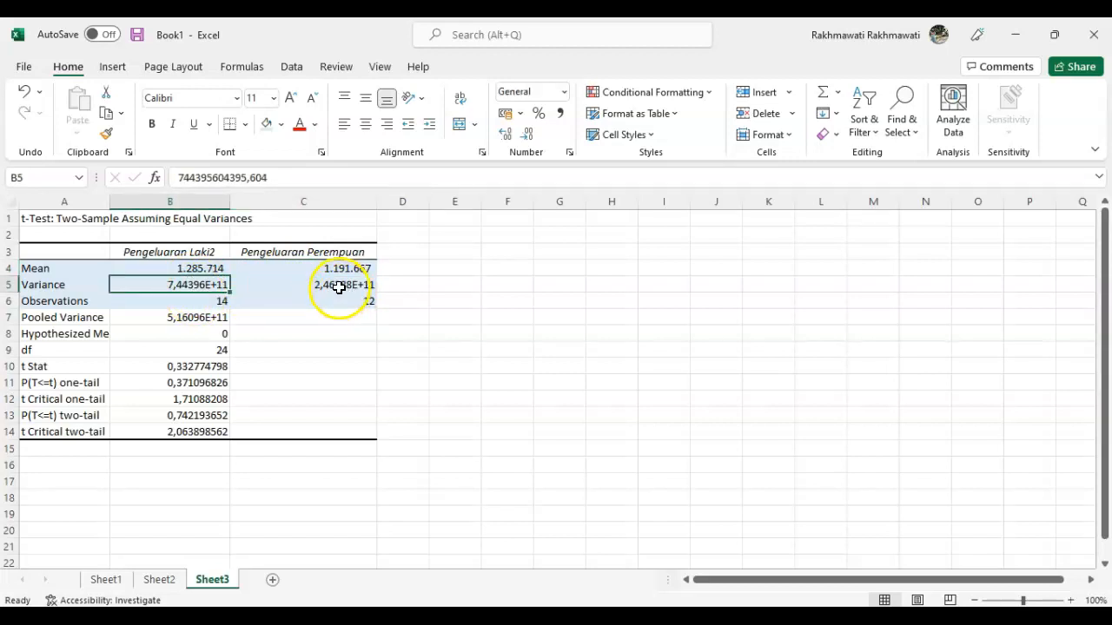
pyautogui.click(217, 288)
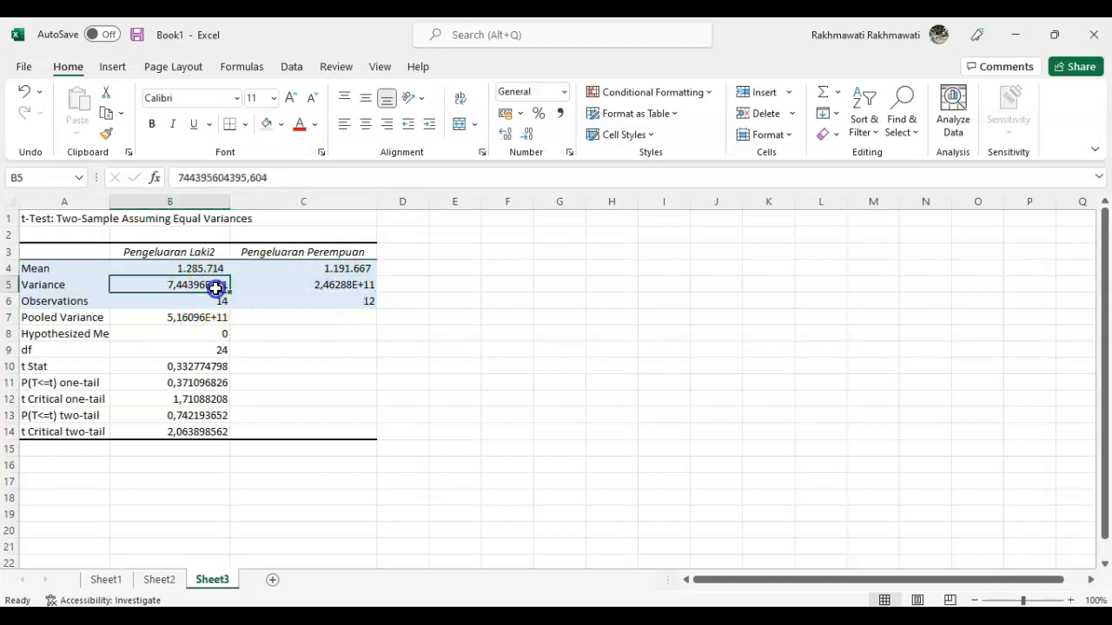
pyautogui.click(309, 320)
pyautogui.click(455, 265)
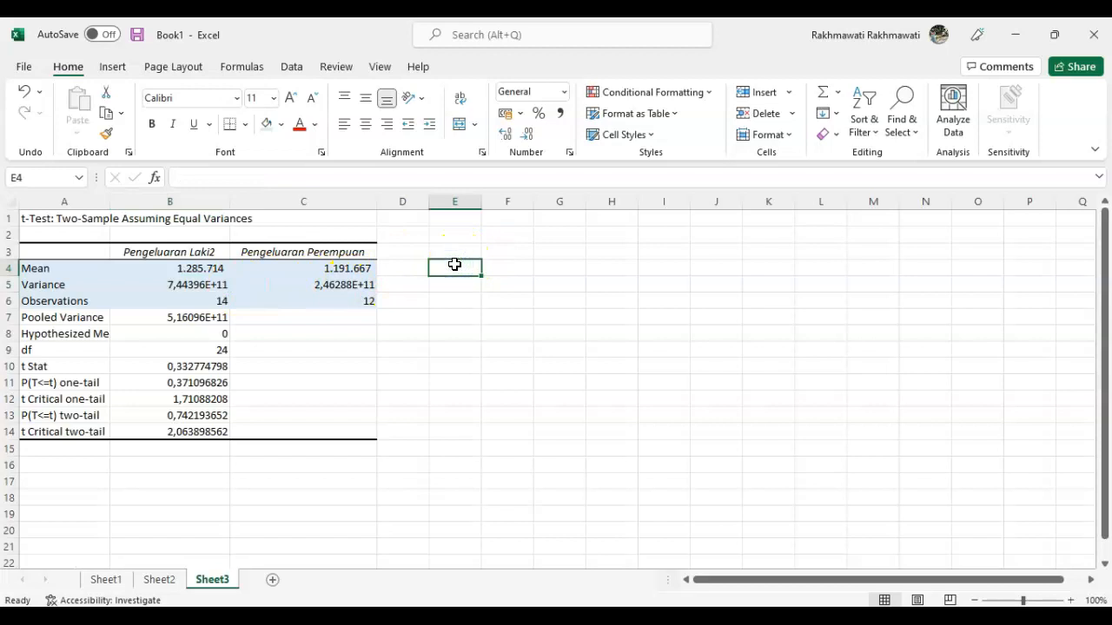
pyautogui.write('Rata-rata pengeluaran laki2 lebih tinggi')
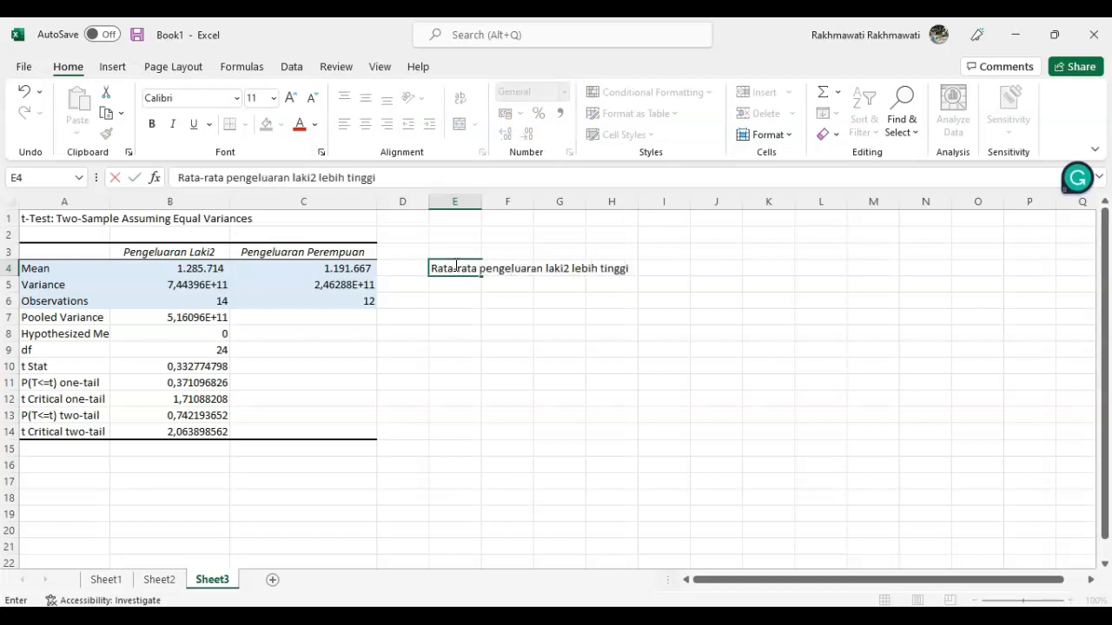
pyautogui.press('Return')
# Add the variance comparison note "Varians pengeluaran laki2 lebih tinggi" in E5
pyautogui.write('Va')
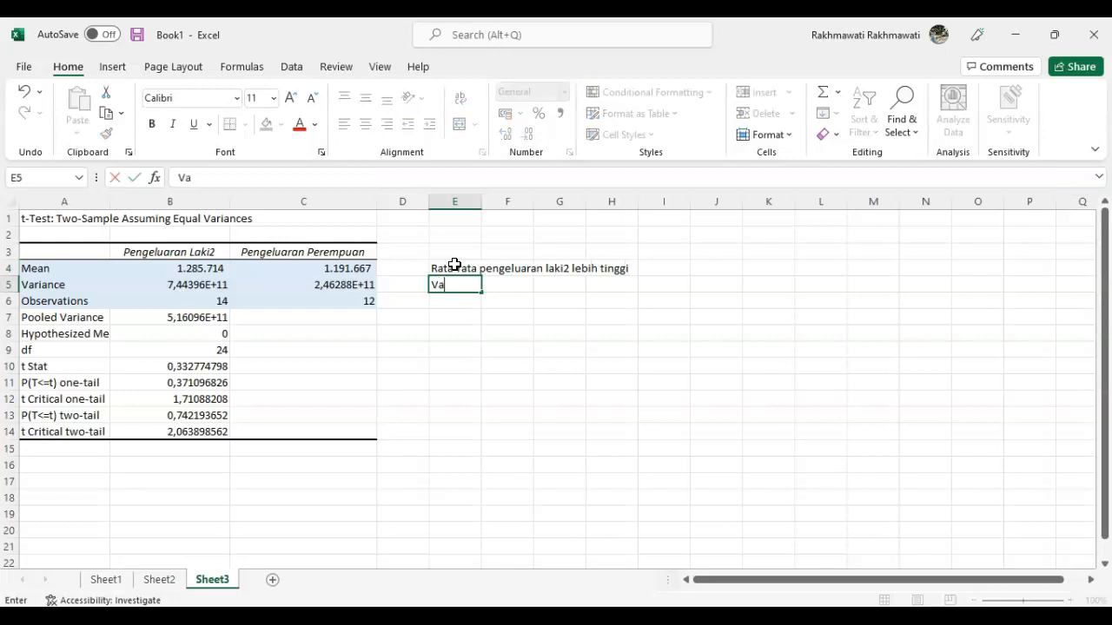
pyautogui.write('rians pen')
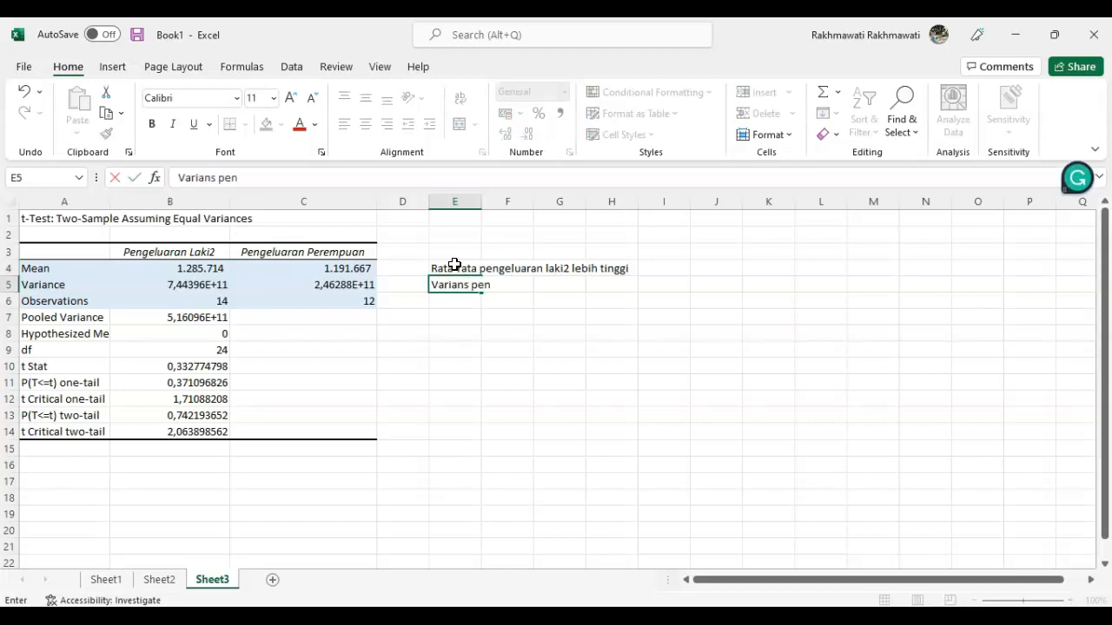
pyautogui.write('geluaran laki2 lebih tinggi')
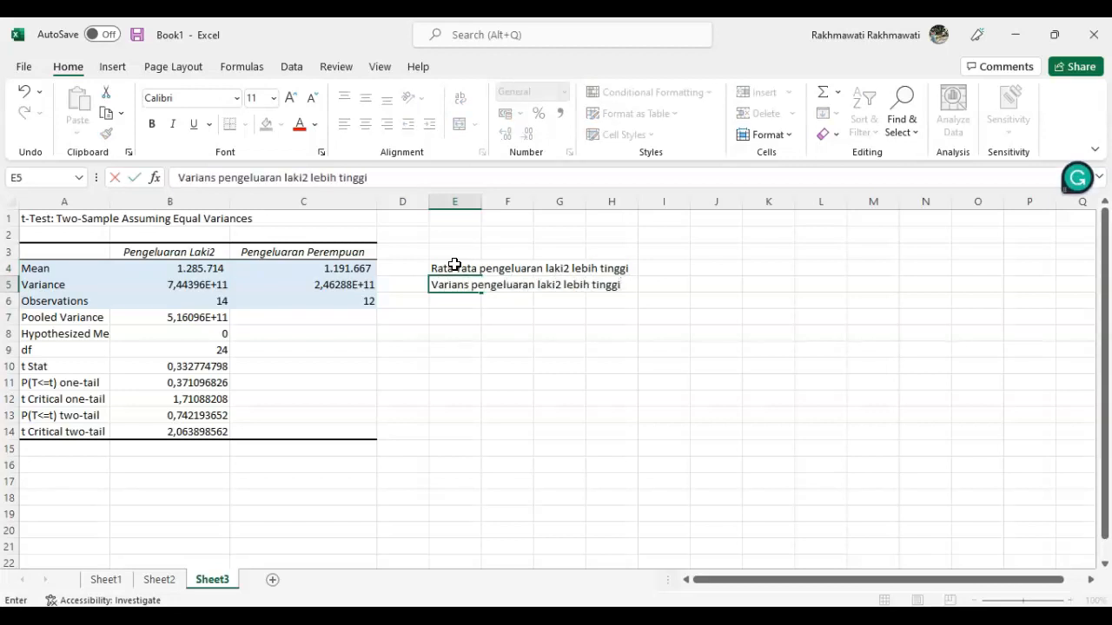
pyautogui.press('Return')
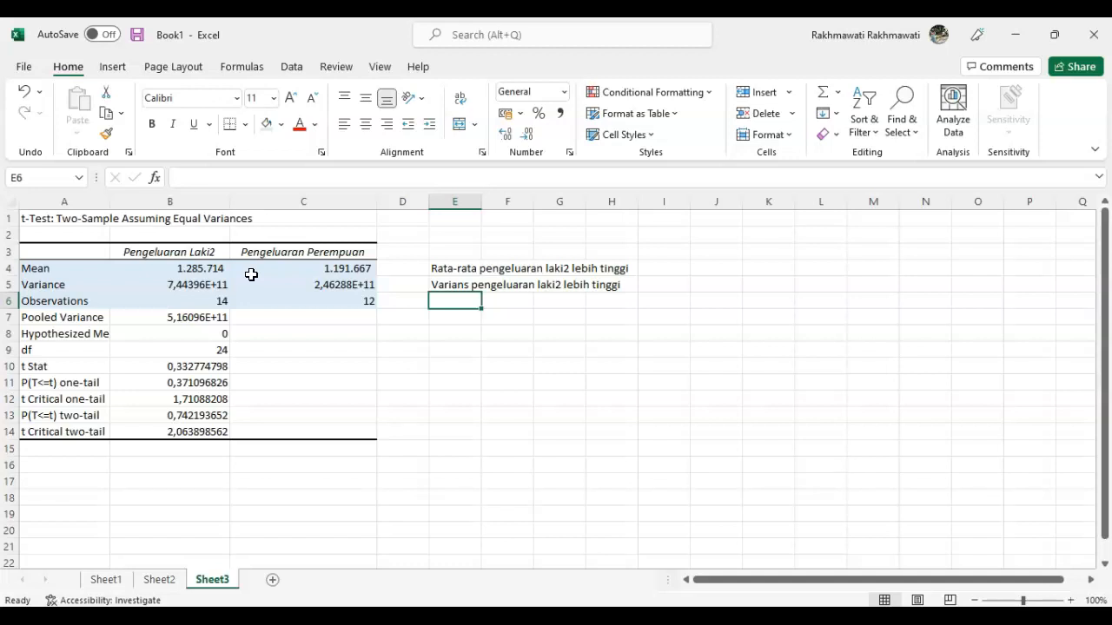
# Review the observation counts and widen column A until the full Hypothesized Mean Difference label fits
pyautogui.click(199, 302)
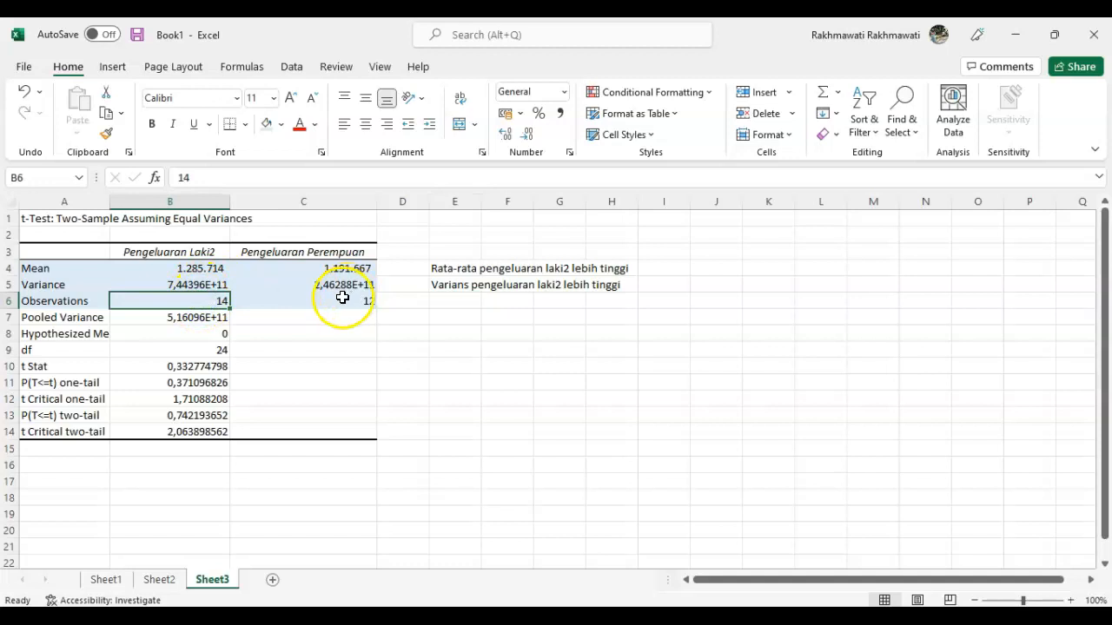
pyautogui.click(343, 298)
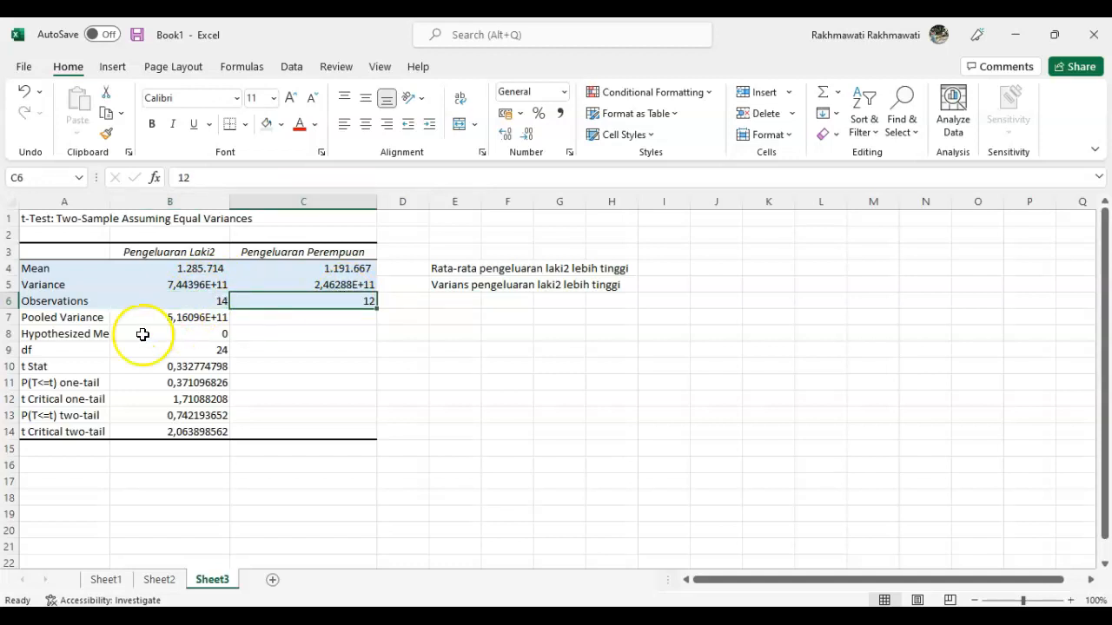
pyautogui.click(100, 337)
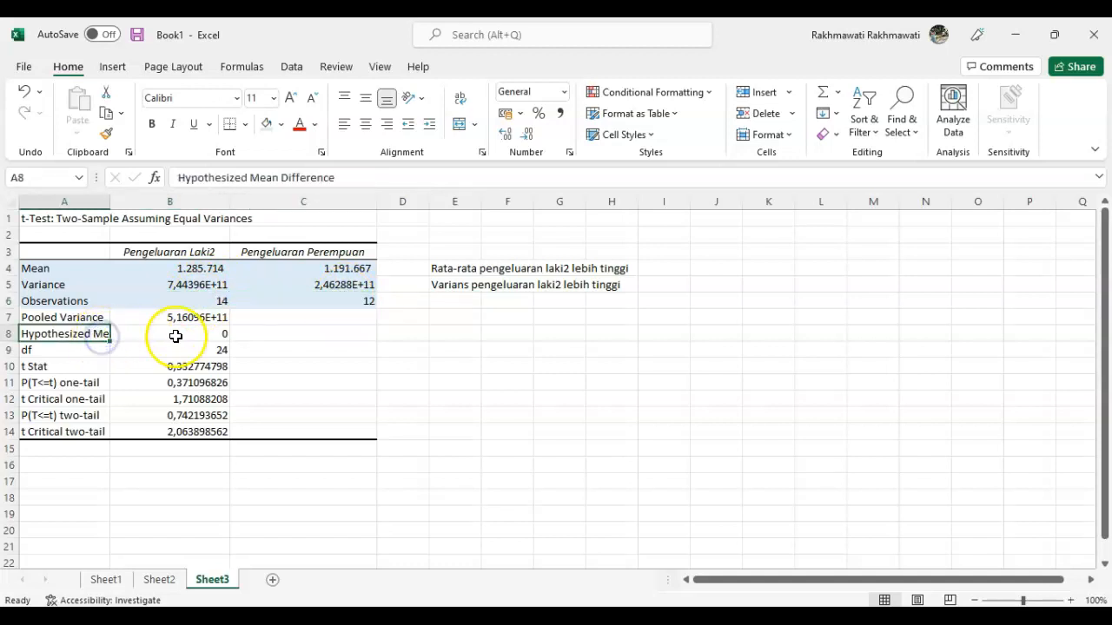
pyautogui.click(170, 334)
pyautogui.click(100, 320)
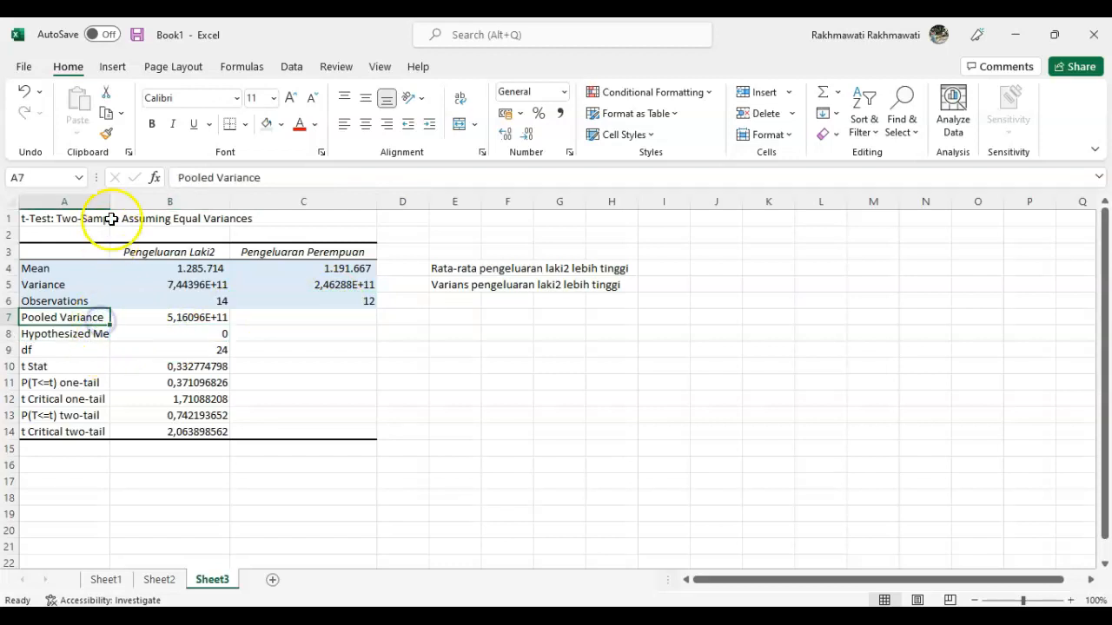
pyautogui.moveTo(111, 203); pyautogui.dragTo(208, 219)
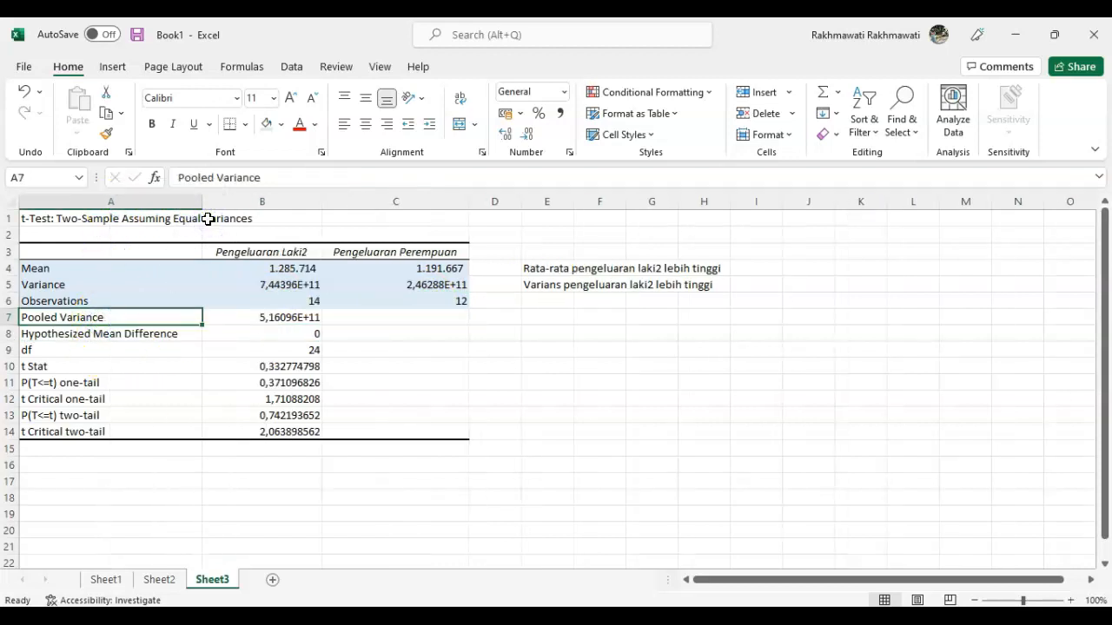
# Enter the heading "Hipotesis" in E8 and the subheading "two tail" in F9
pyautogui.click(304, 330)
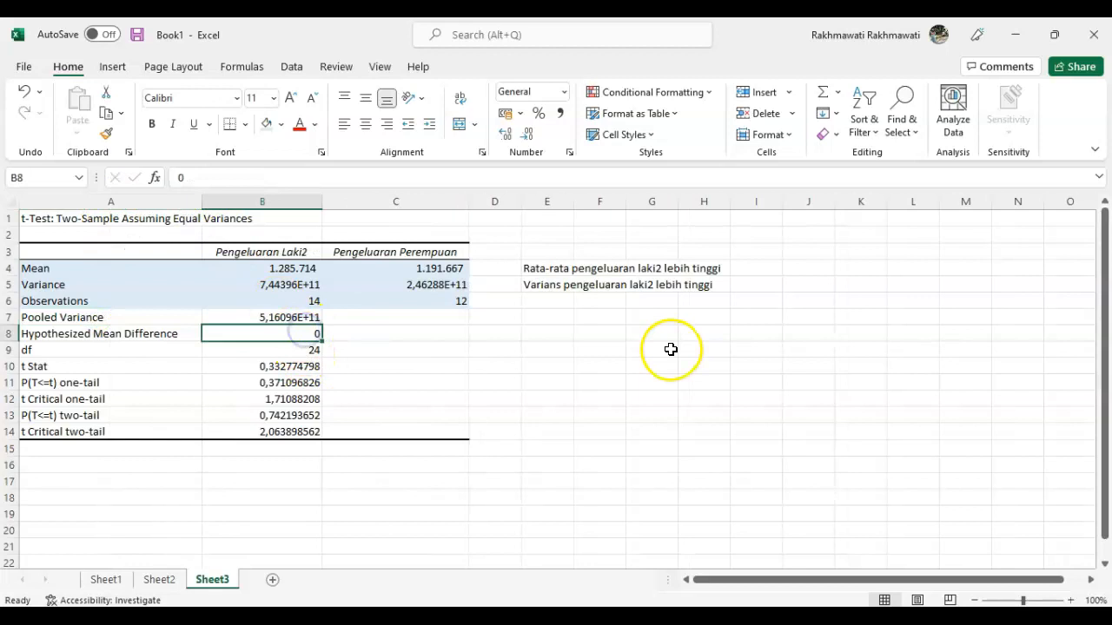
pyautogui.click(590, 327)
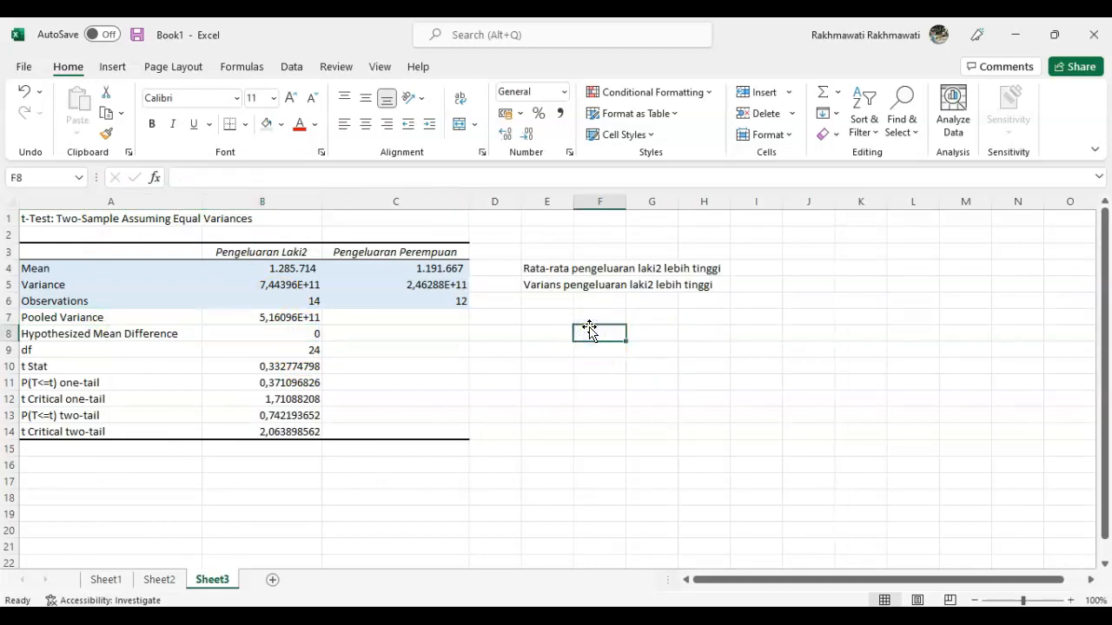
pyautogui.click(544, 334)
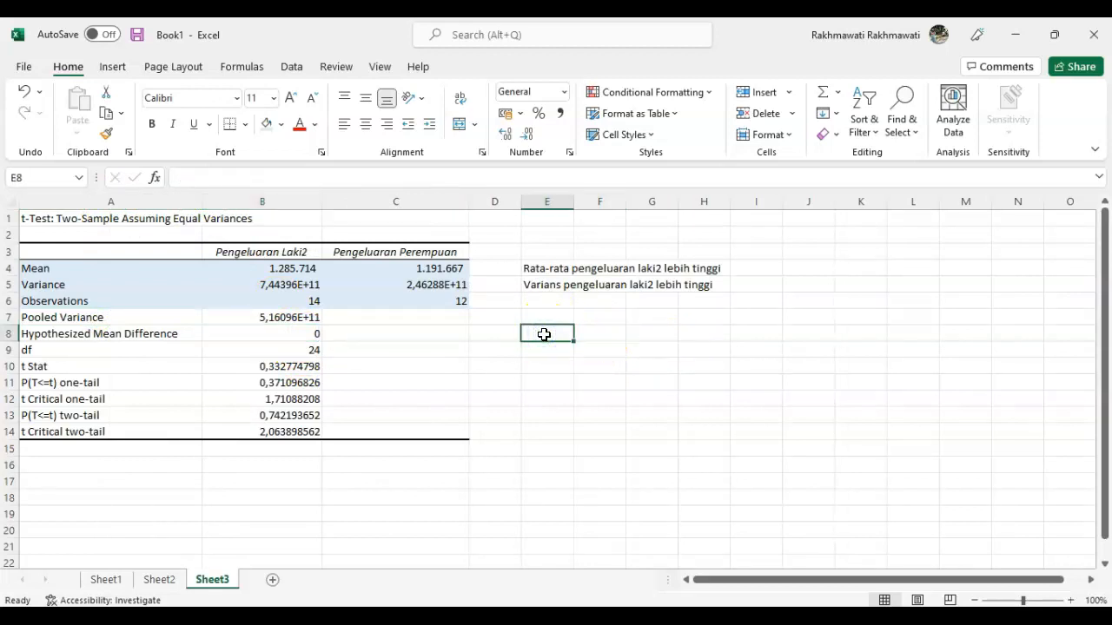
pyautogui.write('Hipotesis')
pyautogui.press('Tab')
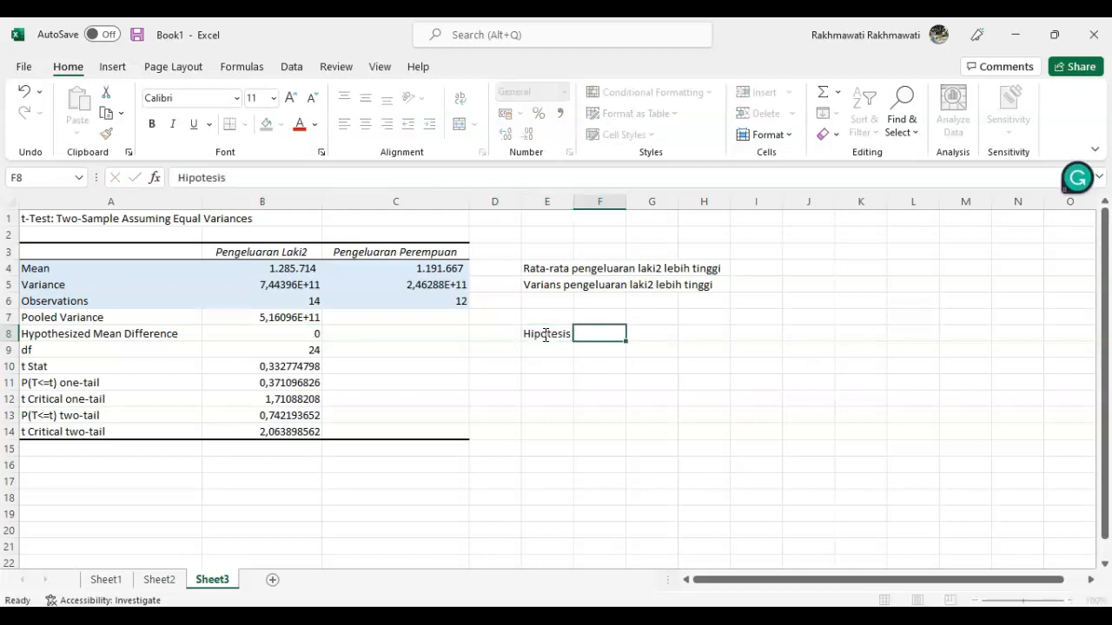
pyautogui.press('Down')
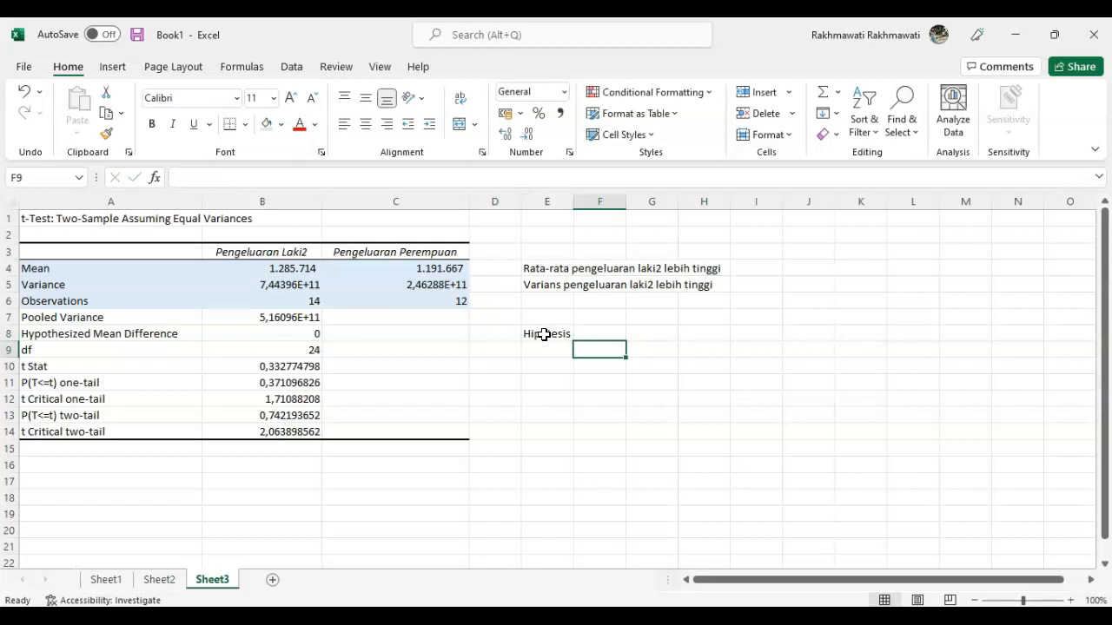
pyautogui.write('two tail')
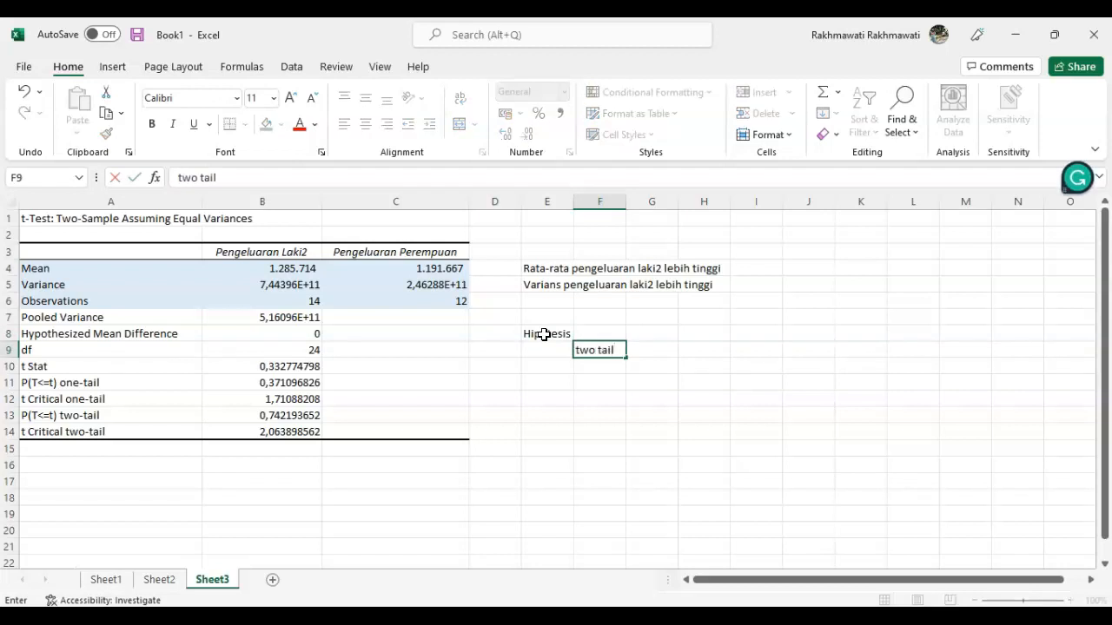
pyautogui.press('Return')
# Label the two-tail hypothesis rows "Ho" in F10 and "H1" in F11
pyautogui.write('Ho')
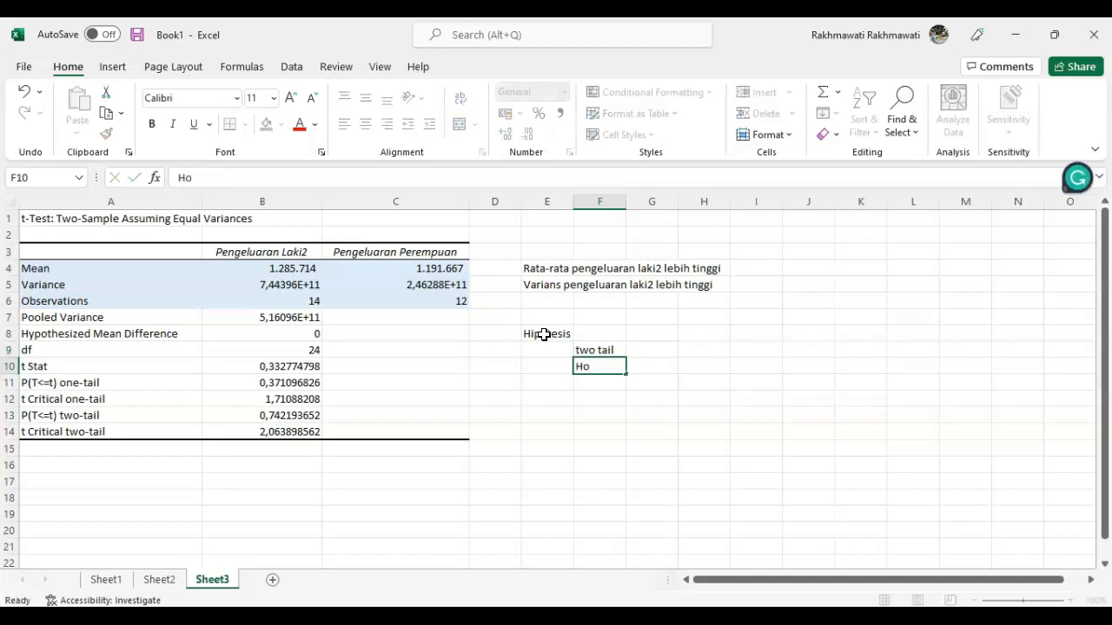
pyautogui.press('Return')
pyautogui.write('H1')
pyautogui.press('Tab')
# Write the two-tail hypotheses: "Tidak ada perbedaan rata2 pegneluaran laki2 dg perempuan" in G10 and "Ada perbedaan rata2..." in G11
pyautogui.press('Up')
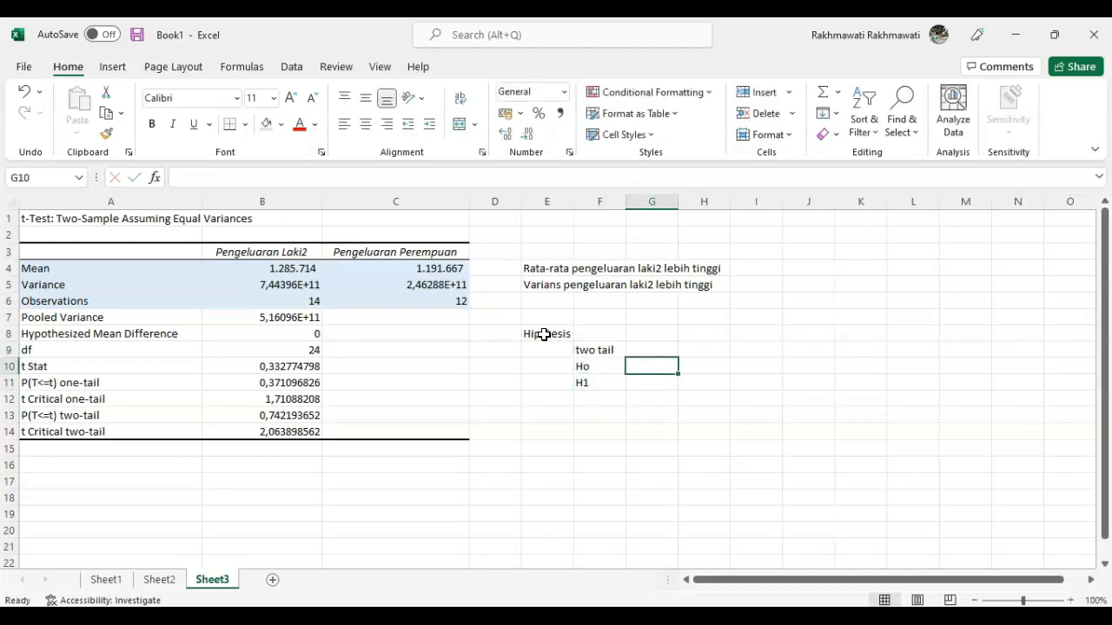
pyautogui.write('Tidak a')
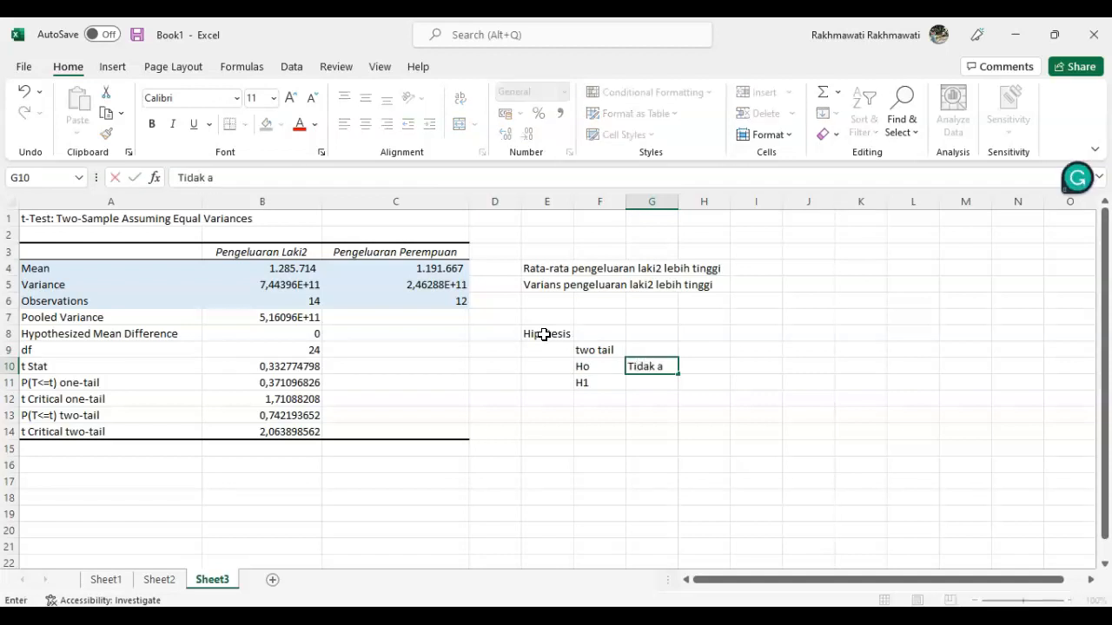
pyautogui.write('da perbedaan pengeluaran')
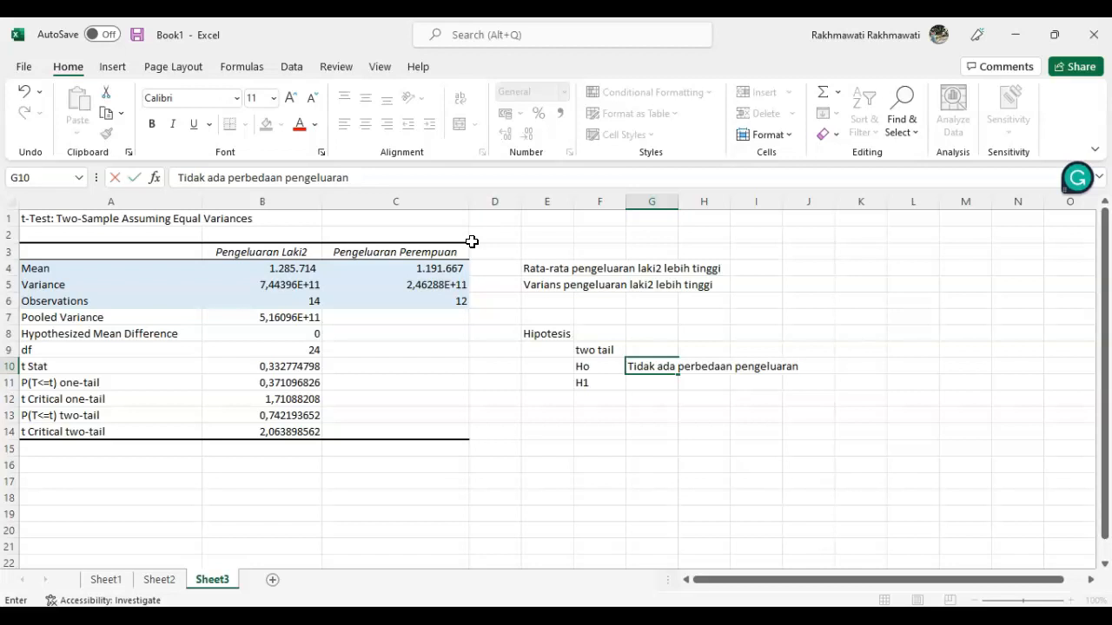
pyautogui.press('BackSpace')
pyautogui.press('BackSpace')
pyautogui.press('BackSpace')
pyautogui.press('BackSpace')
pyautogui.press('BackSpace')
pyautogui.press('BackSpace')
pyautogui.press('BackSpace')
pyautogui.press('BackSpace')
pyautogui.press('BackSpace')
pyautogui.press('BackSpace')
pyautogui.write('rata2 pegneluar')
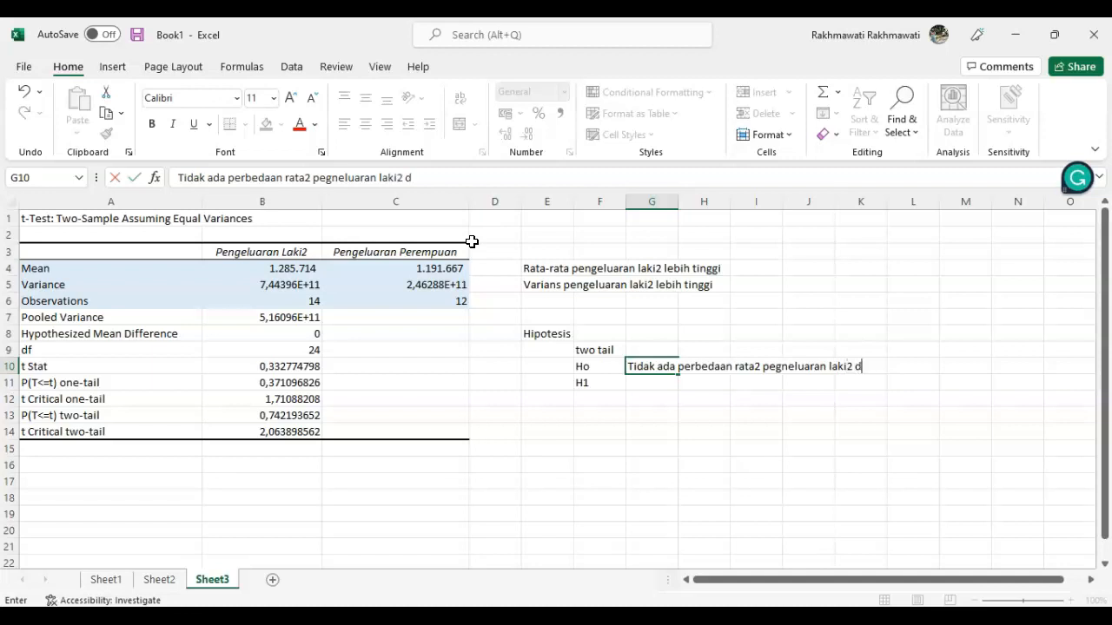
pyautogui.write('an laki2 dg perempuan')
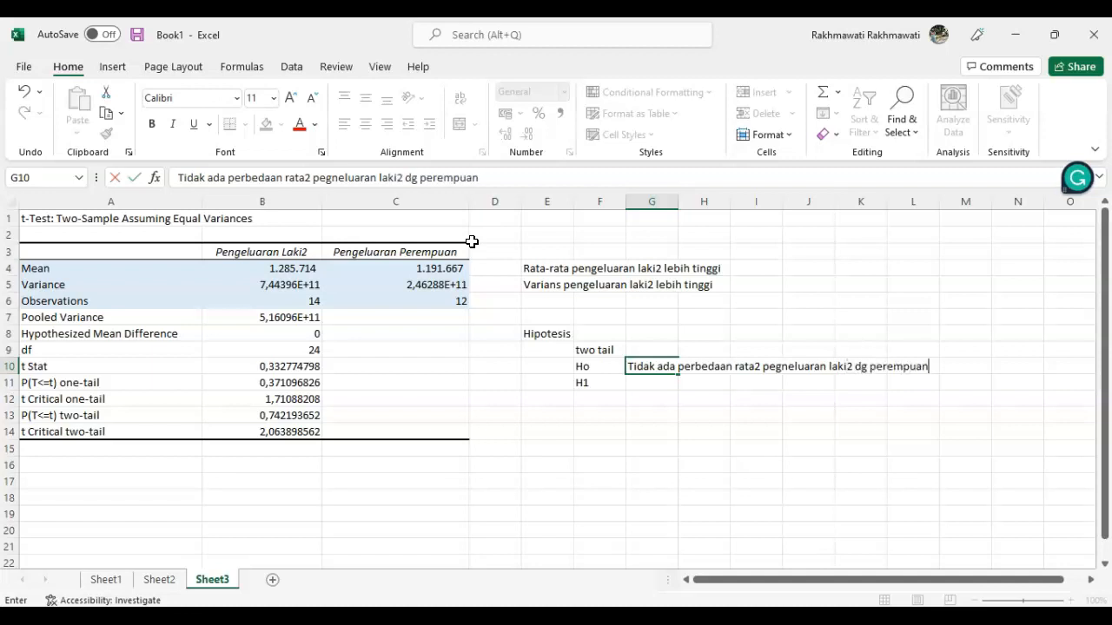
pyautogui.press('Return')
pyautogui.write('Ada perbedaan rata2...')
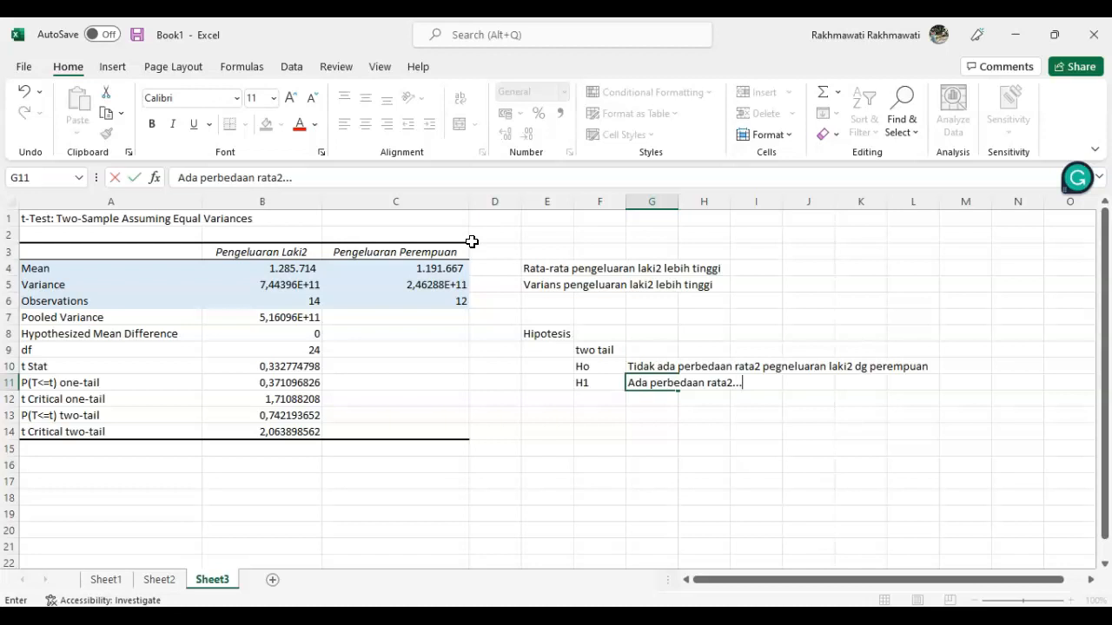
pyautogui.press('Tab')
# Enter the subheading "one tail (hipotesis satu arah)" in F13 and the label "Ho" in F14
pyautogui.press('Down')
pyautogui.press('Down')
pyautogui.press('Left')
pyautogui.press('Left')
pyautogui.write('on')
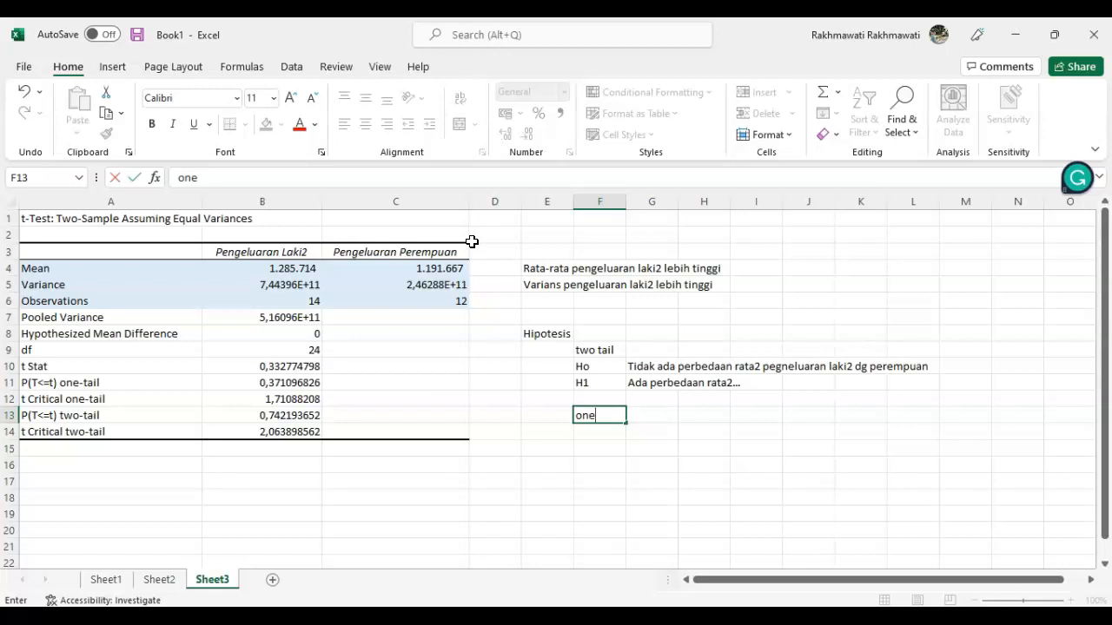
pyautogui.write('e tail (hipotesis satu ara')
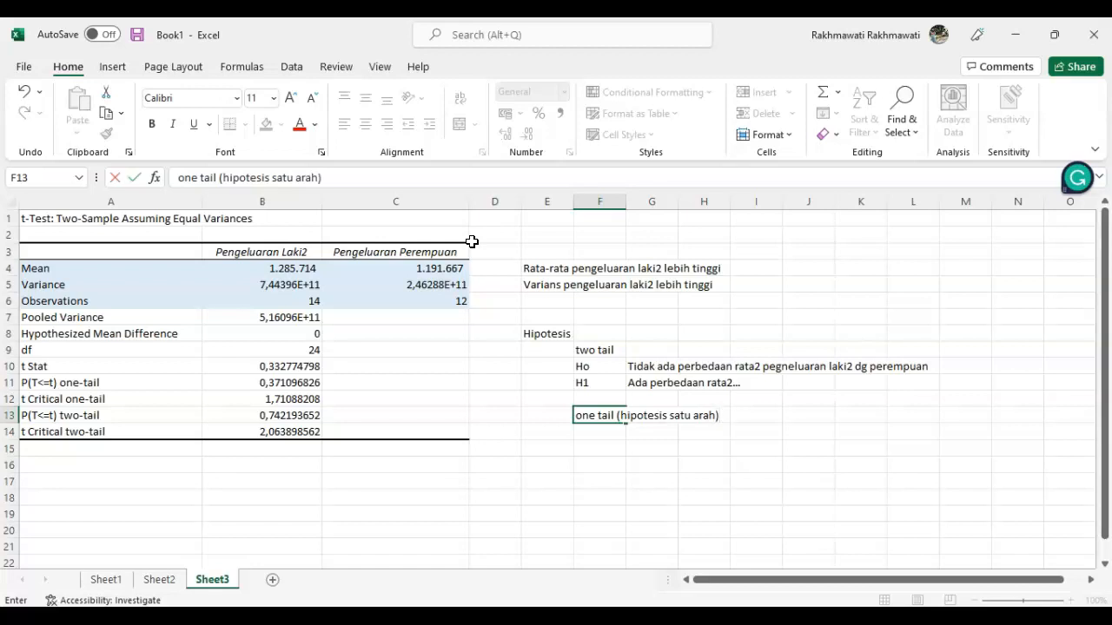
pyautogui.write('h)')
pyautogui.press('Return')
pyautogui.write('Ho')
pyautogui.press('Tab')
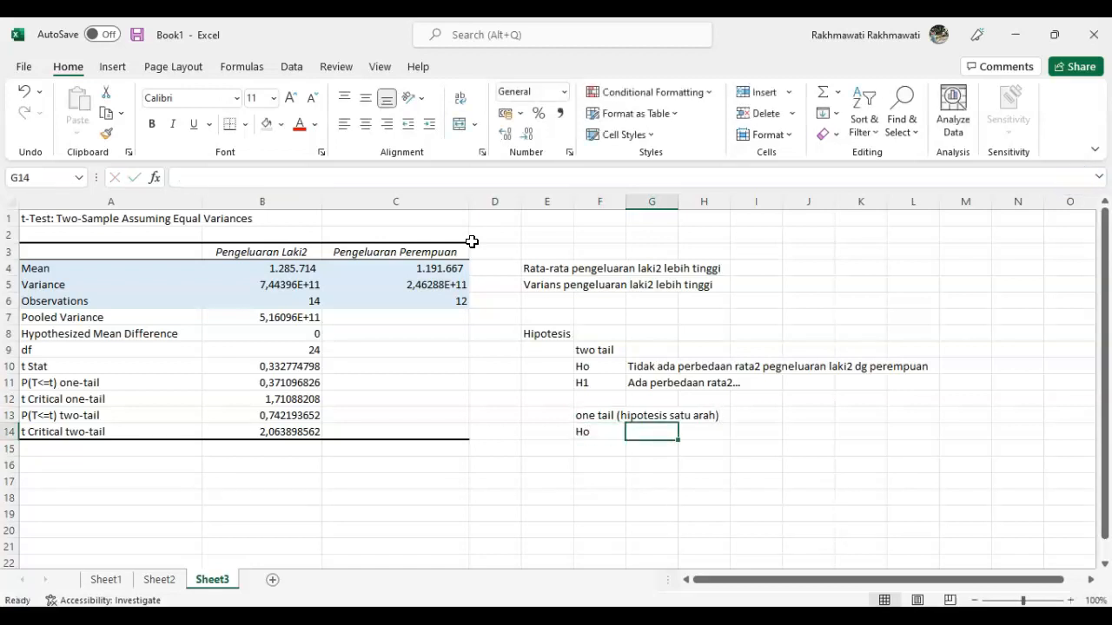
# Write the one-tail null hypothesis in G14: "Rata2 pengeluaran laki2 tidak lebih tinggi daripada pengeluaran perempuan"
pyautogui.click(279, 268)
pyautogui.click(645, 431)
pyautogui.write('T')
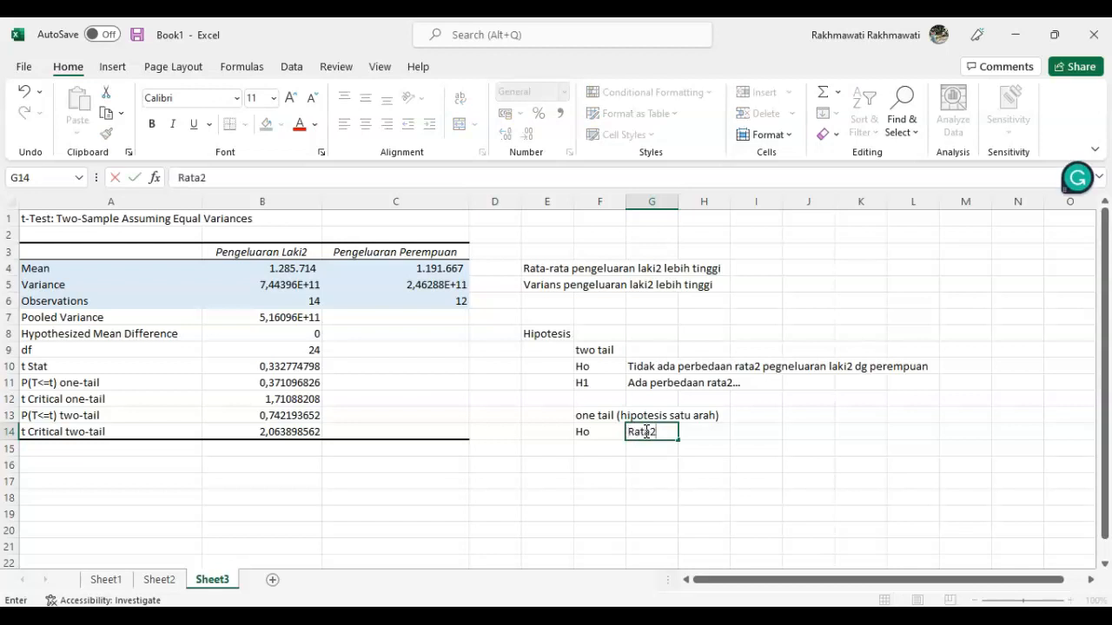
pyautogui.write('ata2 pengeluaran laki')
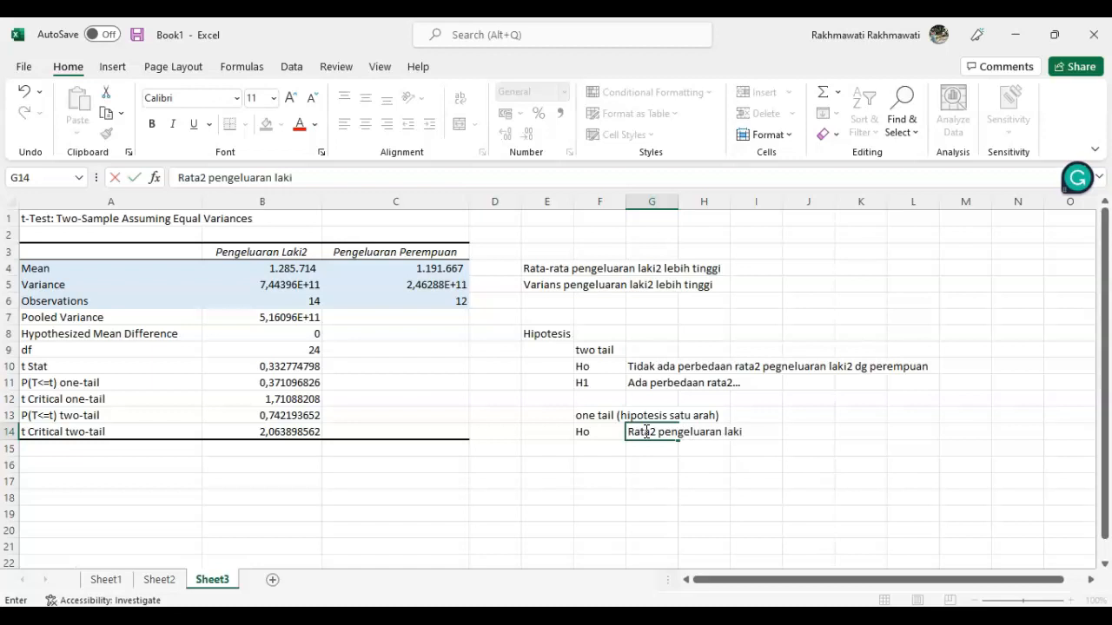
pyautogui.write('2 tidak lebih tinggi daripada pe')
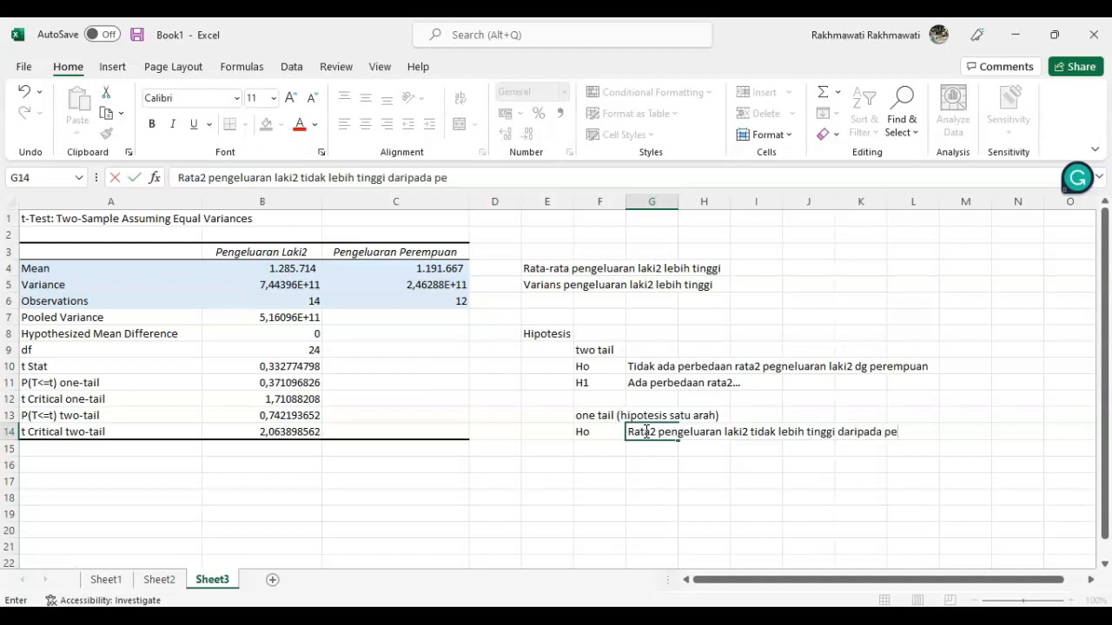
pyautogui.write('ngeluaran perempuan')
pyautogui.press('Return')
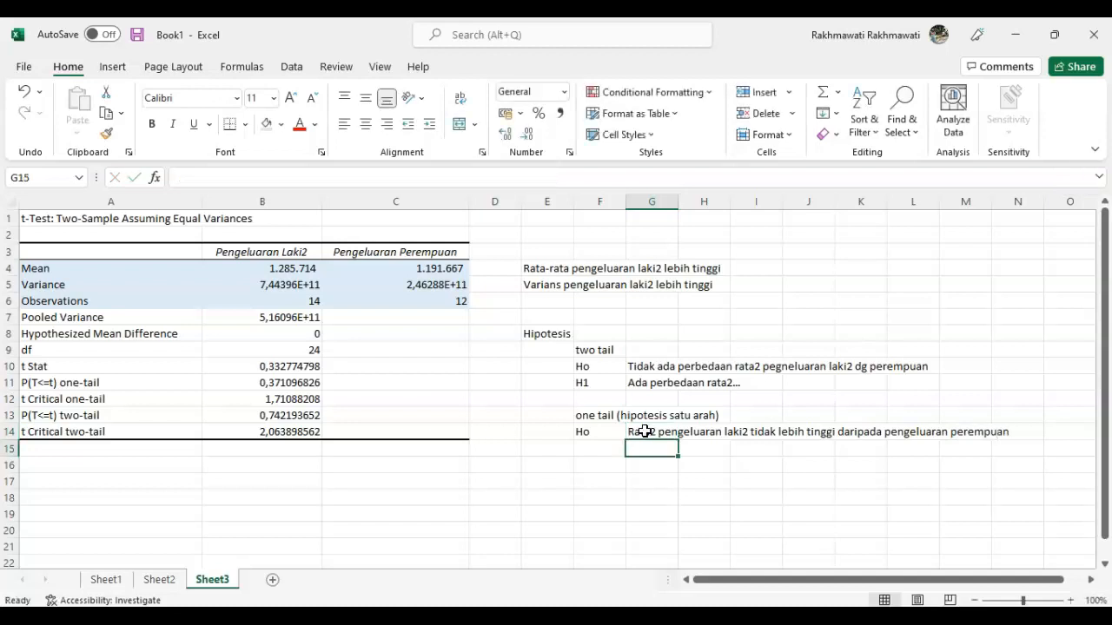
# Label F15 "H1" and enter "Rata2 pengeluaran laki2 tidak lebih tinggi daripada pengeluaran perempuan" in G15
pyautogui.press('Left')
pyautogui.write('H1')
pyautogui.press('Tab')
pyautogui.write('Rata')
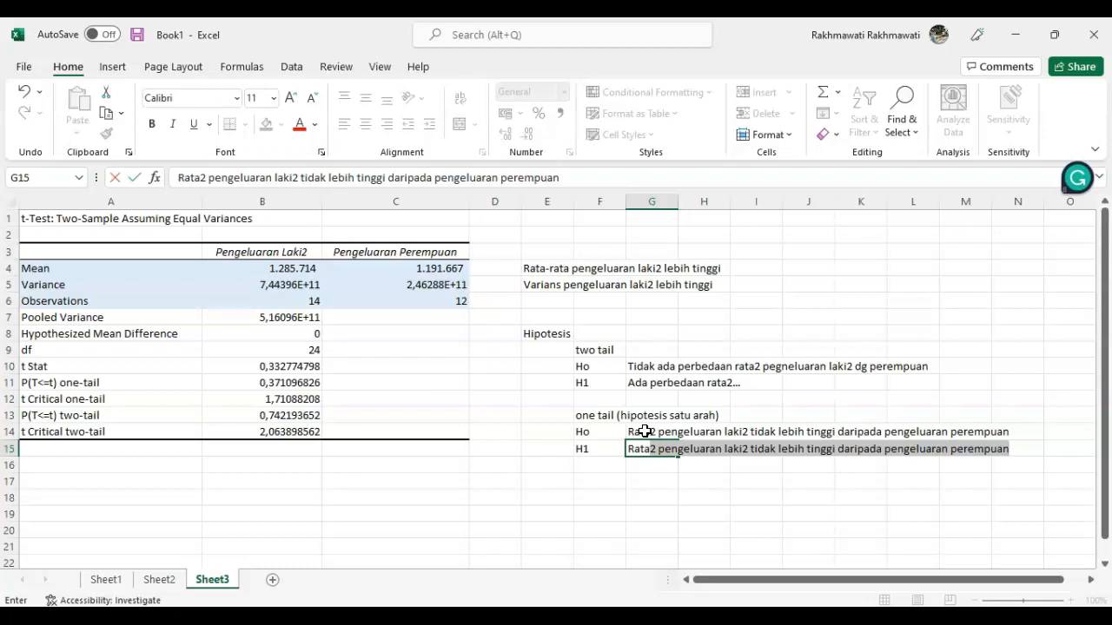
pyautogui.press('Tab')
pyautogui.press('Left')
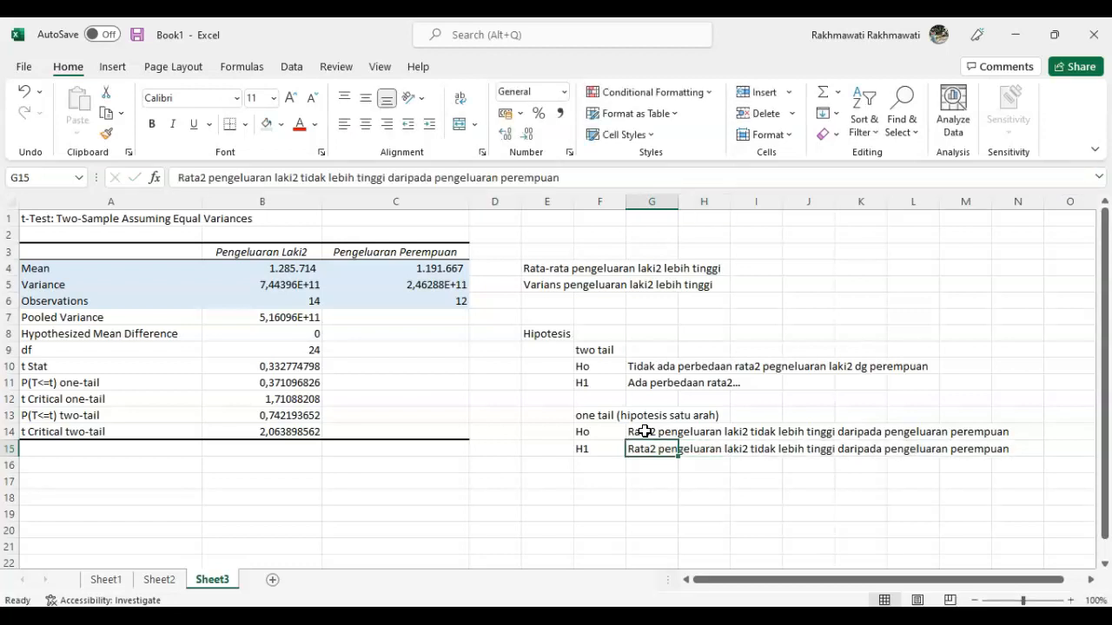
# Replace "tidak lebih tinggi" with "LEBIH TINGGI" in the one-tail alternative hypothesis in G15
pyautogui.doubleClick(319, 181)
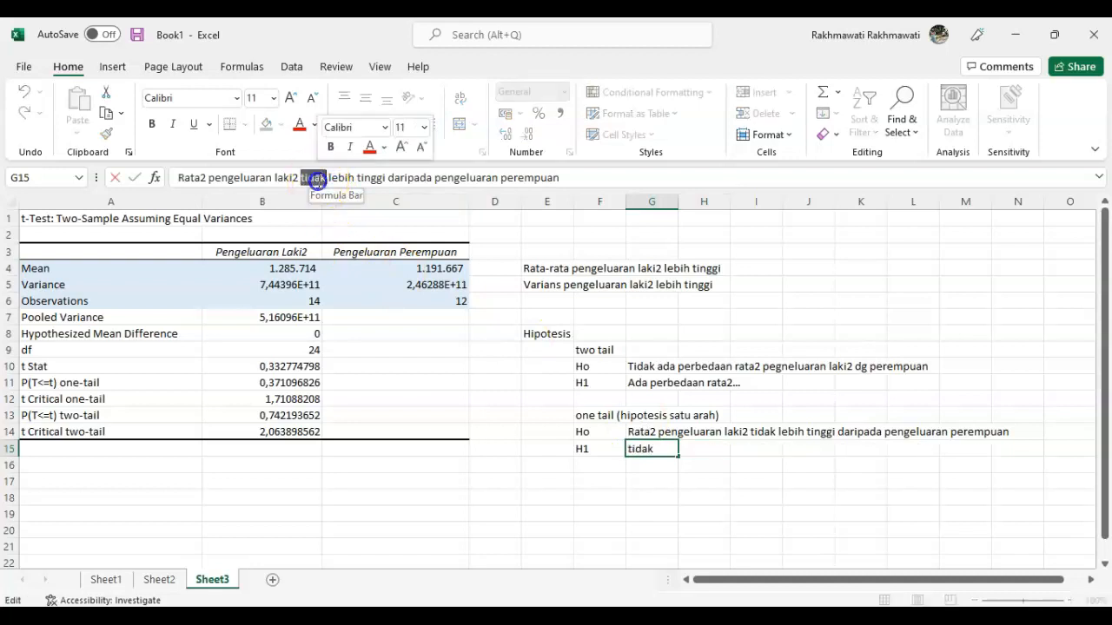
pyautogui.press('BackSpace')
pyautogui.hotkey('ctrl', 'shift', 'Right')
pyautogui.hotkey('ctrl', 'shift', 'Right')
pyautogui.hotkey('ctrl', 'shift', 'Right')
pyautogui.write('LEBIH TINGGI')
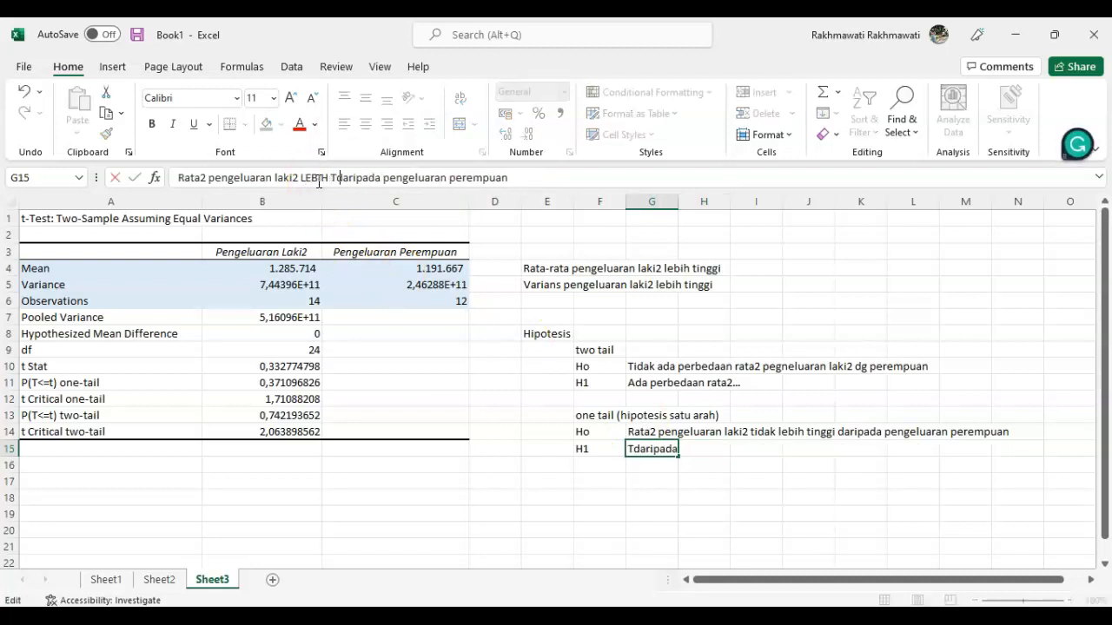
# Bold only the words "LEBIH TINGGI" in G15 and "tidak lebih tinggi" in G14
pyautogui.hotkey('ctrl', 'shift', 'Left')
pyautogui.hotkey('ctrl', 'shift', 'Left')
pyautogui.hotkey('ctrl', 'b')
pyautogui.press('Return')
pyautogui.press('Up')
pyautogui.press('Up')
pyautogui.press('Up')
pyautogui.press('Up')
pyautogui.press('Down')
pyautogui.press('Down')
pyautogui.doubleClick(311, 179)
pyautogui.hotkey('ctrl', 'shift', 'Right')
pyautogui.hotkey('ctrl', 'shift', 'Right')
pyautogui.hotkey('ctrl', 'b')
pyautogui.press('Return')
pyautogui.press('Return')
pyautogui.press('Up')
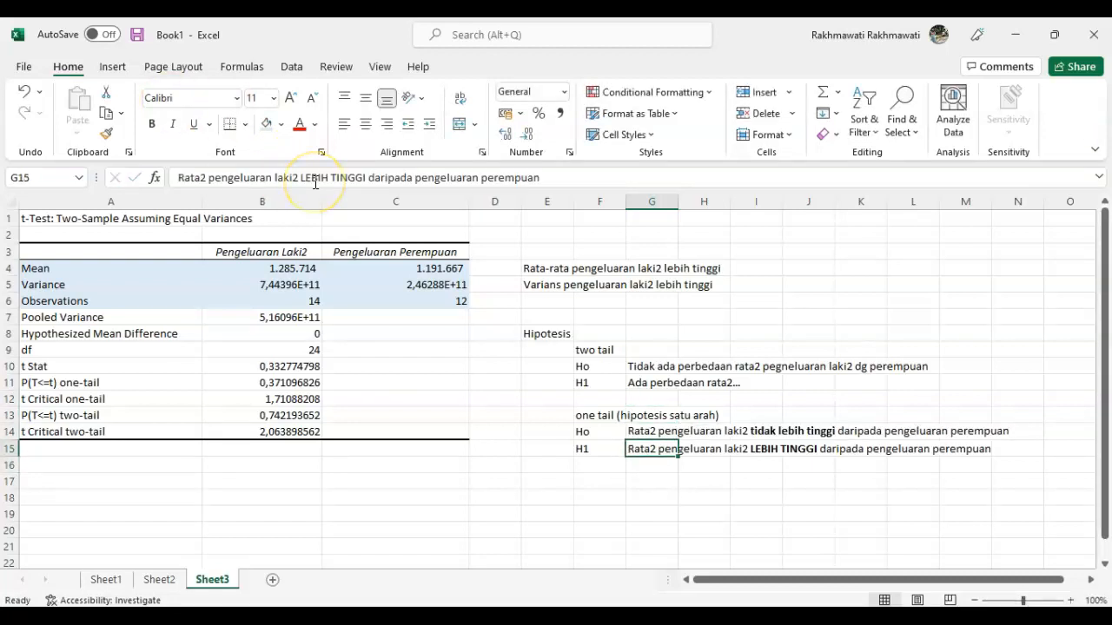
# Highlight the "P(T<=t) one-tail" label in A11 and the one-tail subheading cell F13 with the light blue fill
pyautogui.press('Up')
pyautogui.press('Left')
pyautogui.keyDown('ctrl'); pyautogui.scroll(-1, 626, 402); pyautogui.keyUp('ctrl')
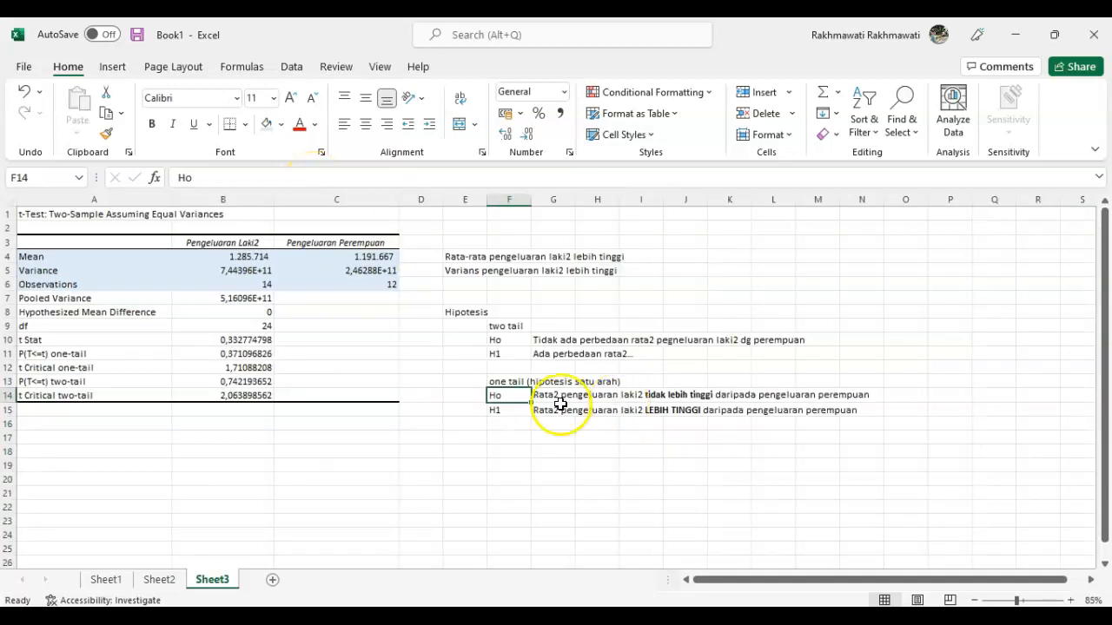
pyautogui.keyDown('ctrl'); pyautogui.scroll(2, 561, 402); pyautogui.keyUp('ctrl')
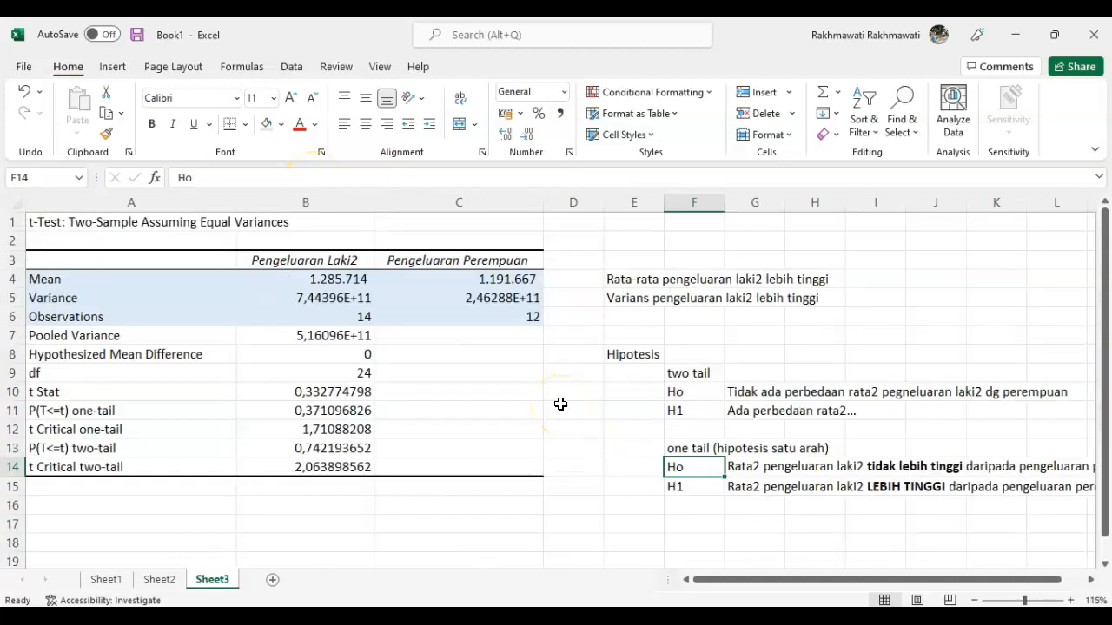
pyautogui.click(103, 411)
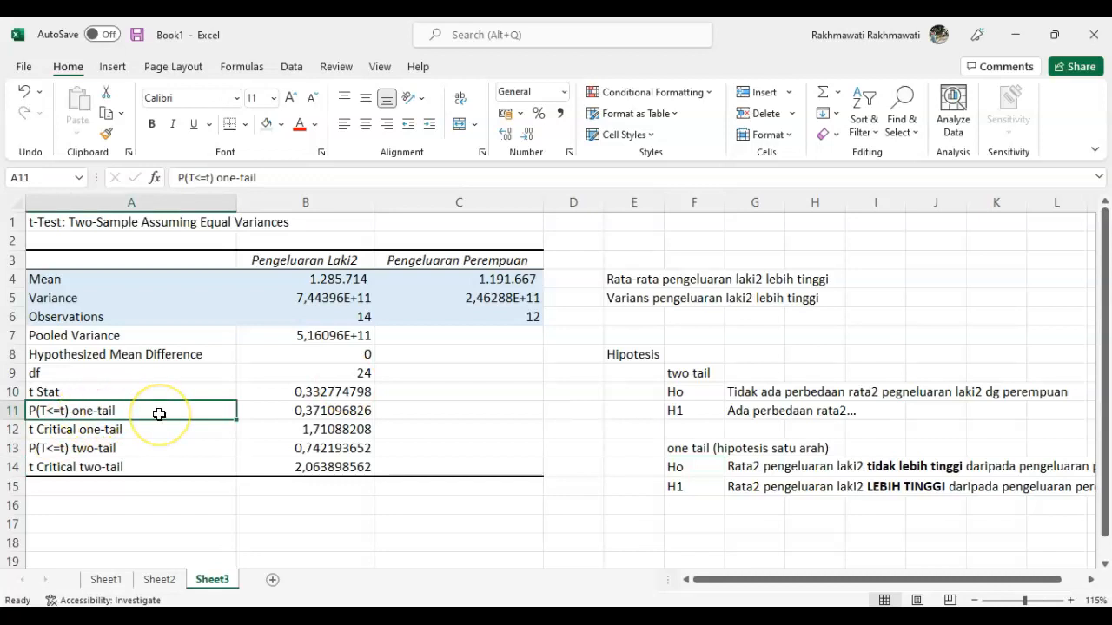
pyautogui.click(119, 449)
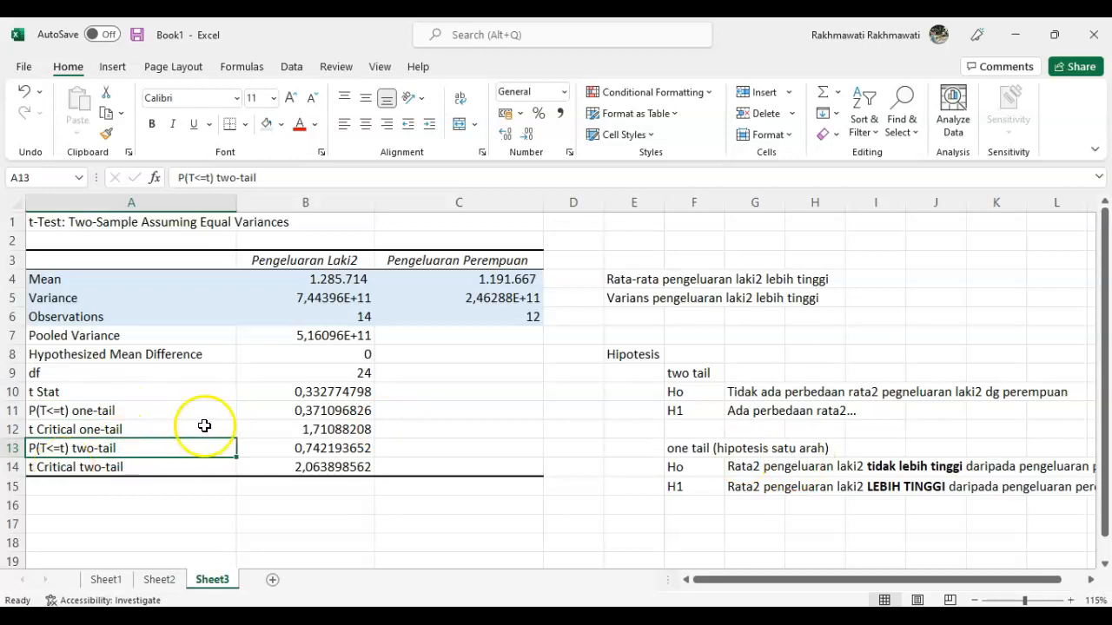
pyautogui.click(183, 409)
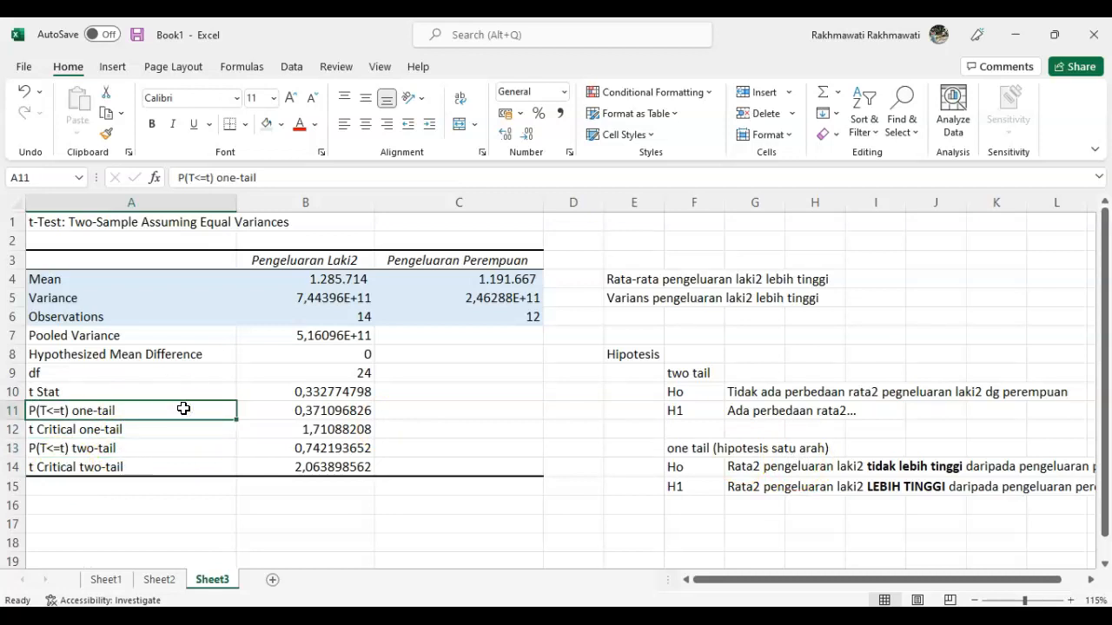
pyautogui.click(265, 125)
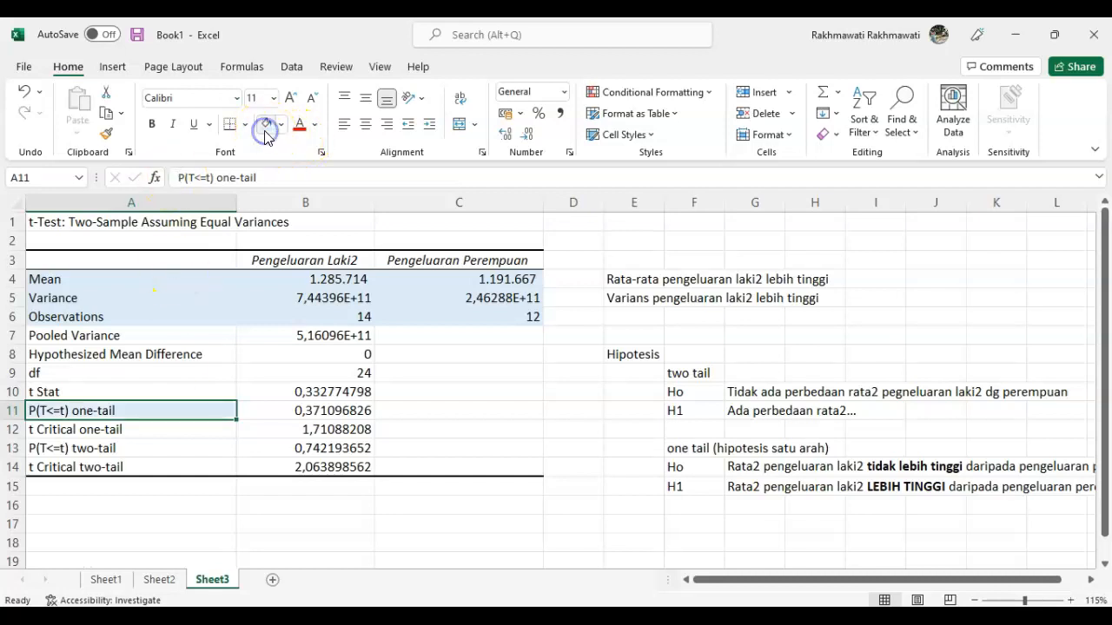
pyautogui.click(672, 443)
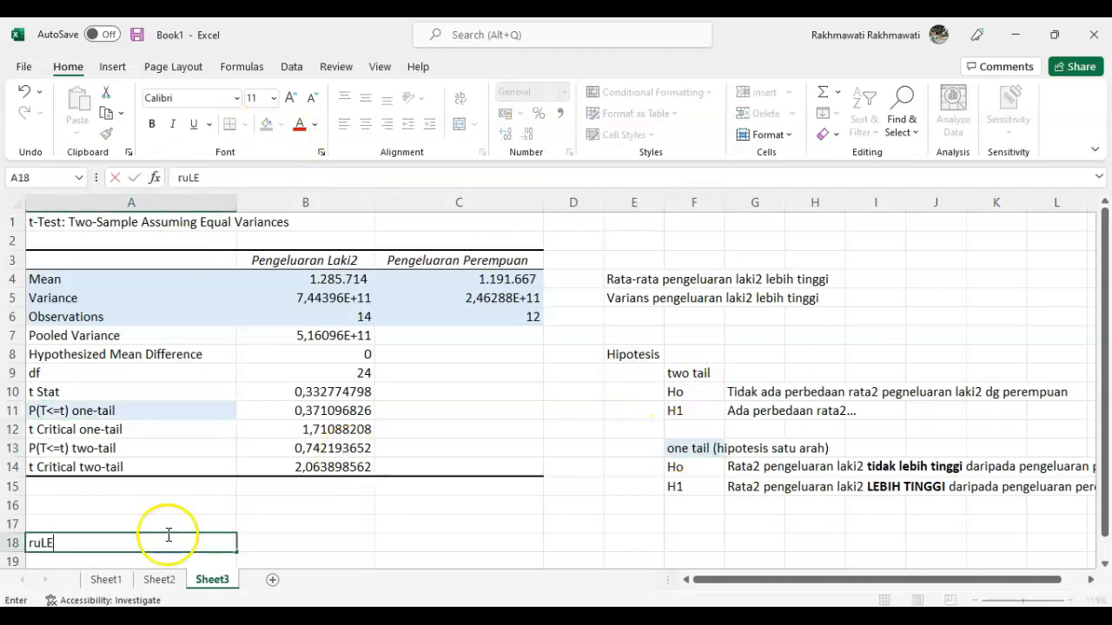
# Write the decision rule "Jika p-value < alpha maka, Ho ditolak" in A18
pyautogui.press('BackSpace')
pyautogui.press('BackSpace')
pyautogui.press('BackSpace')
pyautogui.press('BackSpace')
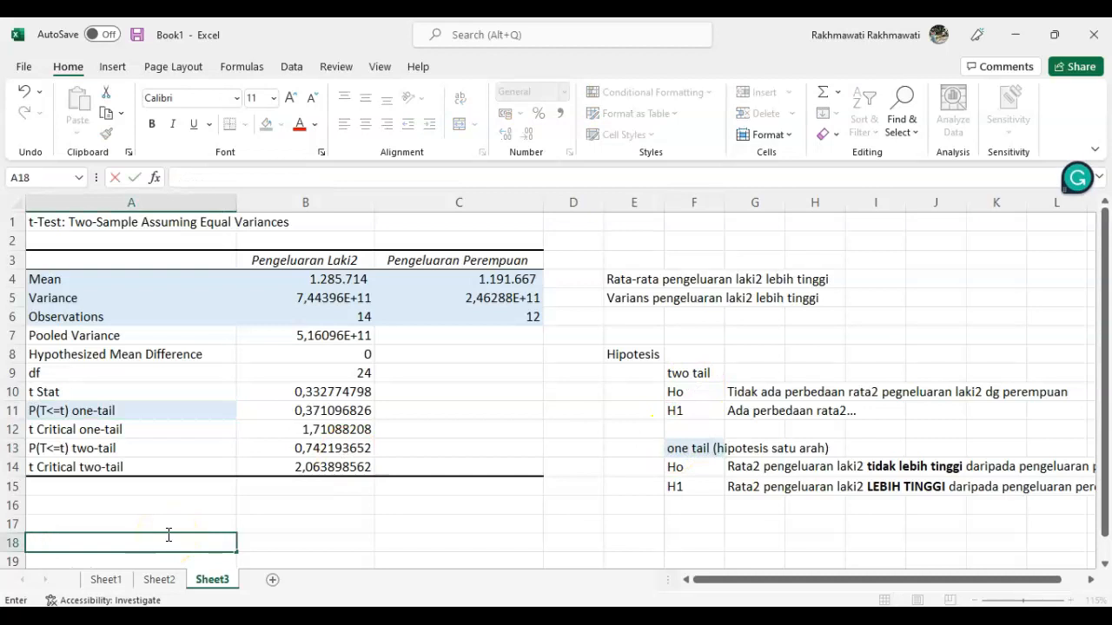
pyautogui.write('Jika p-value < alpha maka, Ho ditolak')
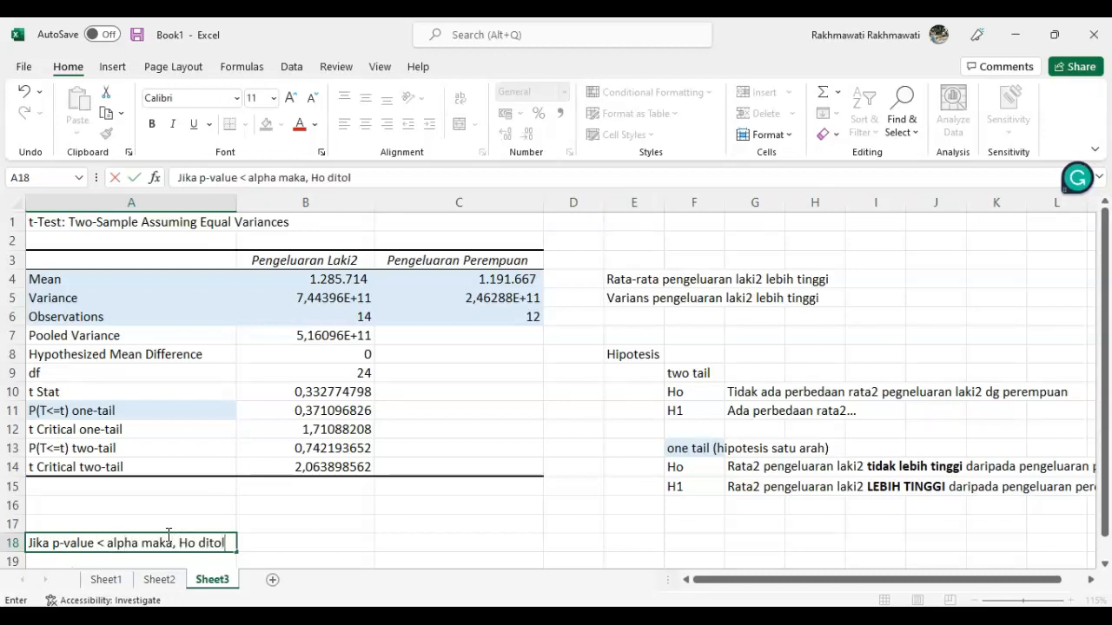
pyautogui.press('Return')
# Write "Pada uji hipotesis one tail, pvalue=0,37" in A19 and "Maka, pvalue tidak kurang dari alpha" in A20
pyautogui.write('Pada uji hipo')
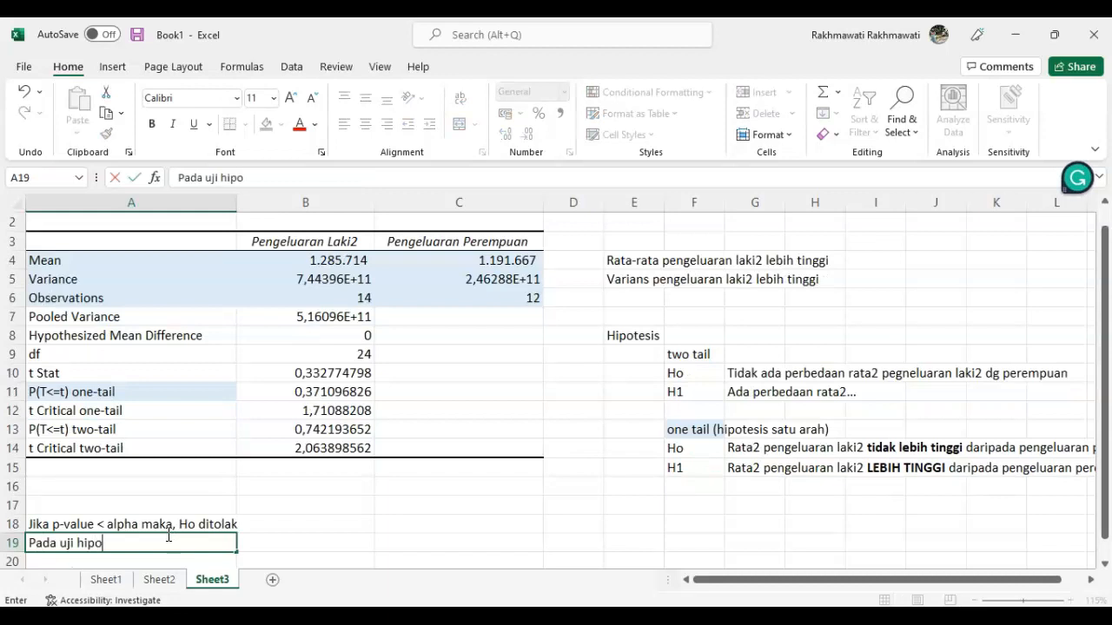
pyautogui.write('tesis one tail, pvalue=0,37')
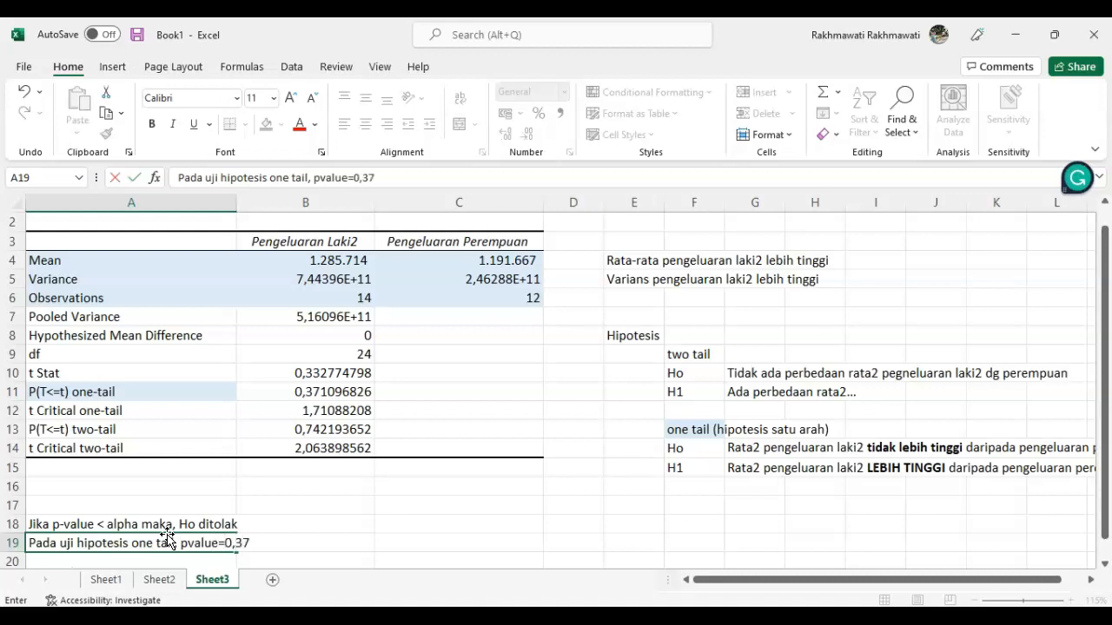
pyautogui.press('Return')
pyautogui.write('Maka, pvalue')
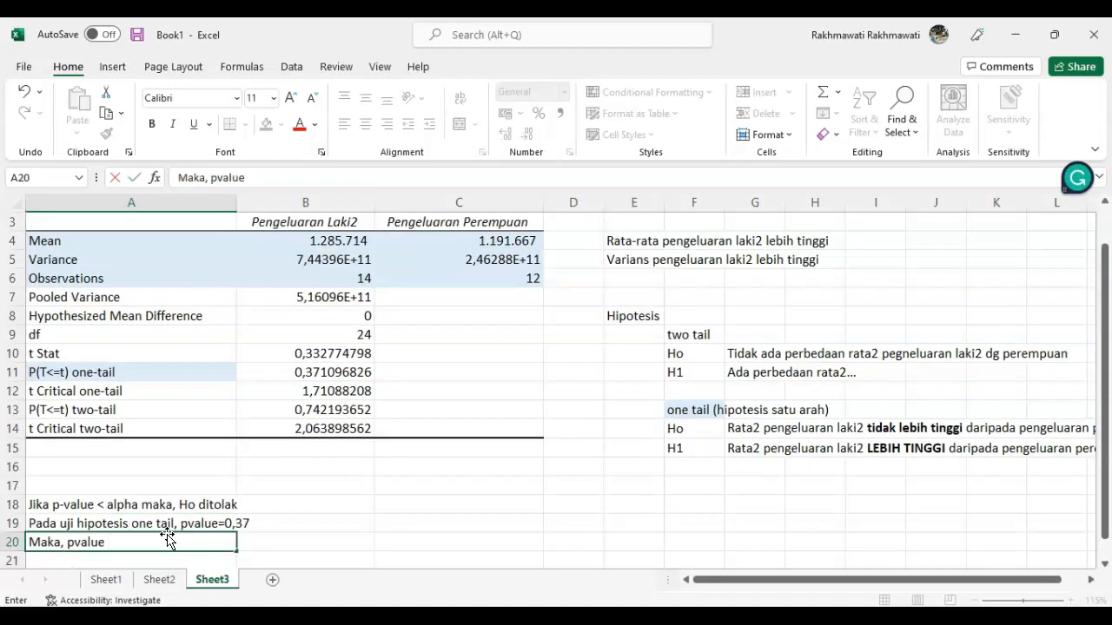
pyautogui.write(' tidak kurang dari')
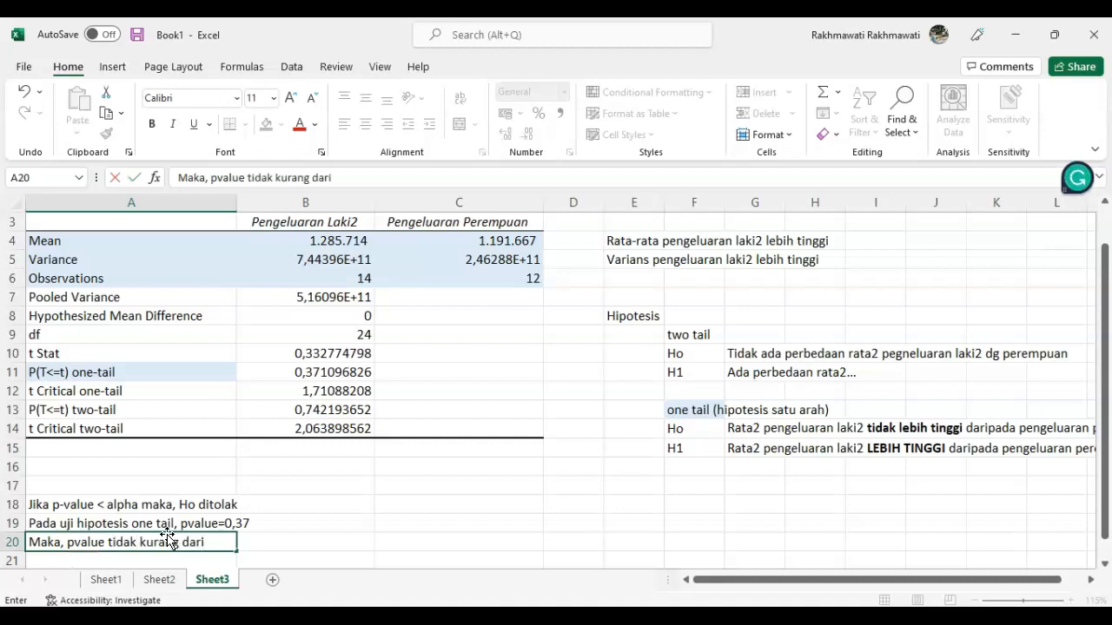
pyautogui.write(' alpha')
pyautogui.press('Return')
# Write "Sehingga Ho tidak ditolak" in A21 and the label "Kesimpulan:" in A22
pyautogui.write('Sehingga')
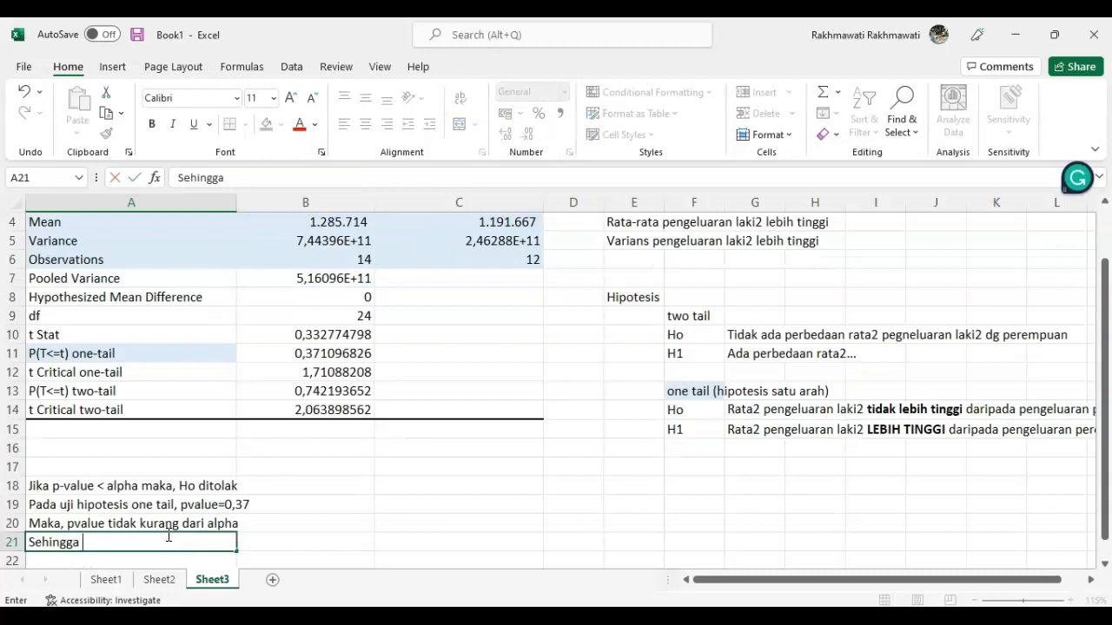
pyautogui.scroll(-2, 168, 536)
pyautogui.write('Ho tidak ditolak')
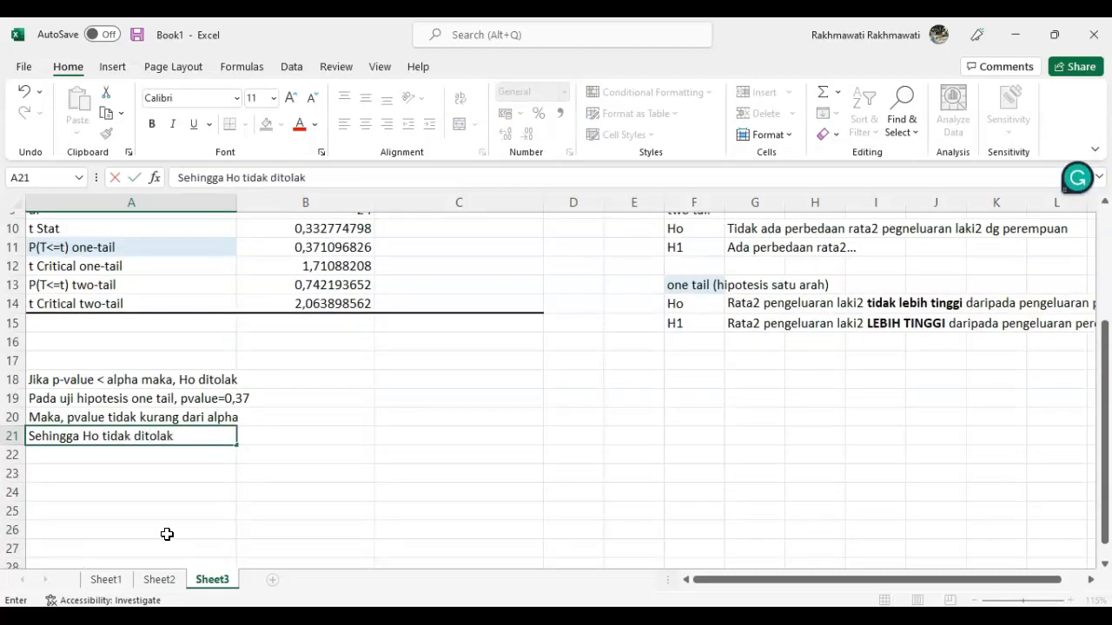
pyautogui.press('Return')
pyautogui.write('Ksim')
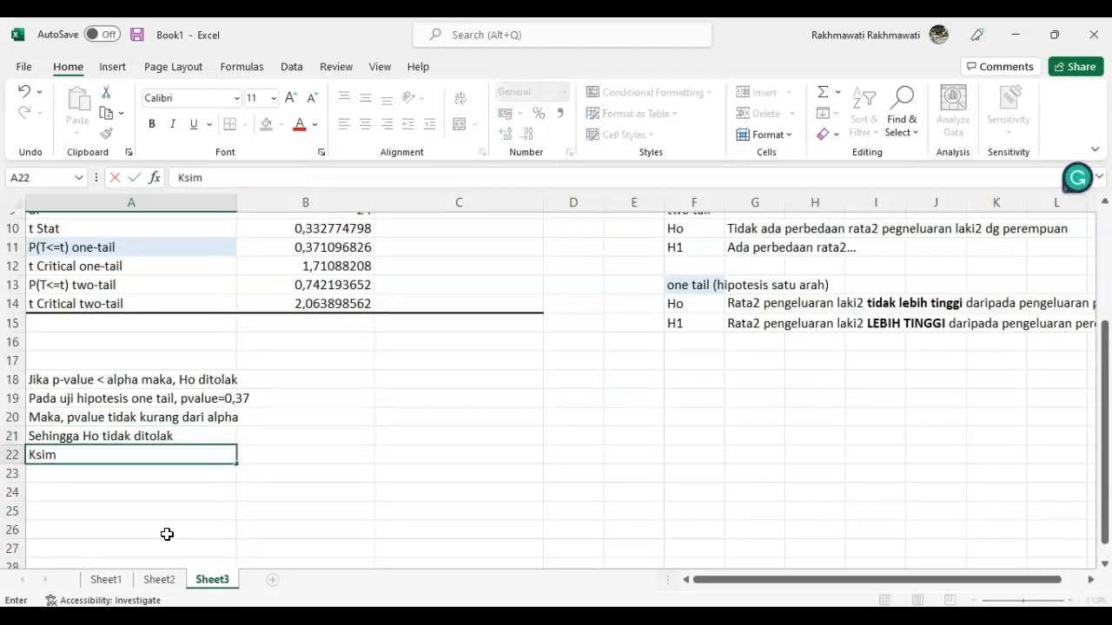
pyautogui.write('simpulan:')
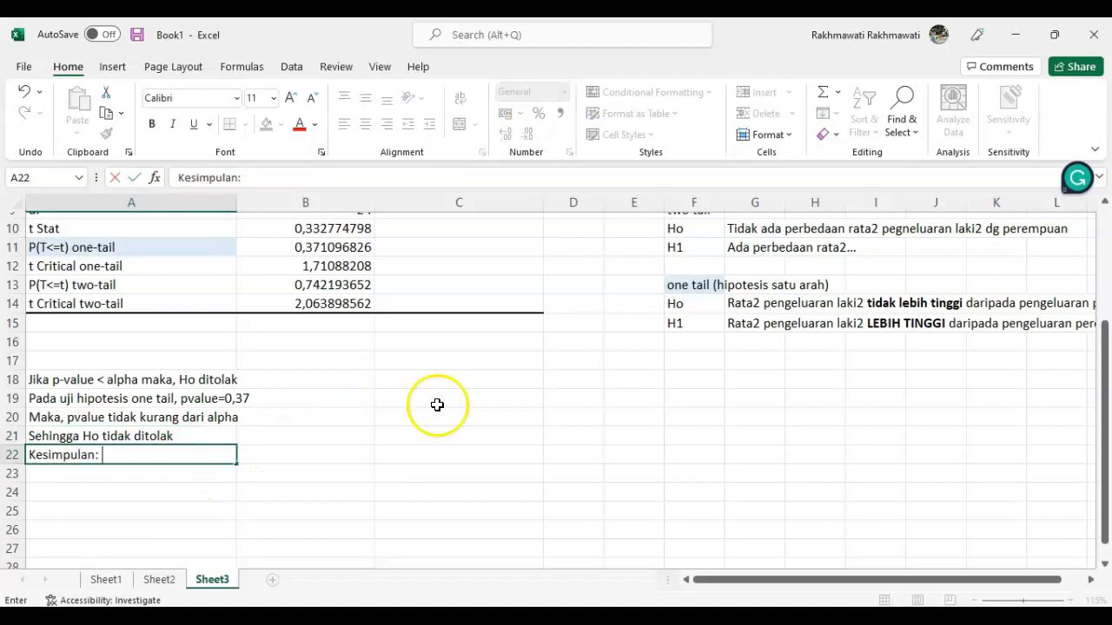
# Copy the one-tail null hypothesis from G14 into A23 as the conclusion
pyautogui.click(710, 304)
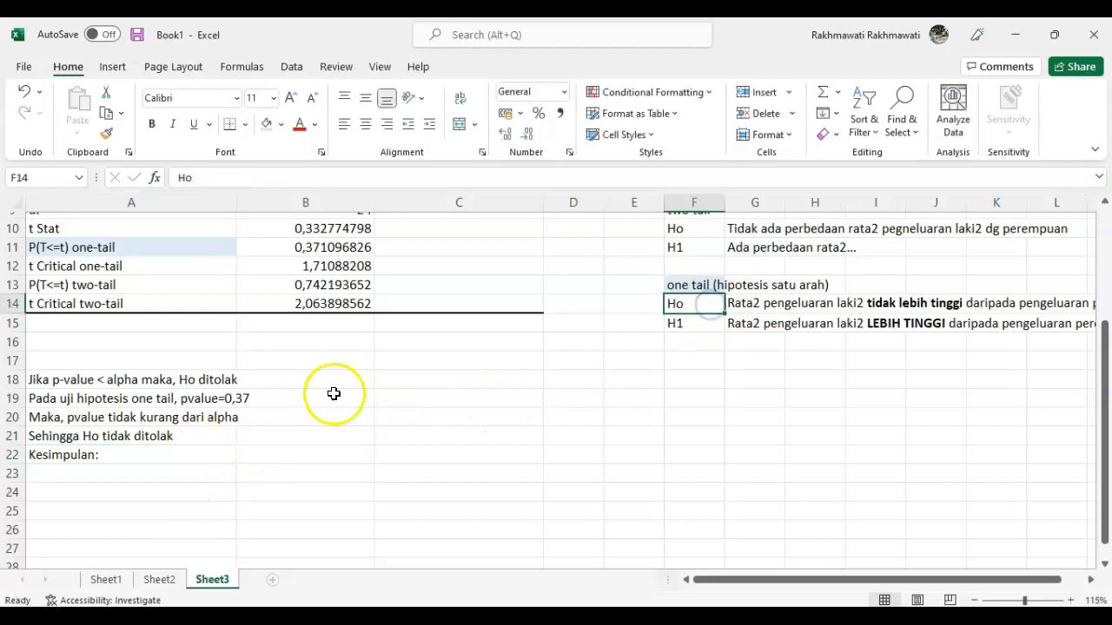
pyautogui.click(760, 302)
pyautogui.hotkey('ctrl', 'c')
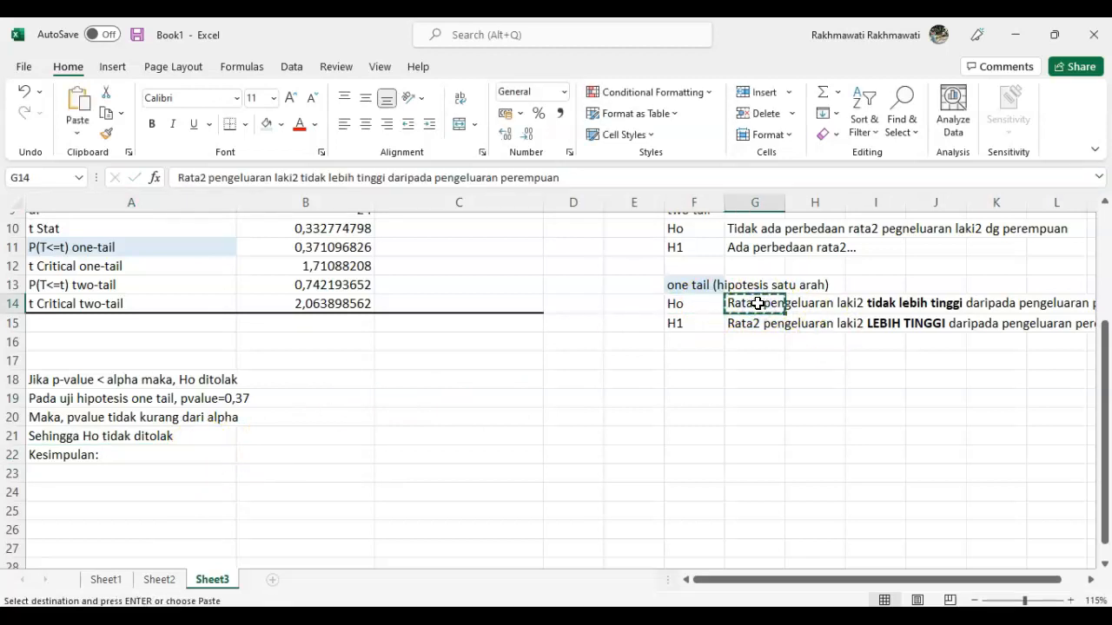
pyautogui.click(141, 474)
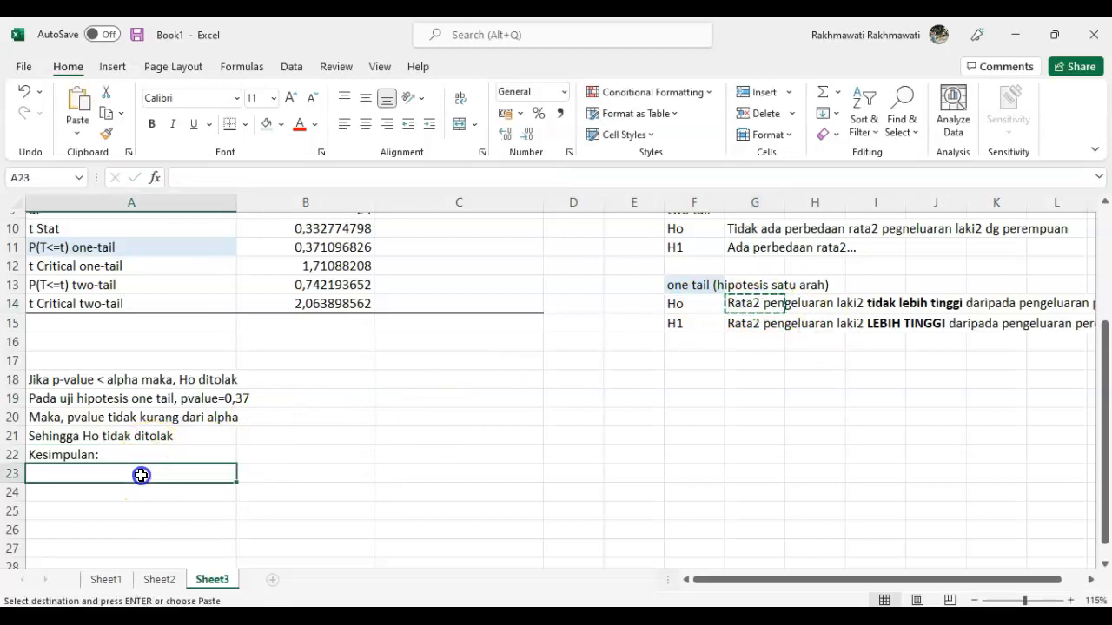
pyautogui.hotkey('ctrl', 'v')
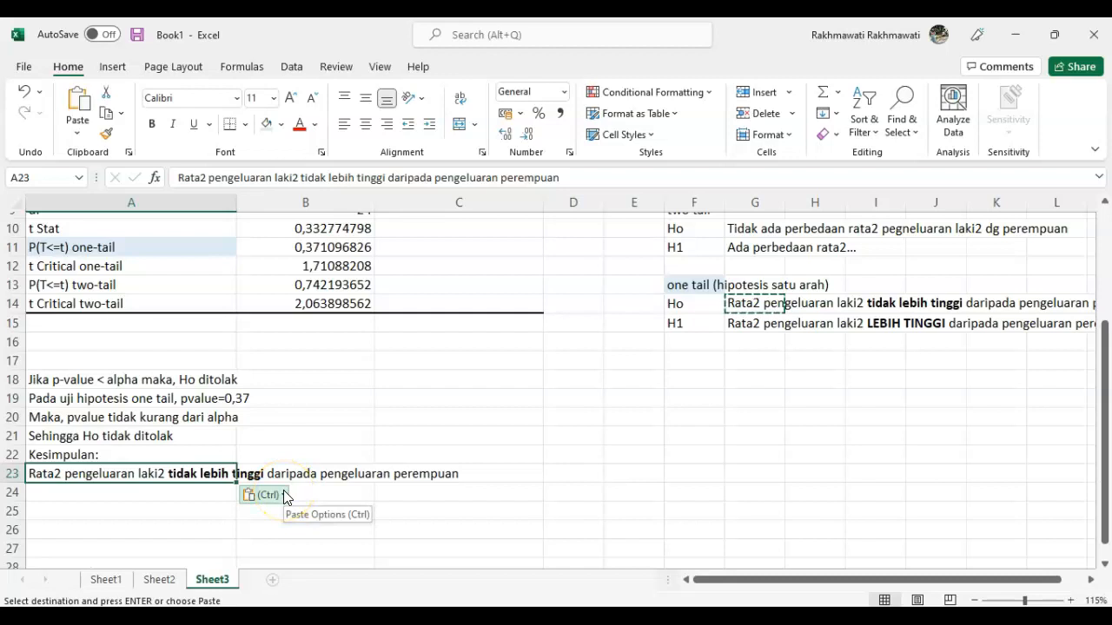
pyautogui.click(344, 475)
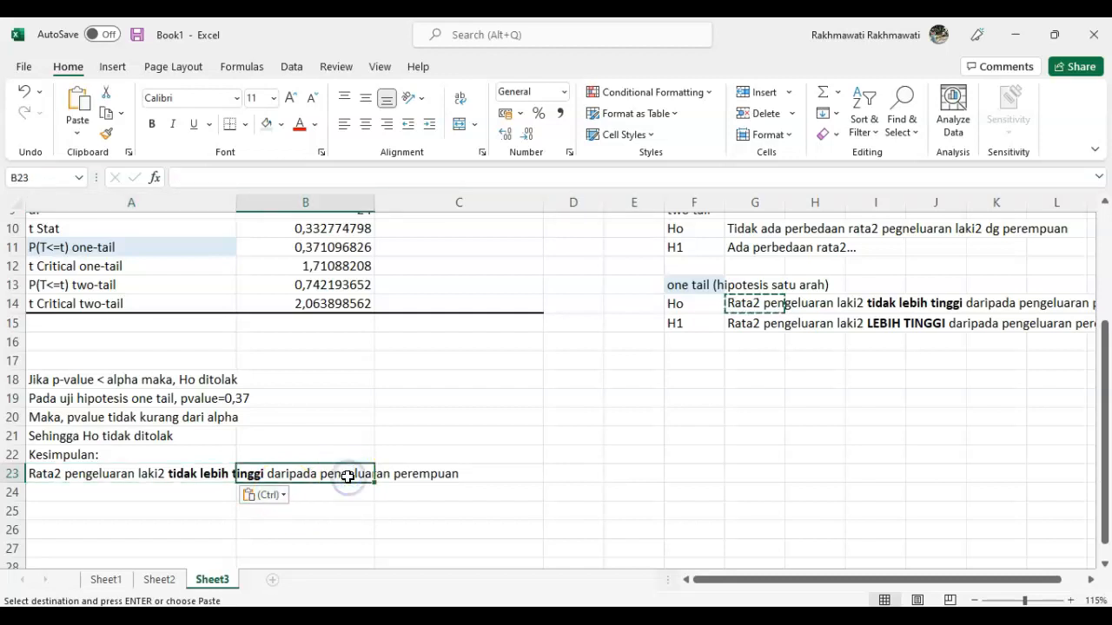
# Compare the male and female means in row 4 with the one-tail decision in A21, and check the two-tail p-value in B13
pyautogui.scroll(3, 347, 477)
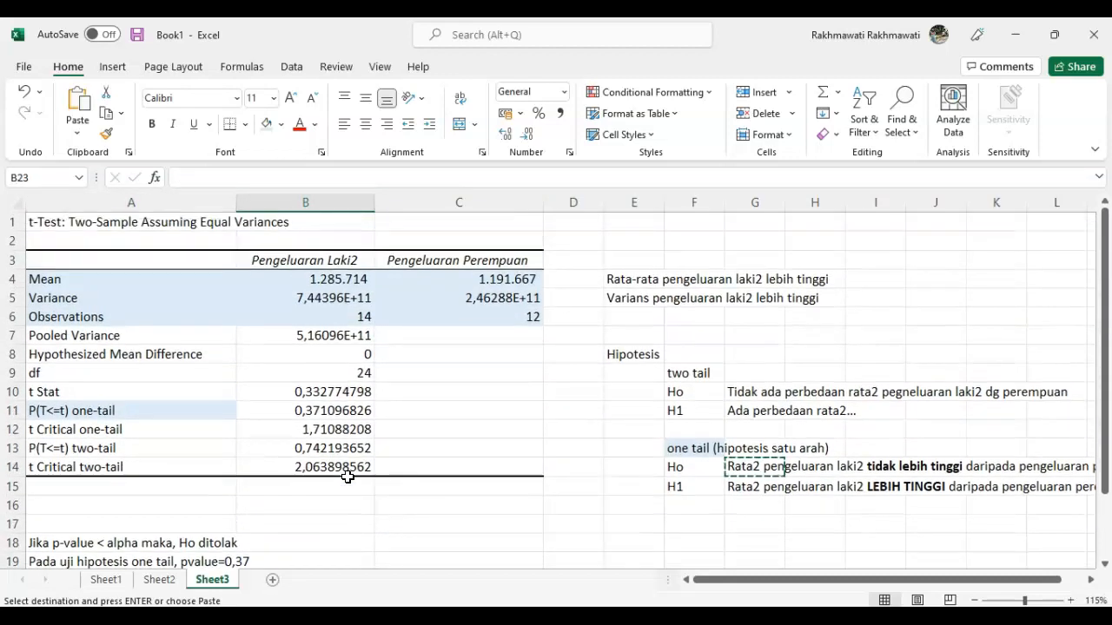
pyautogui.click(319, 276)
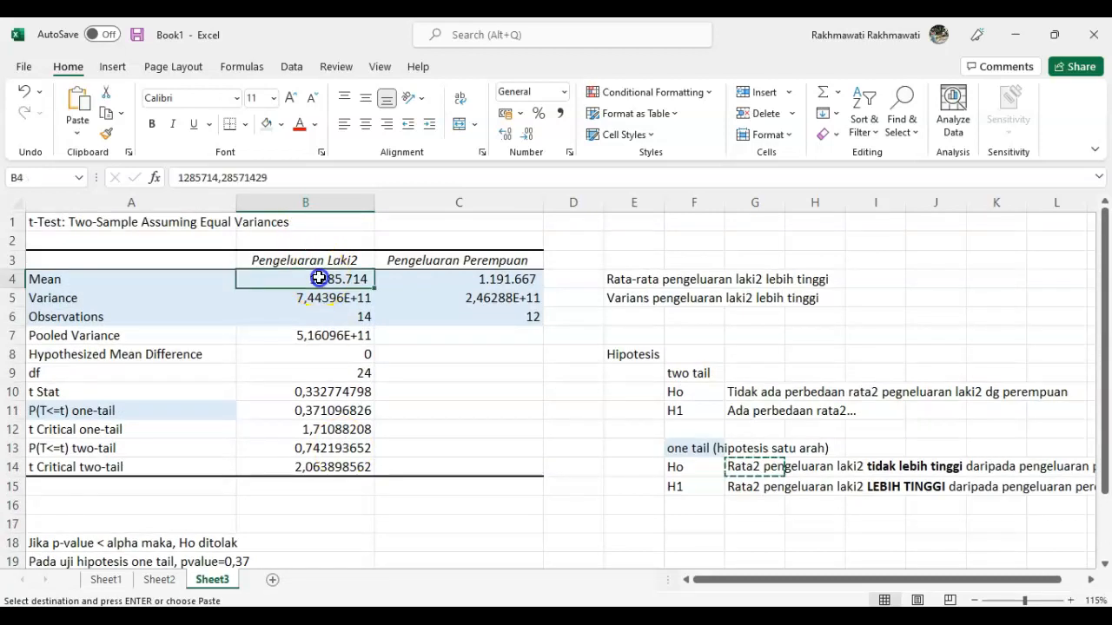
pyautogui.click(441, 282)
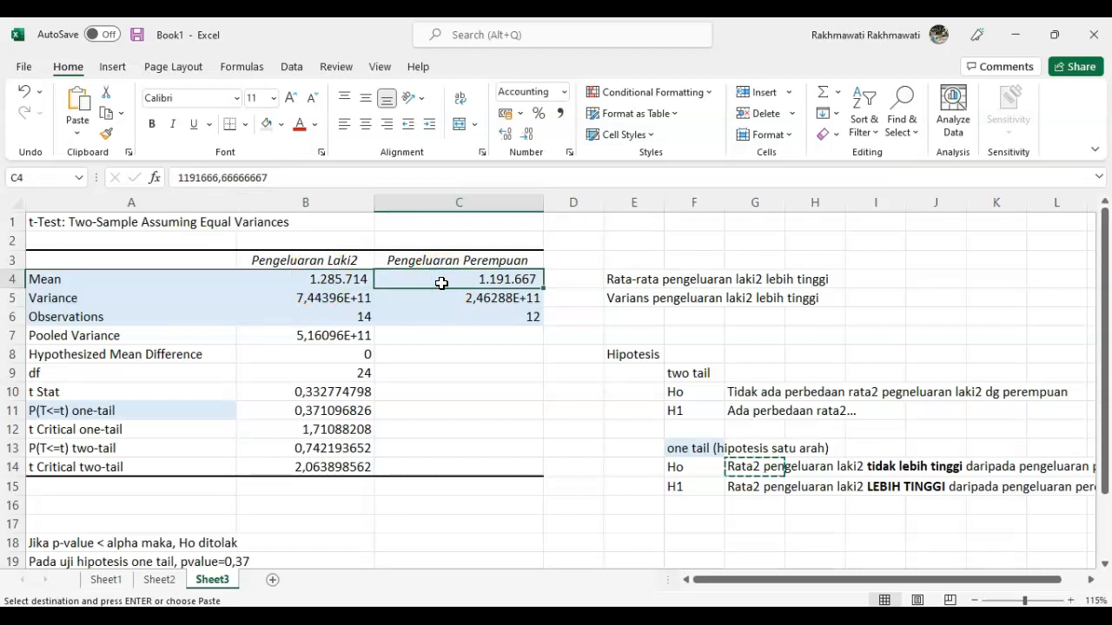
pyautogui.click(427, 292)
pyautogui.click(326, 281)
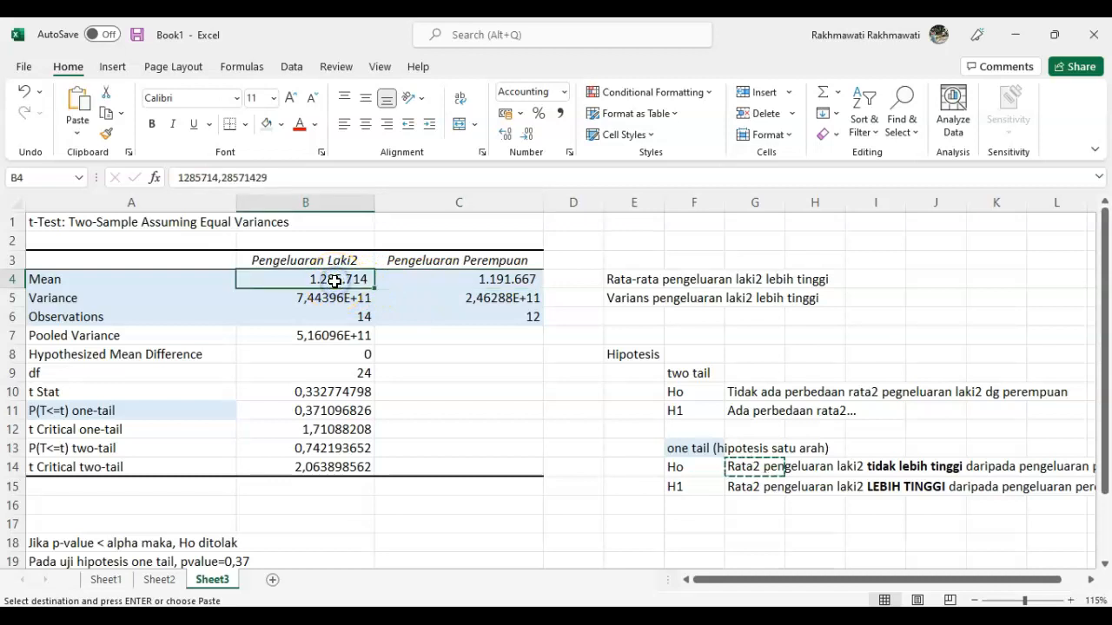
pyautogui.scroll(-1, 202, 508)
pyautogui.scroll(-1, 203, 509)
pyautogui.click(201, 511)
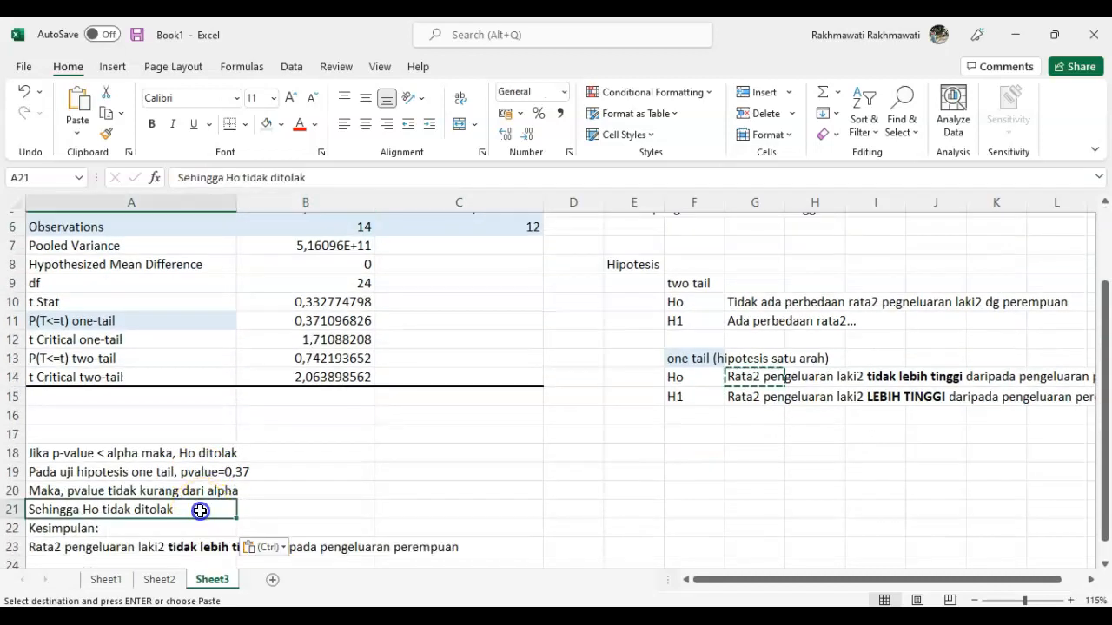
pyautogui.scroll(-1, 199, 514)
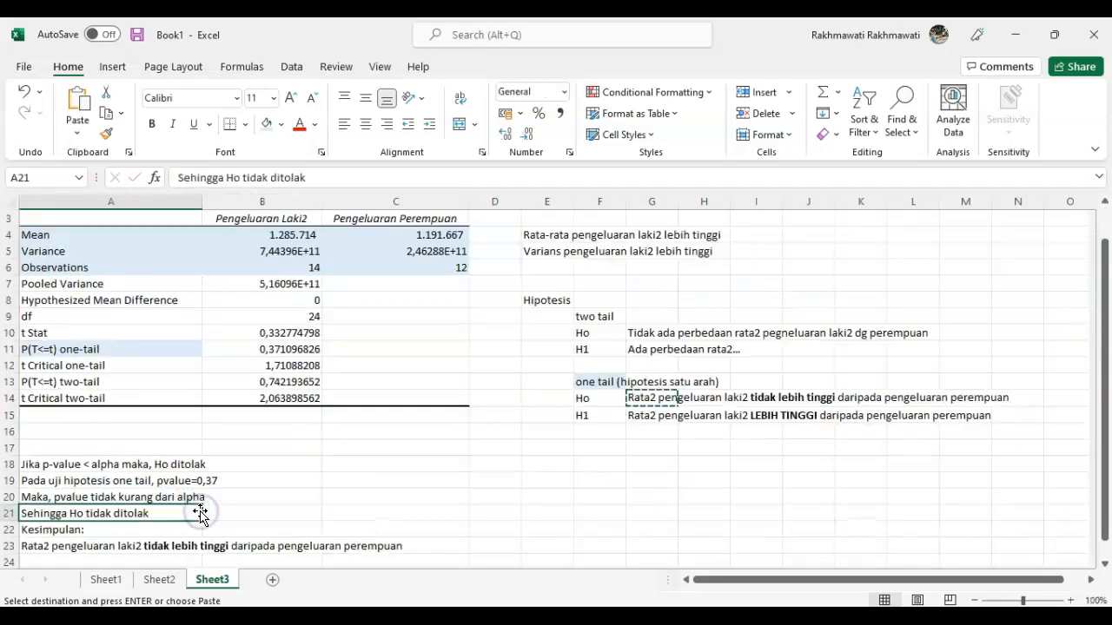
pyautogui.click(126, 385)
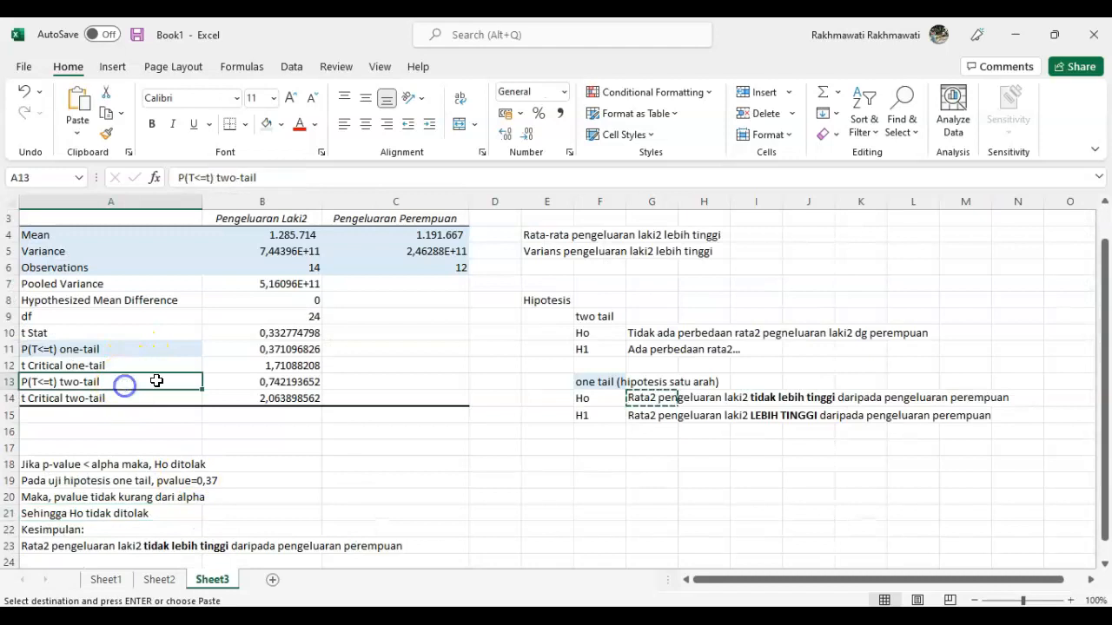
pyautogui.click(250, 383)
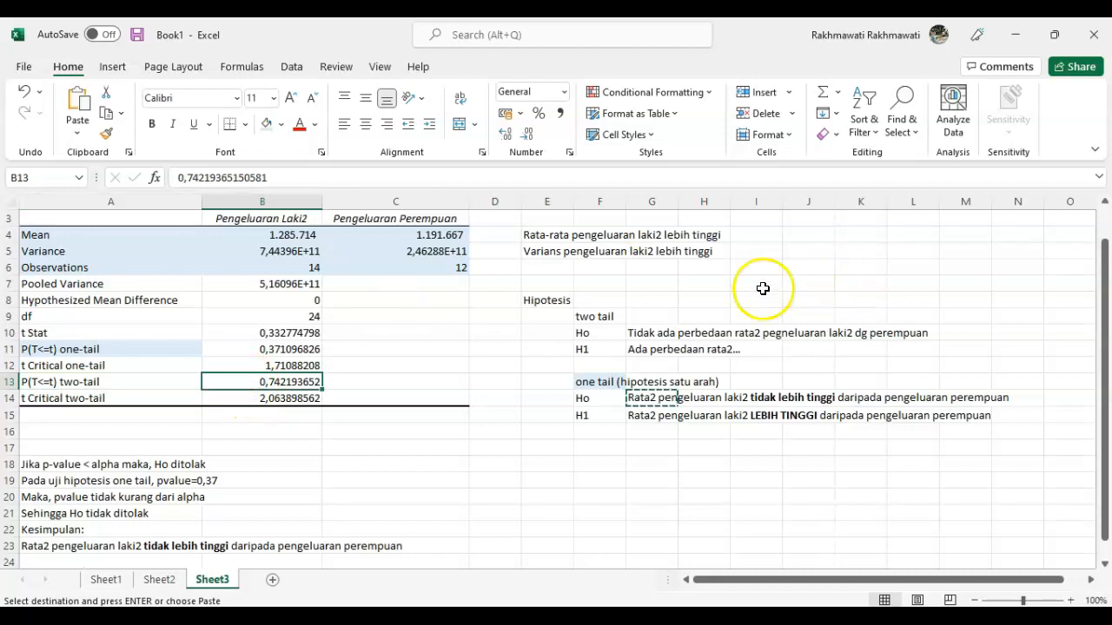
# Check the two-tail null hypothesis in row 10 against the hypothesized mean difference in B8
pyautogui.click(677, 333)
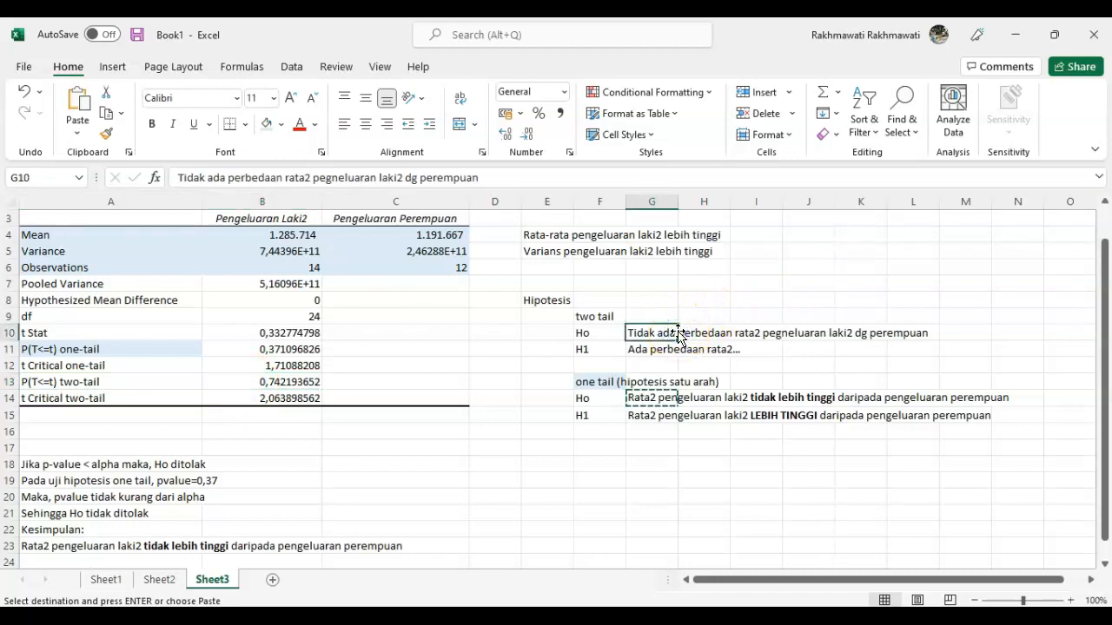
pyautogui.click(377, 329)
pyautogui.scroll(-1, 377, 329)
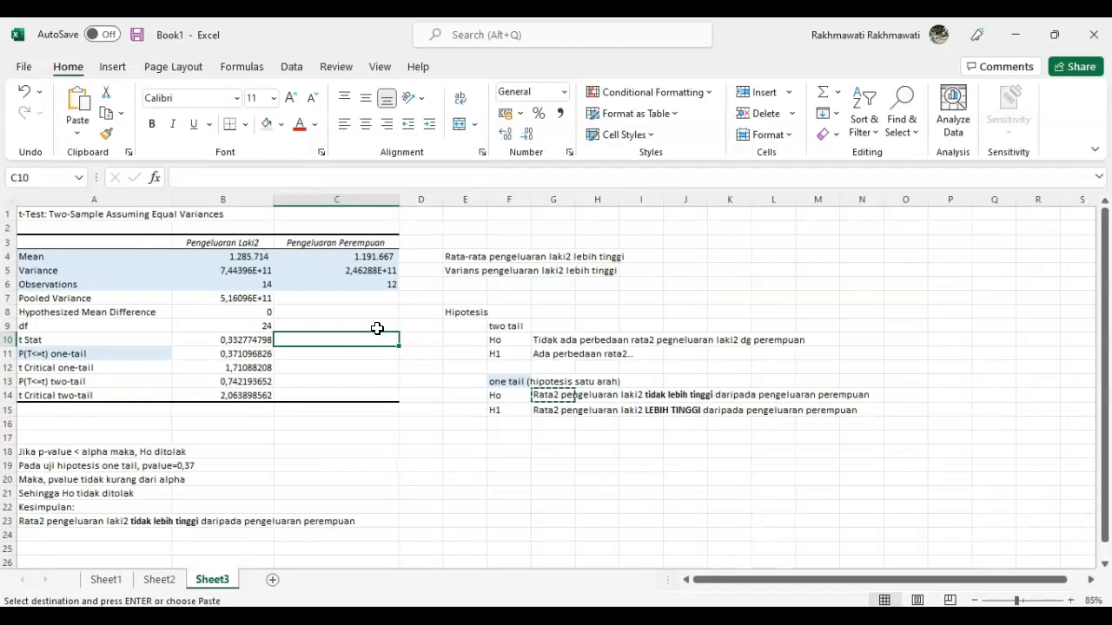
pyautogui.click(308, 394)
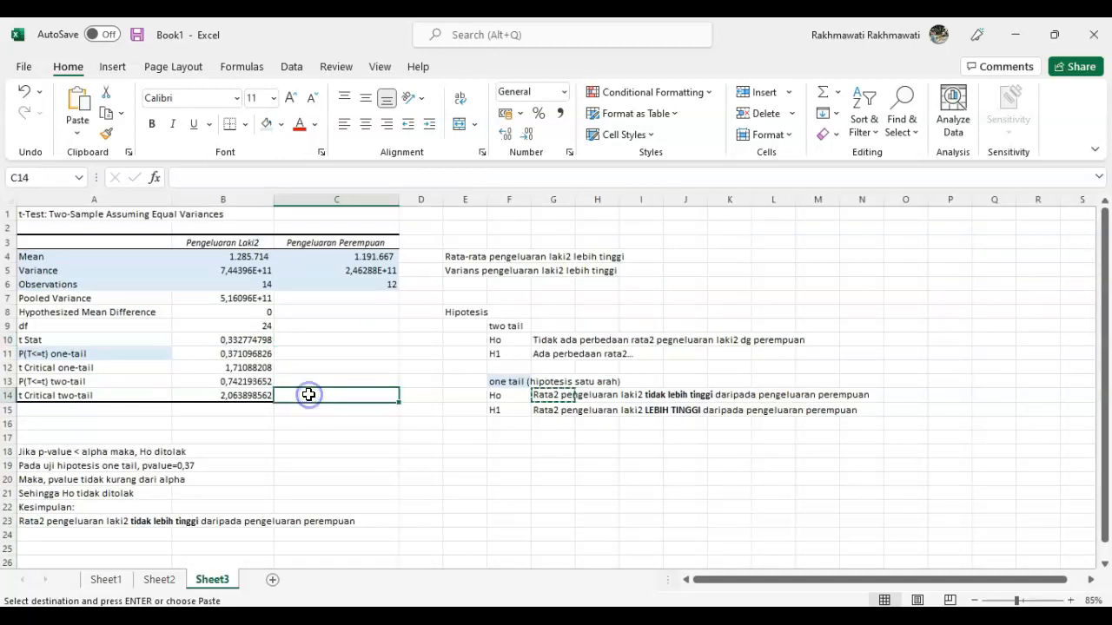
pyautogui.click(199, 315)
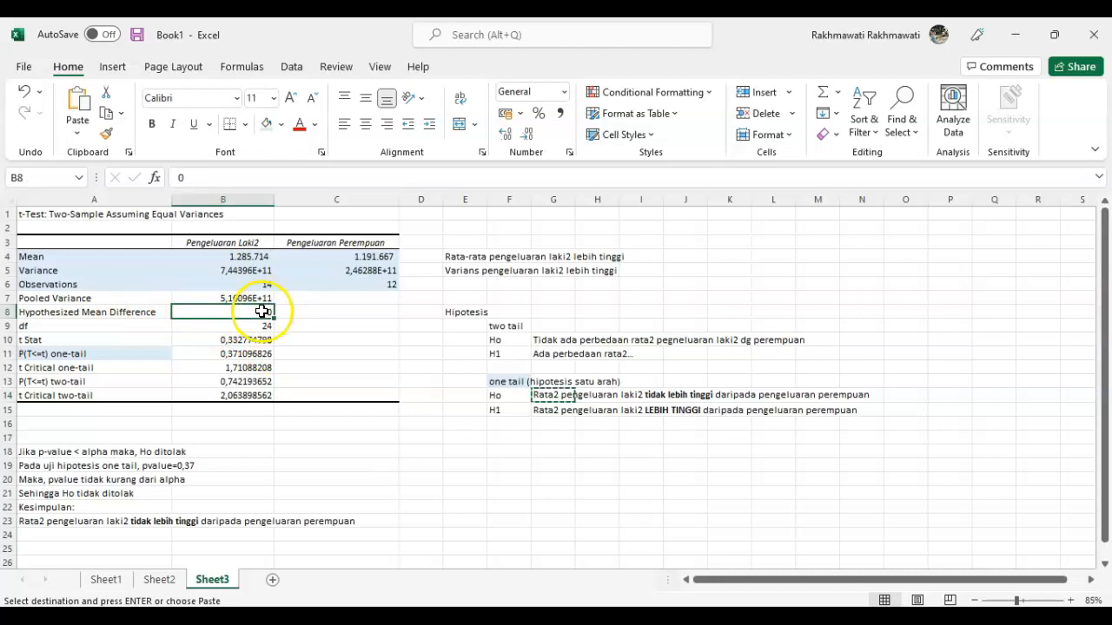
pyautogui.click(590, 339)
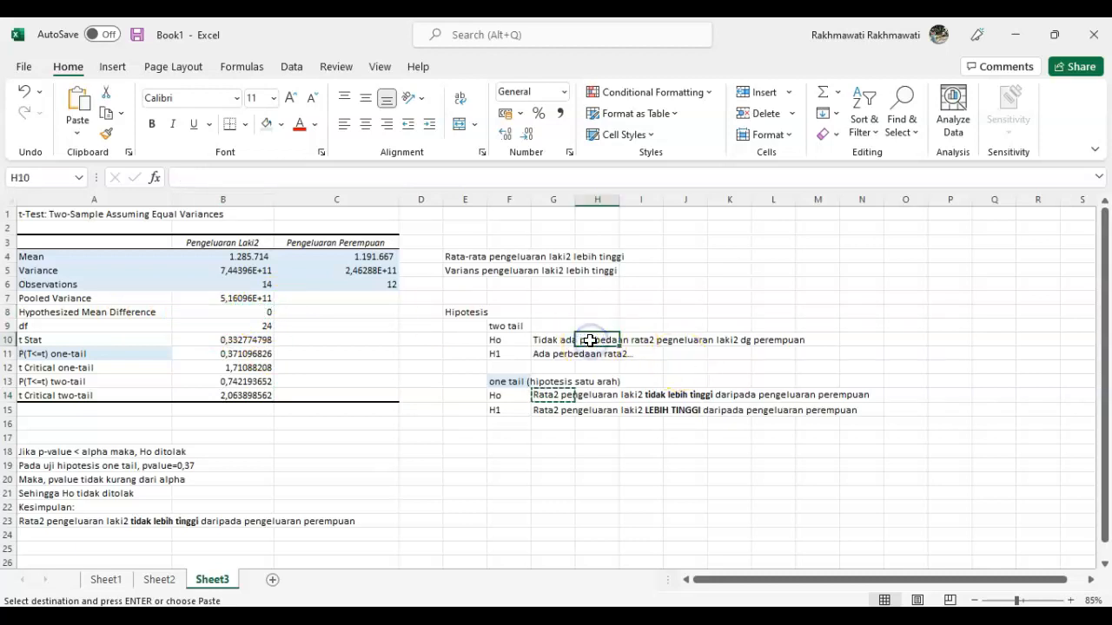
# Write the question "Apakah pengeluaran laki-laki lebih tinggi sebesar 100.000 dibandingkan perempuan" in M3
pyautogui.click(809, 243)
pyautogui.write('Apakah')
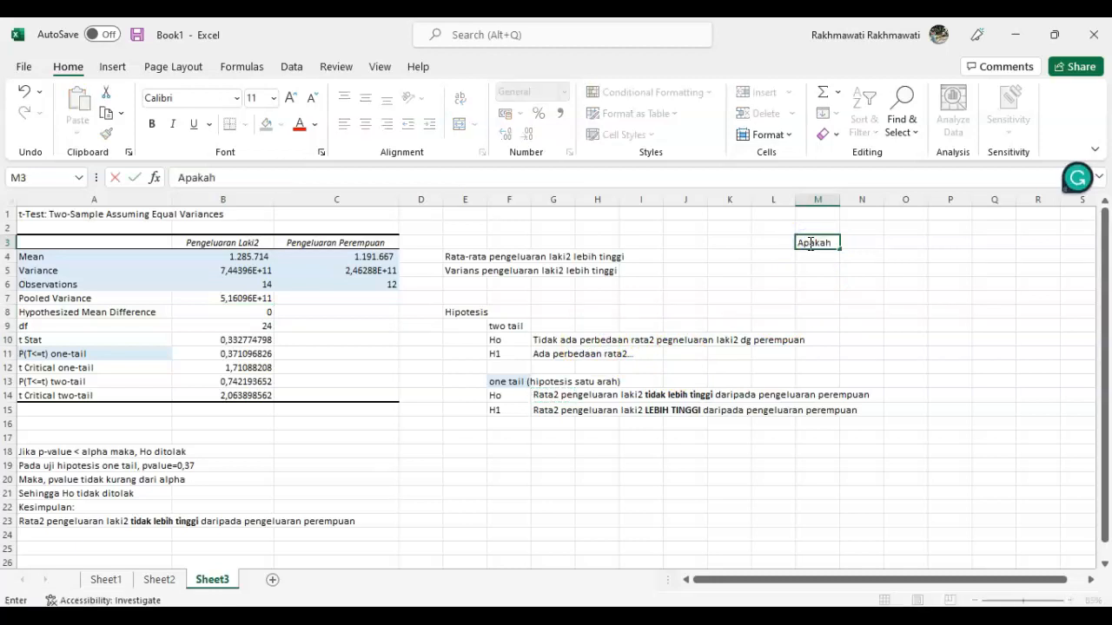
pyautogui.write(' pengeluaran laki')
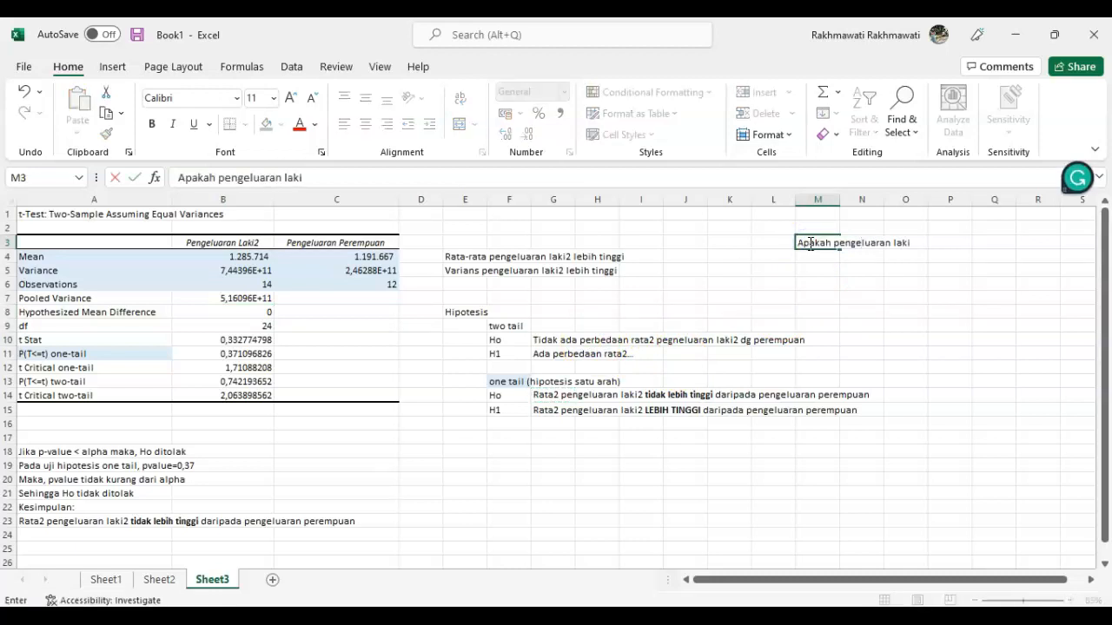
pyautogui.write('-laki lebih tinggi sebesar 100.000 diband')
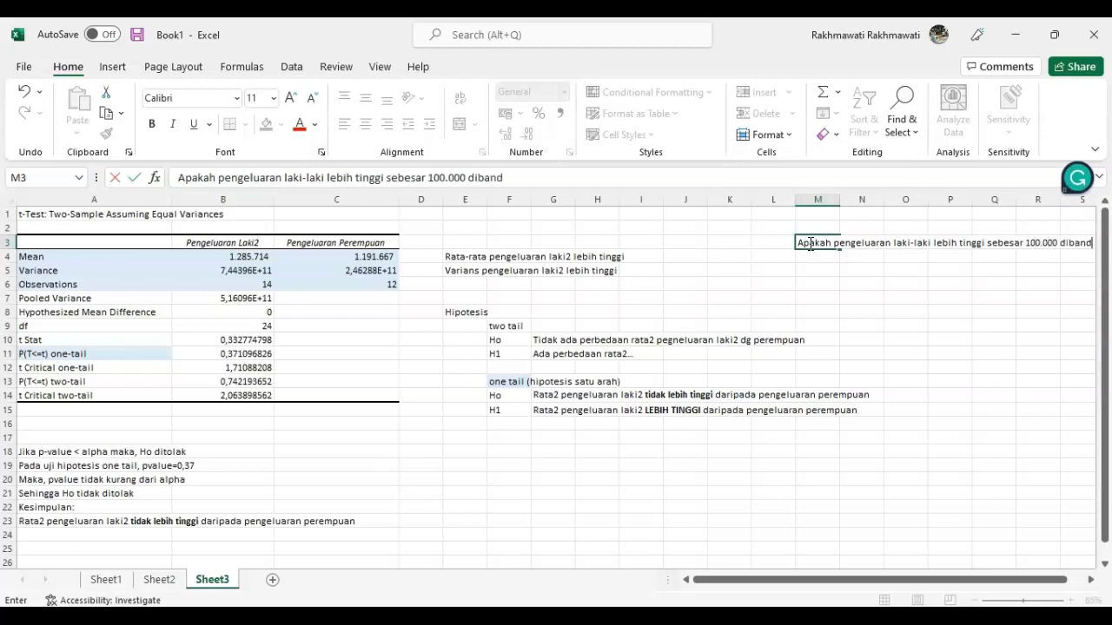
pyautogui.write('ingkan perempuan')
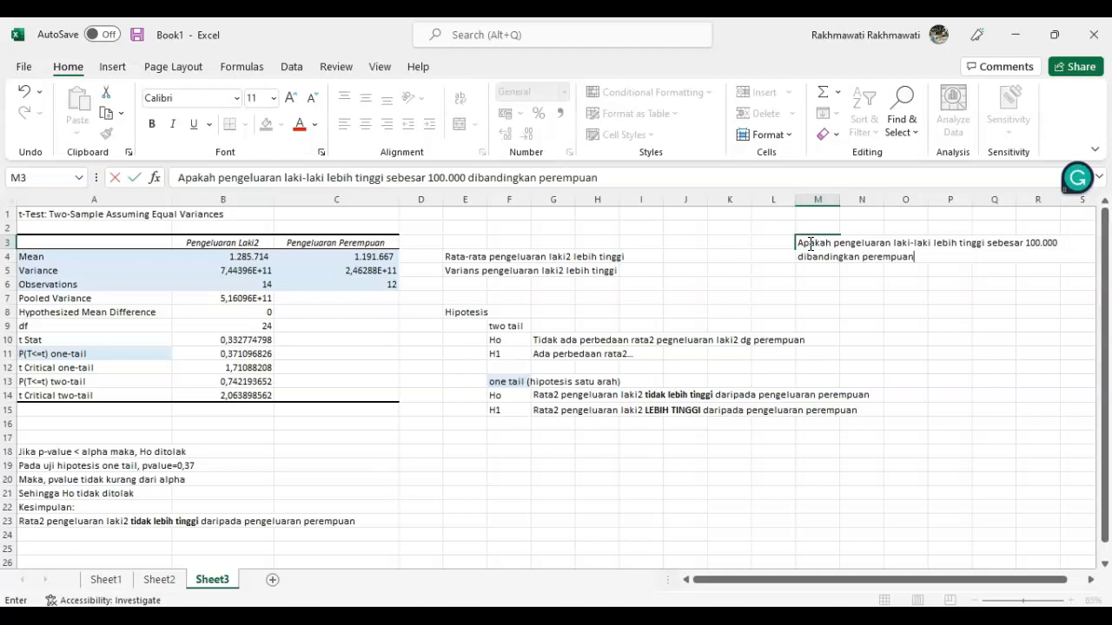
pyautogui.press('Return')
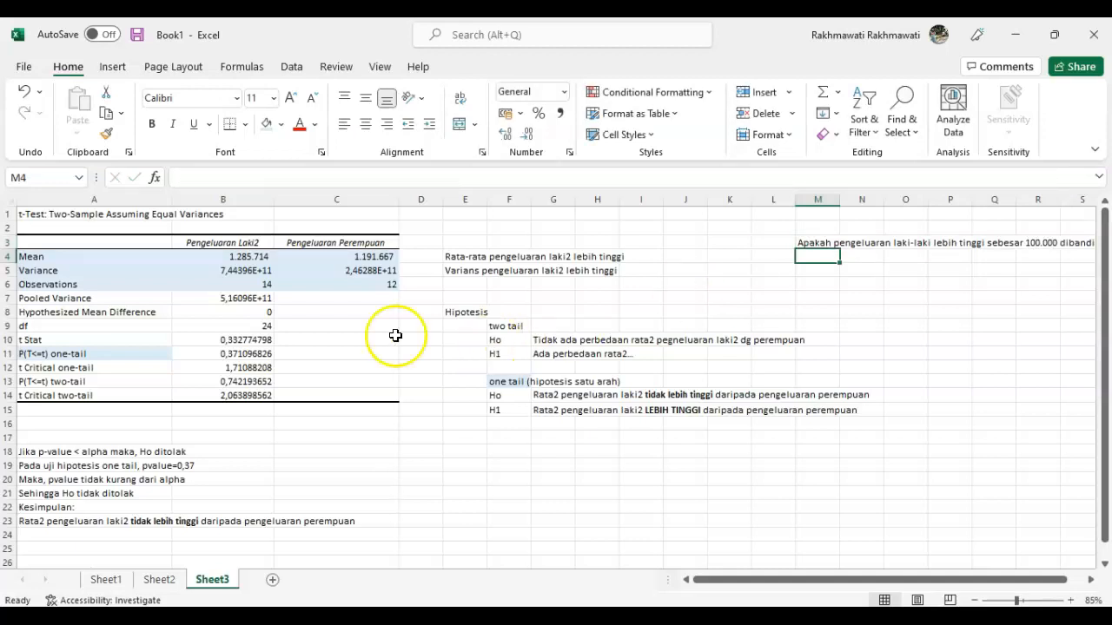
# Write "Hypothesized Mean Dif = 100.000" in M4, below the example question
pyautogui.click(213, 325)
pyautogui.click(809, 260)
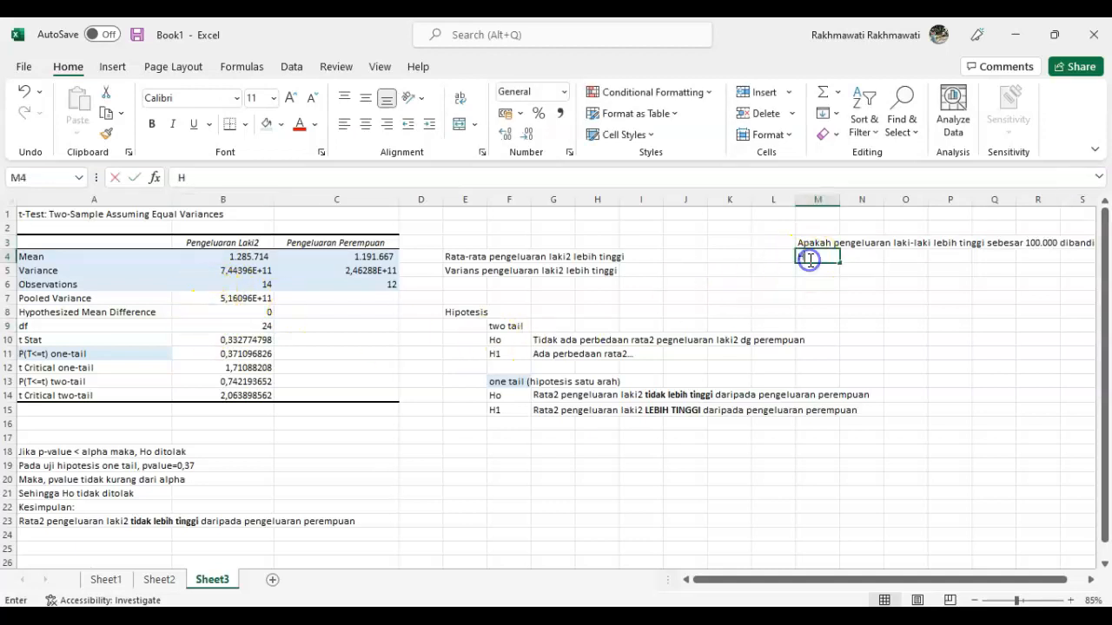
pyautogui.write('Hypo')
pyautogui.write('the')
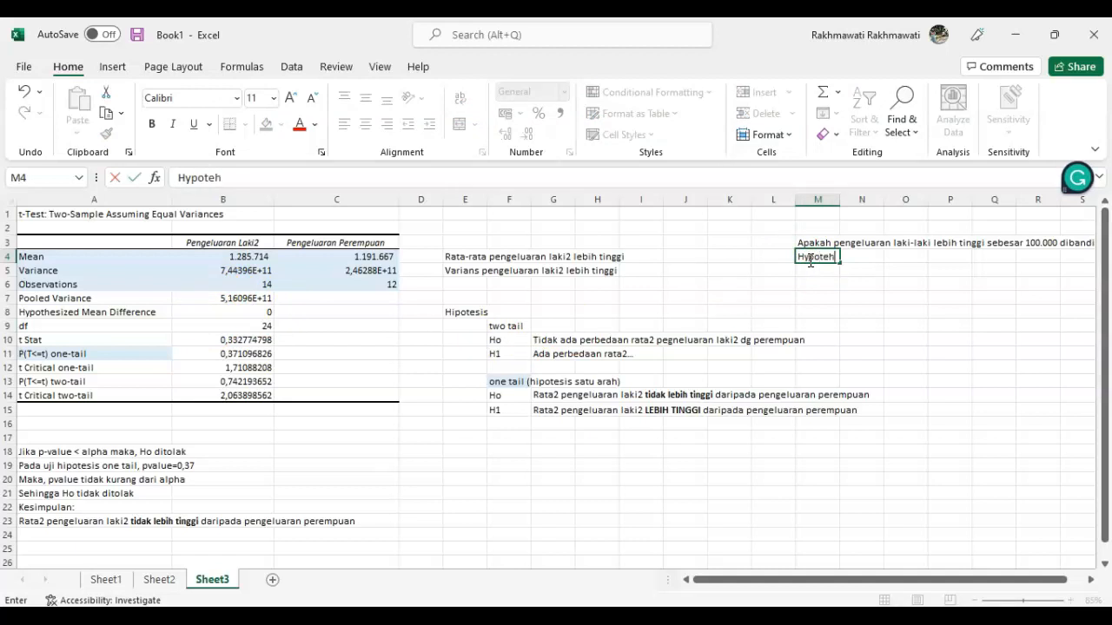
pyautogui.write('sized Mean Dif = 100.000')
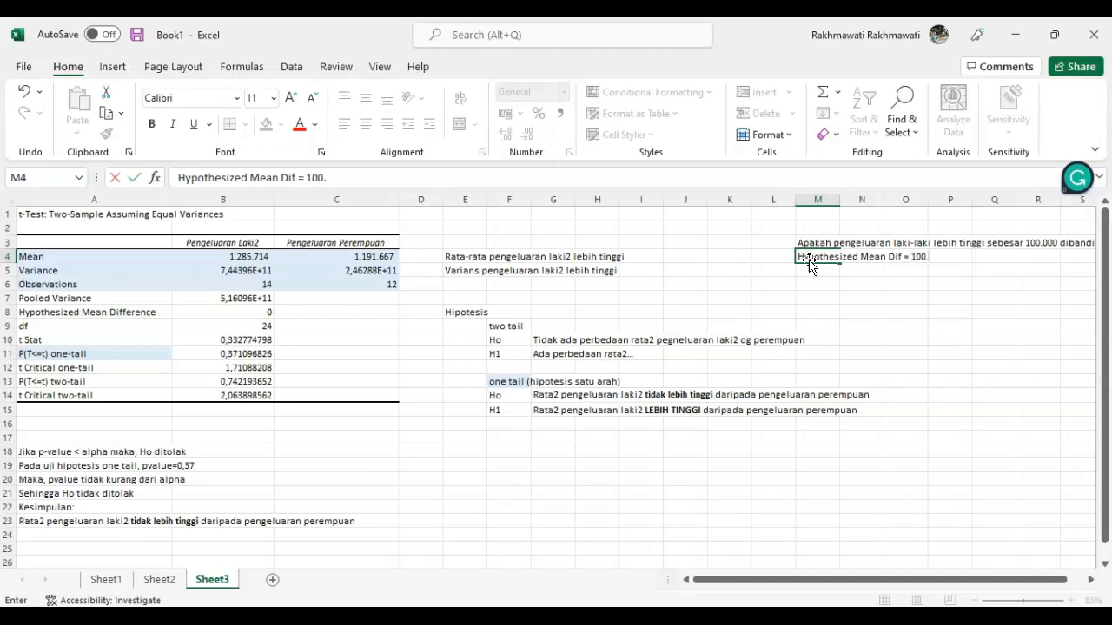
pyautogui.press('Return')
# Compare B8 and the two-tail and one-tail null hypotheses with the example question in M3 and its mean difference in M4
pyautogui.click(247, 317)
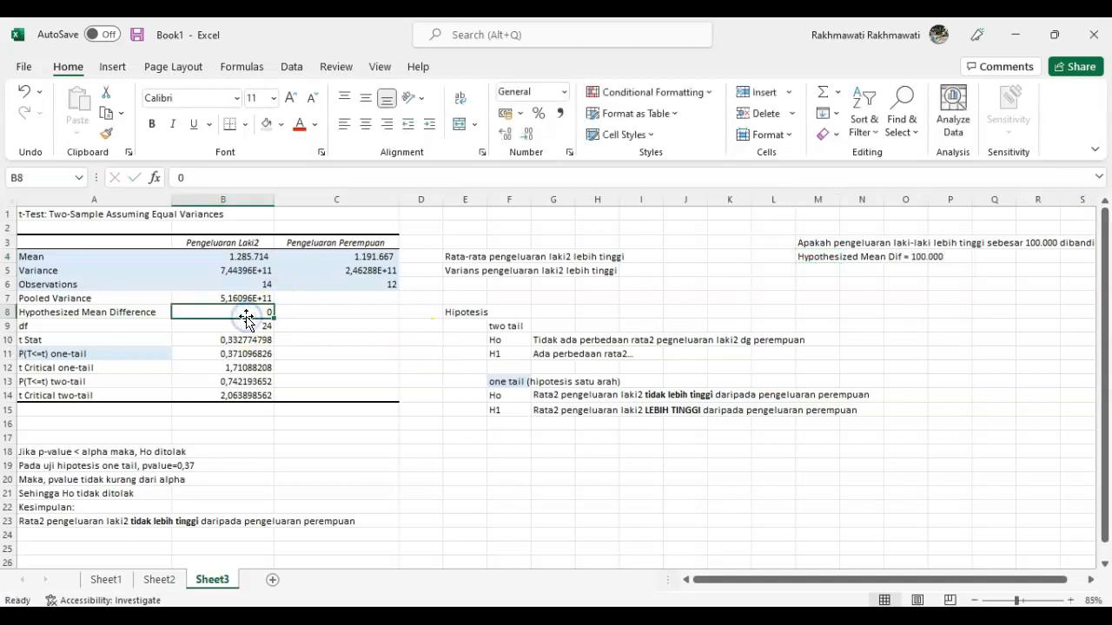
pyautogui.click(600, 343)
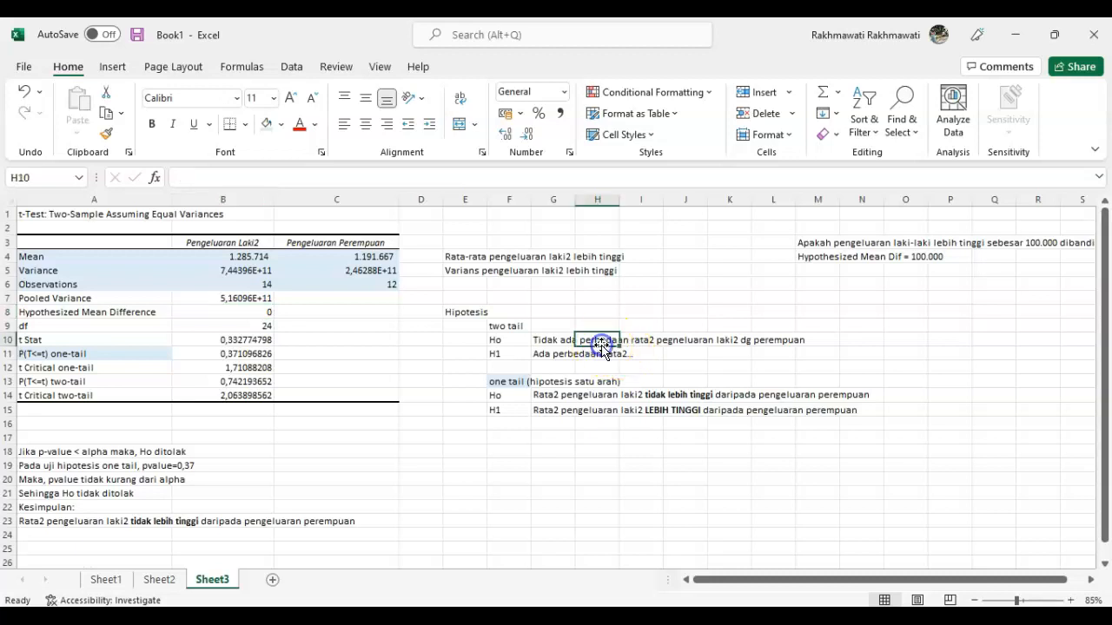
pyautogui.click(580, 396)
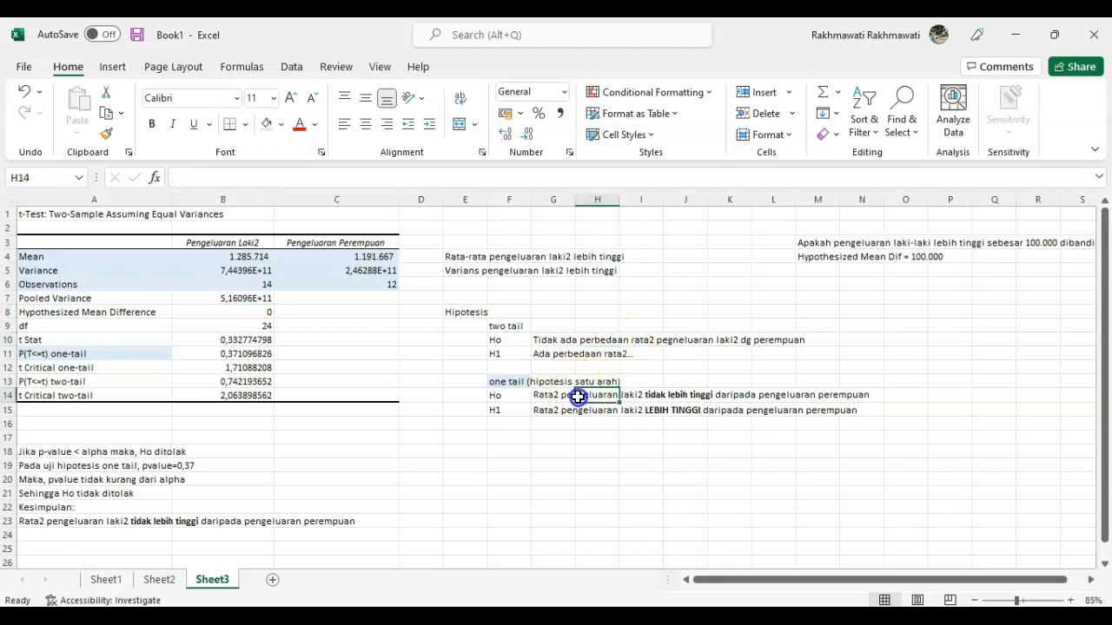
pyautogui.click(668, 399)
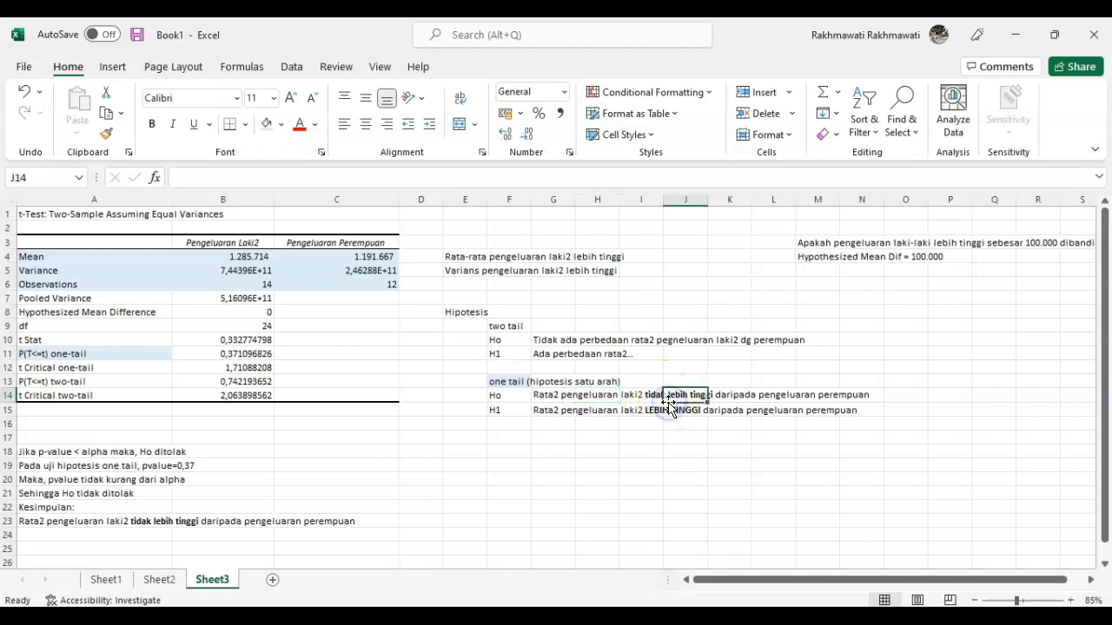
pyautogui.keyDown('ctrl'); pyautogui.scroll(3, 900, 330); pyautogui.keyUp('ctrl')
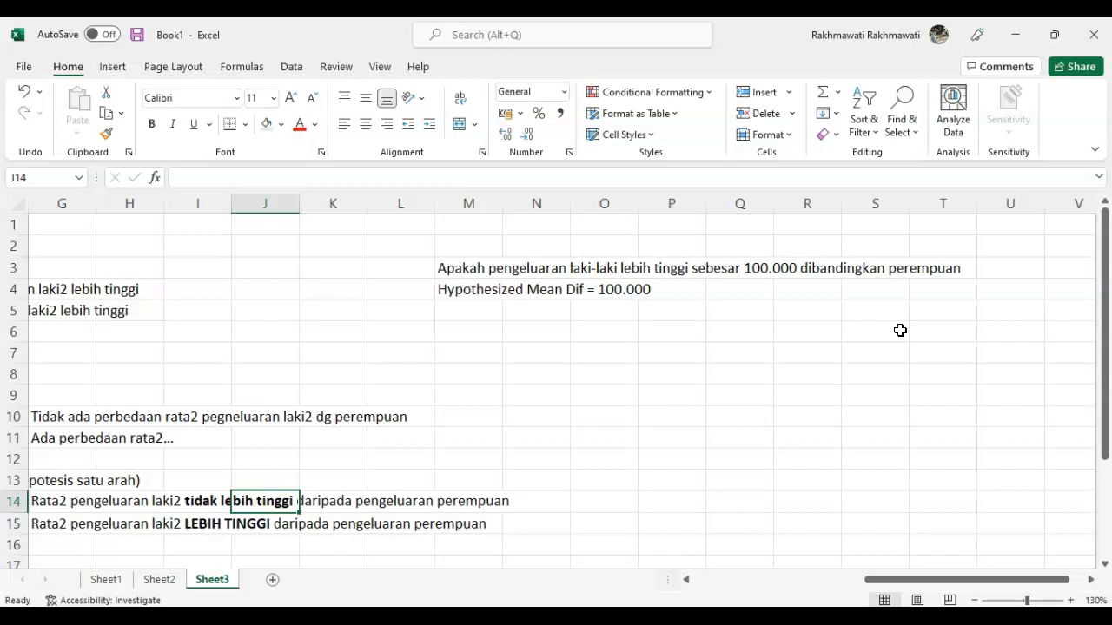
pyautogui.click(765, 267)
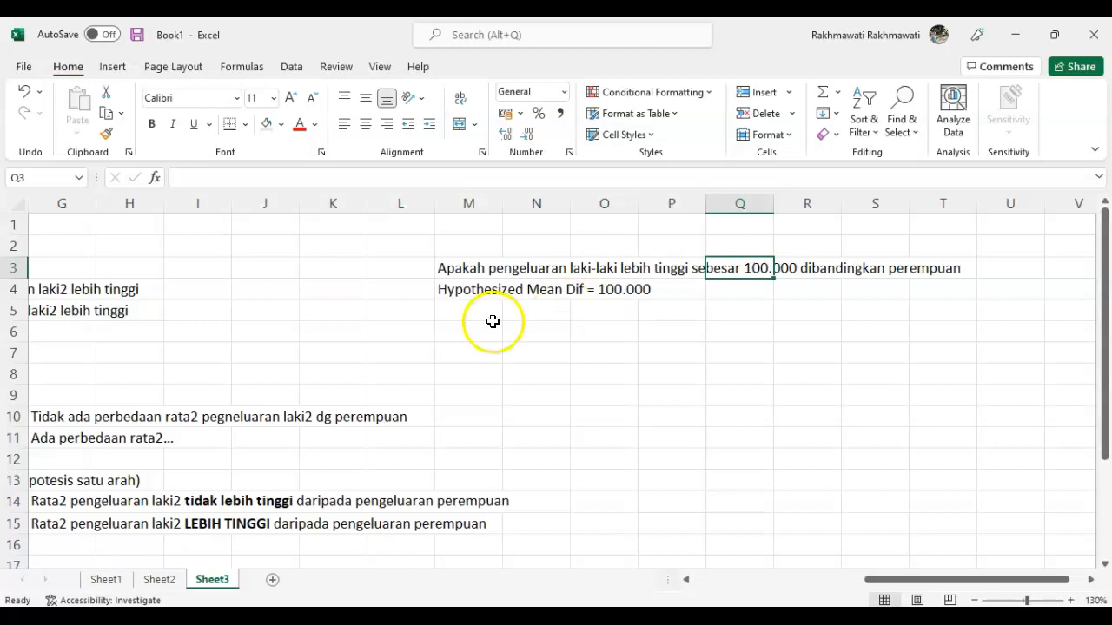
pyautogui.click(482, 290)
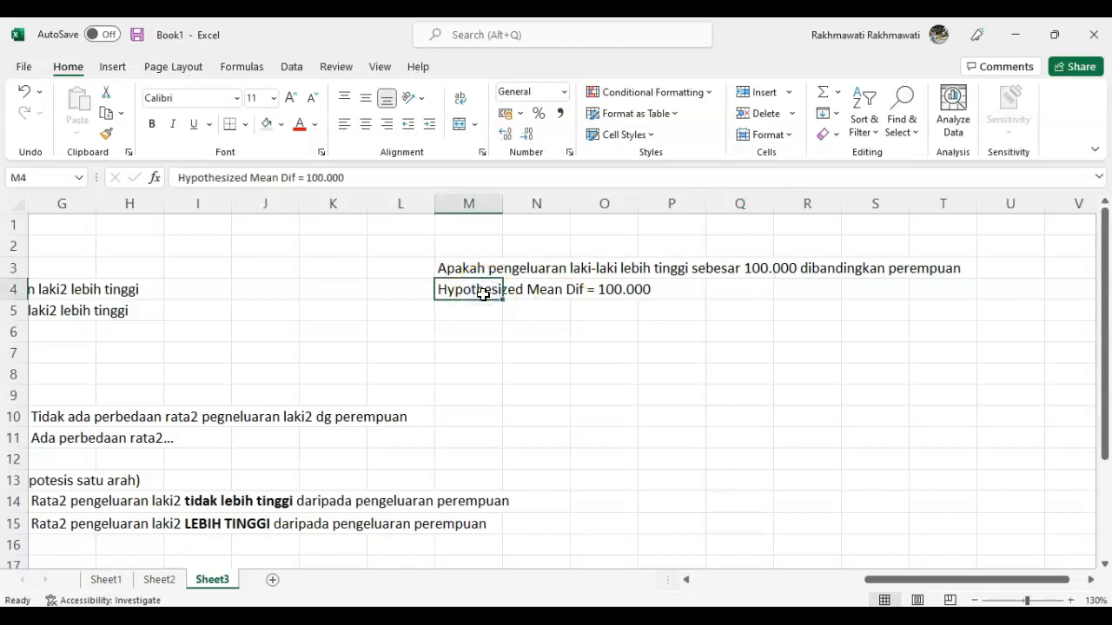
pyautogui.click(610, 289)
pyautogui.click(744, 271)
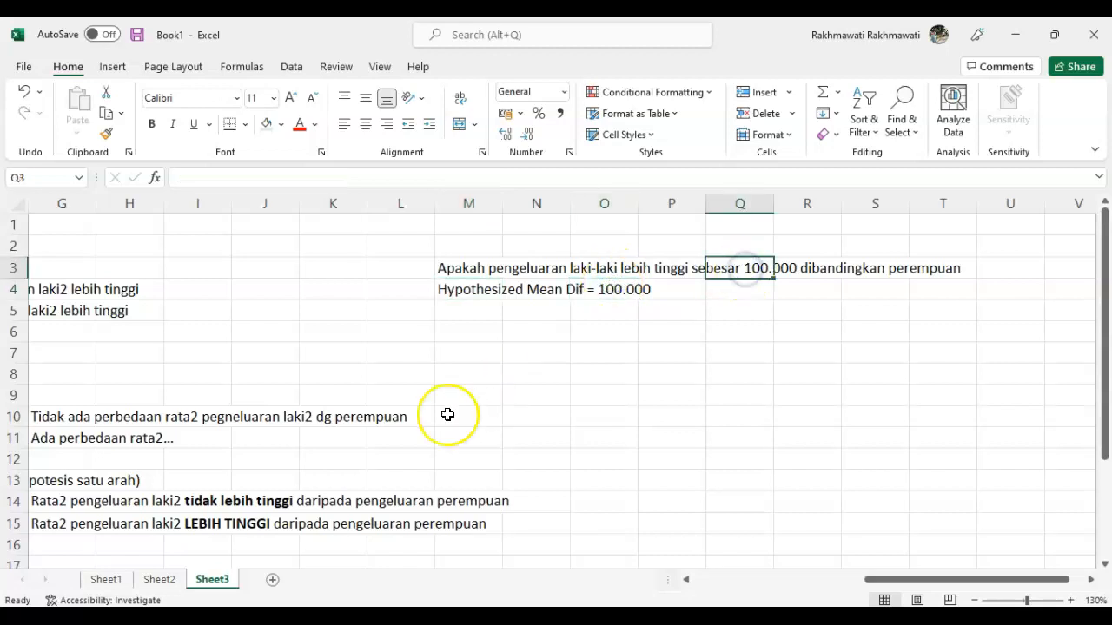
# Review the two-tail and one-tail hypotheses in rows 10 to 14 alongside the hypothesized mean difference in the t-test table
pyautogui.hscroll(-1, 448, 415)
pyautogui.click(291, 432)
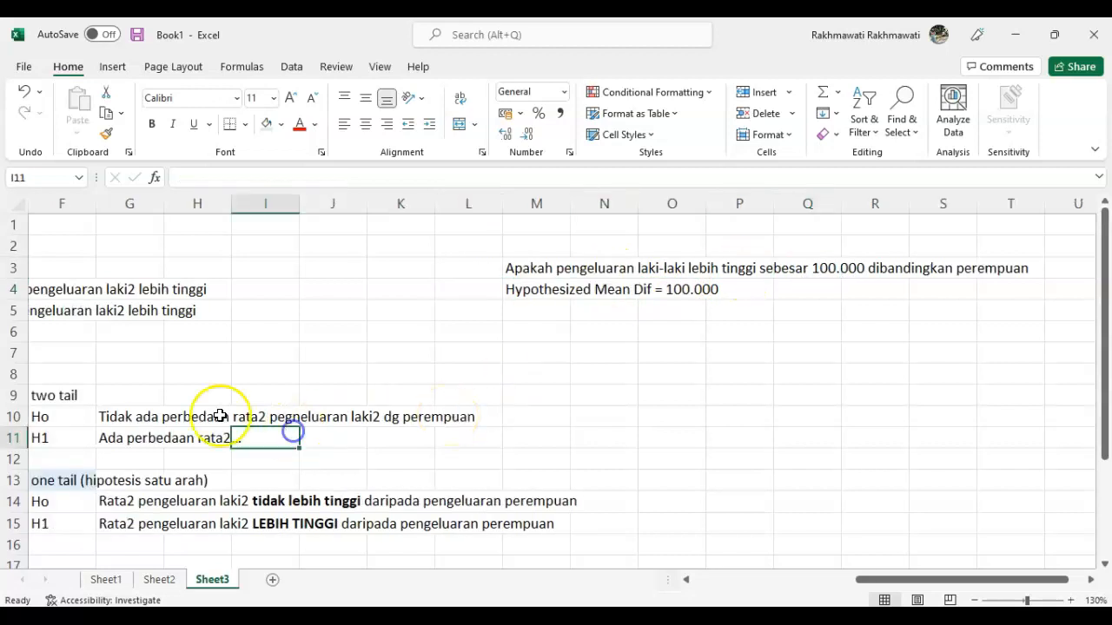
pyautogui.click(211, 416)
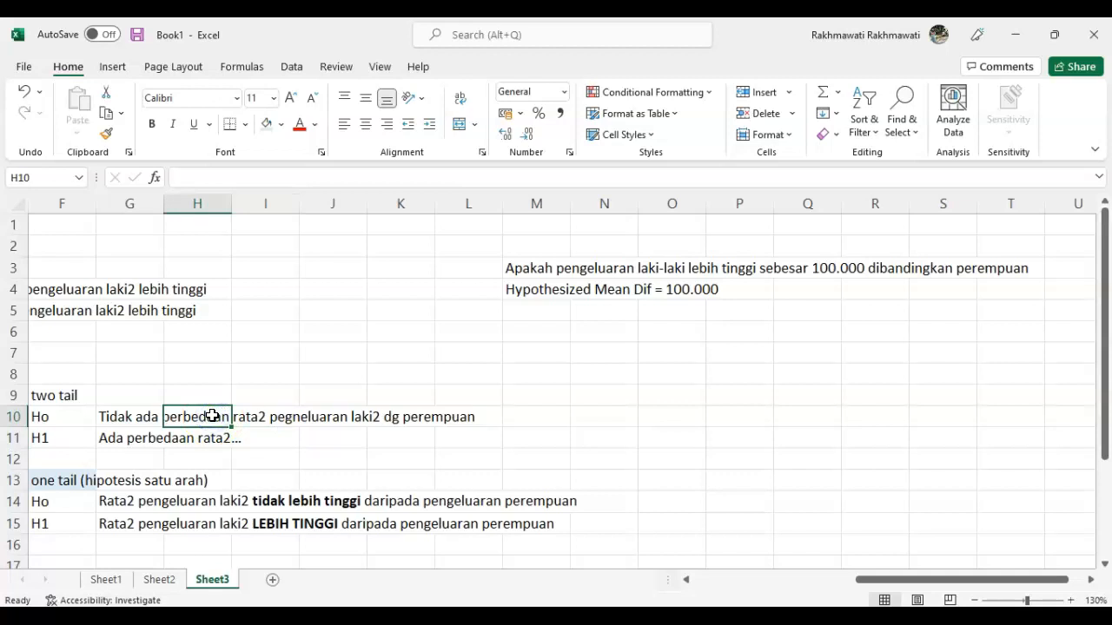
pyautogui.click(221, 504)
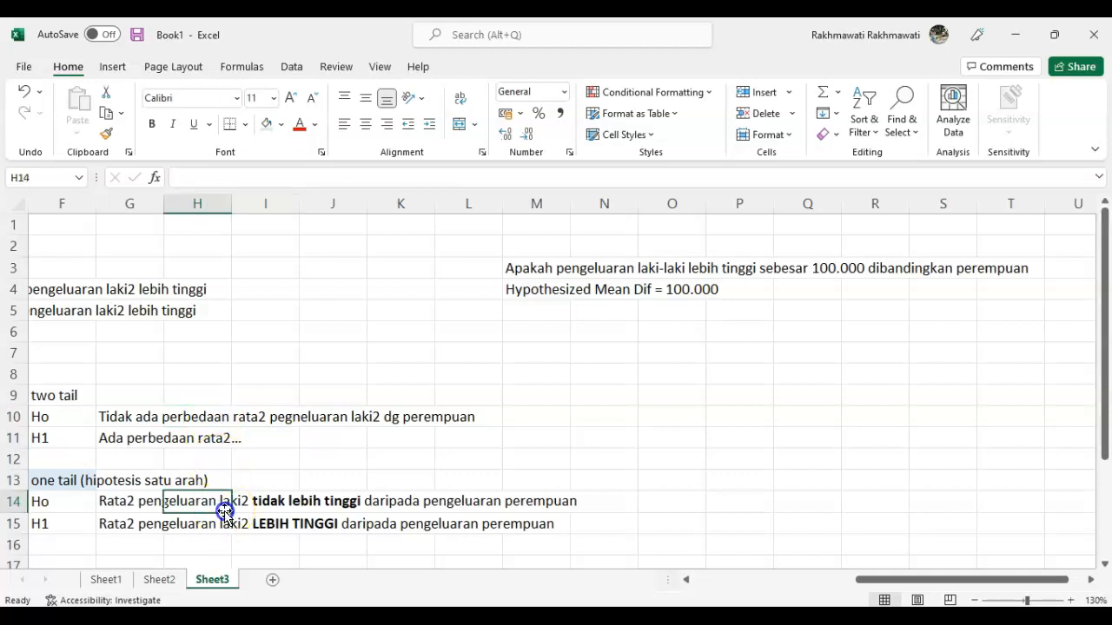
pyautogui.hscroll(-3, 226, 513)
pyautogui.click(381, 373)
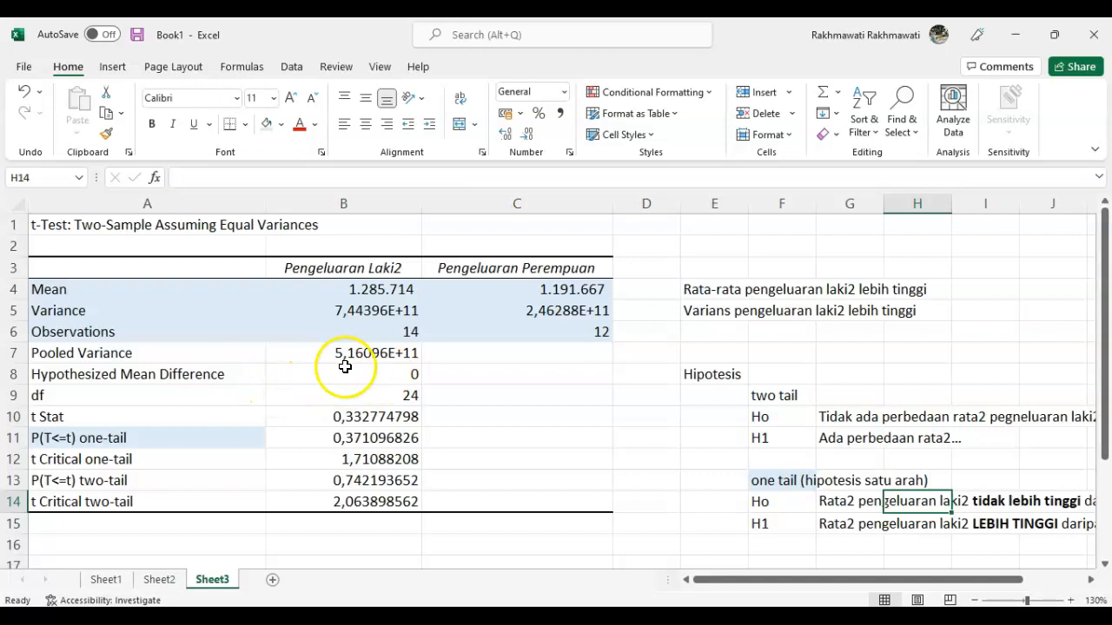
pyautogui.click(356, 372)
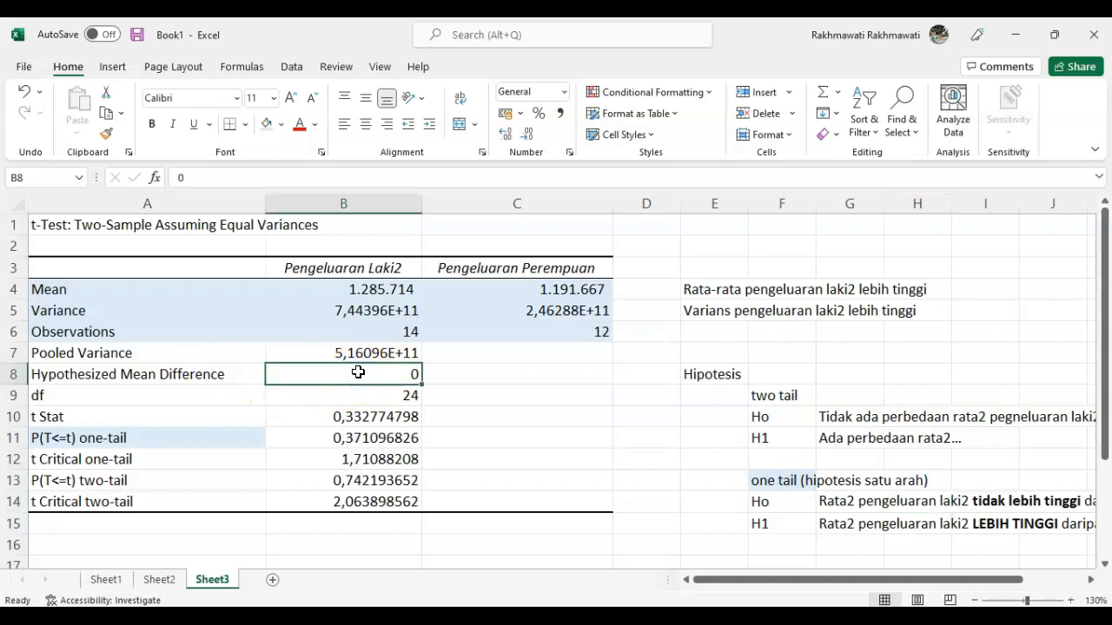
pyautogui.scroll(-1, 447, 389)
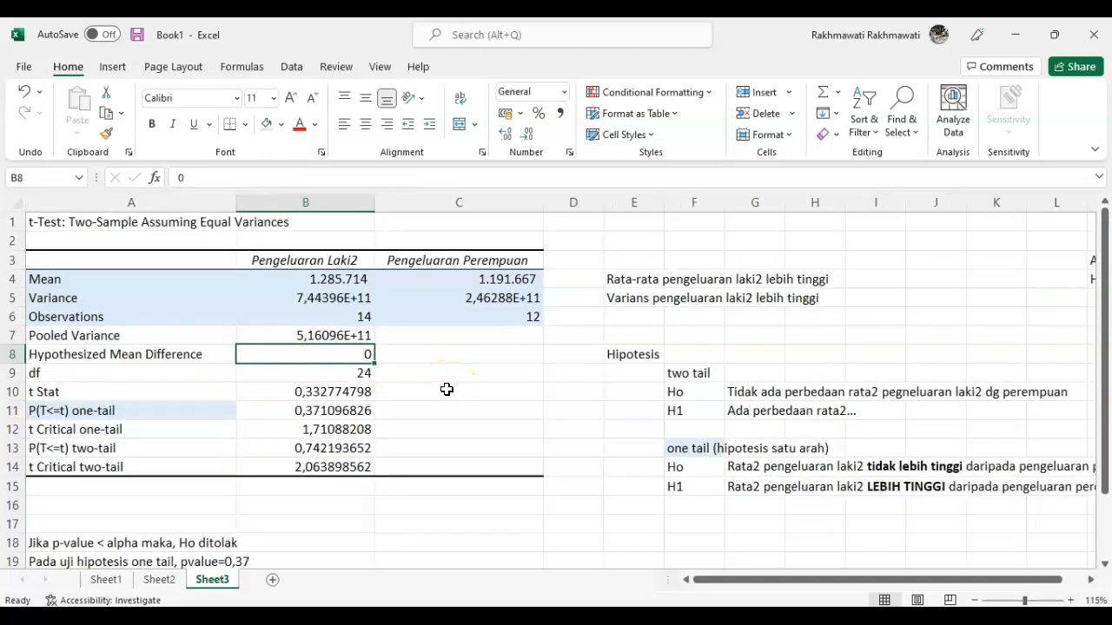
pyautogui.scroll(-1, 446, 389)
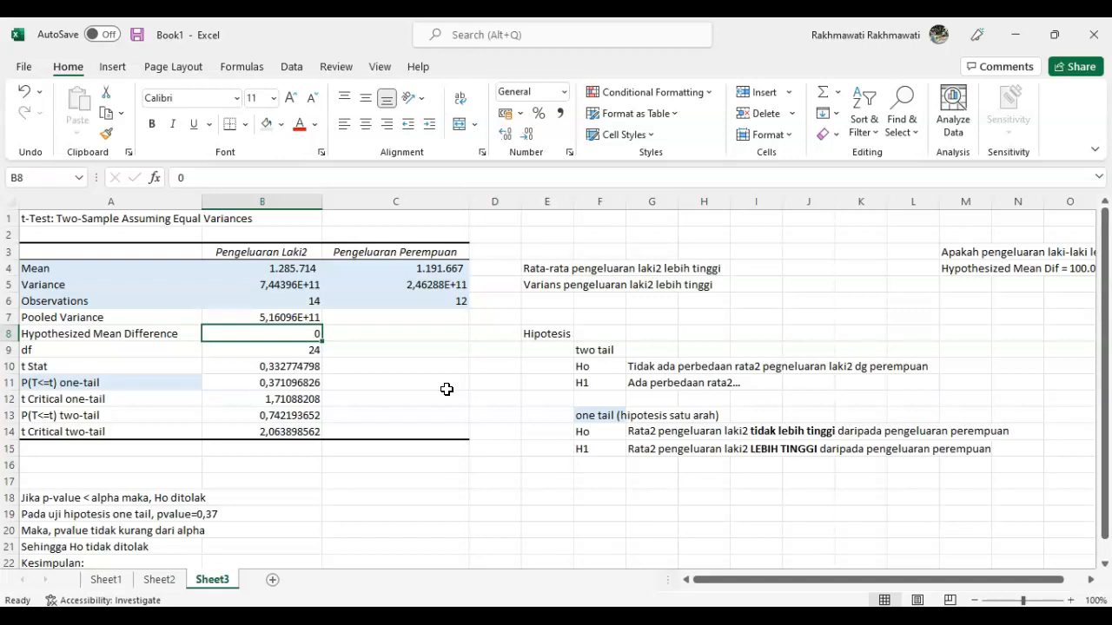
# Write the note "ASUMSI NORMALITAS --> uji apakah data pengeluaran laki2 terdistribusi normal?" in C1, beside the t-test title
pyautogui.click(40, 219)
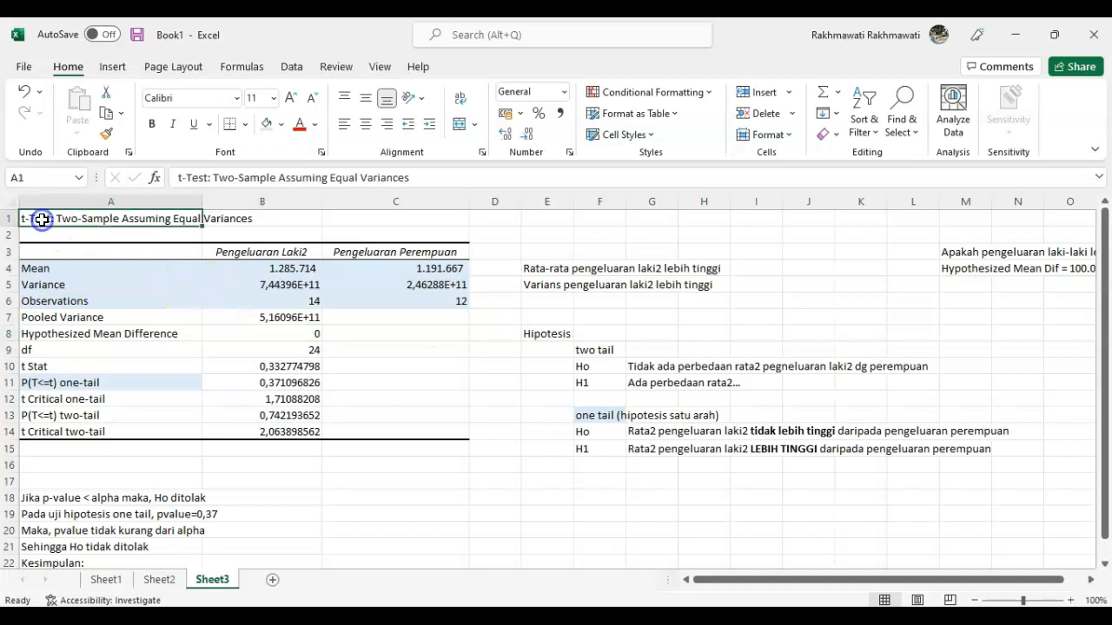
pyautogui.click(395, 227)
pyautogui.write('ASUMSI NORMALITAS --> uji a')
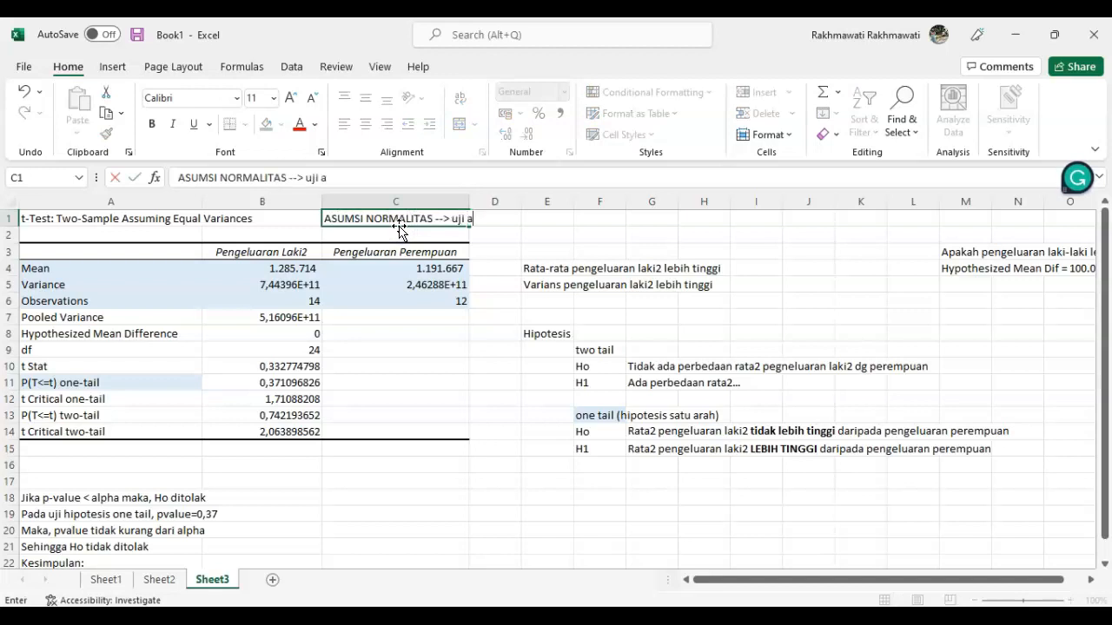
pyautogui.write('pakah data p')
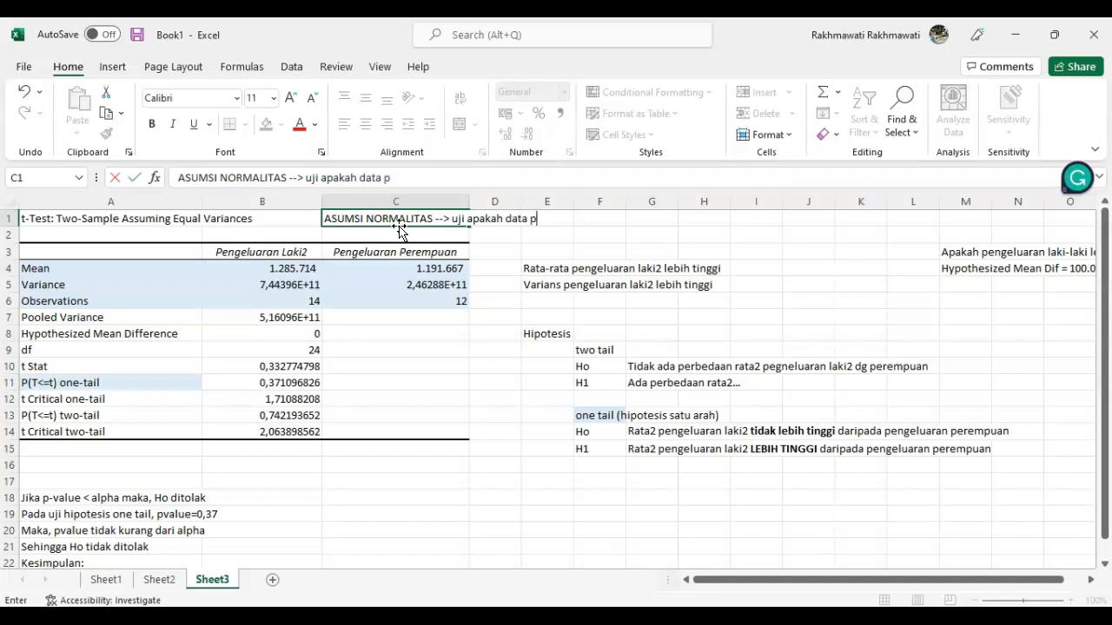
pyautogui.write('engeluaran laki2')
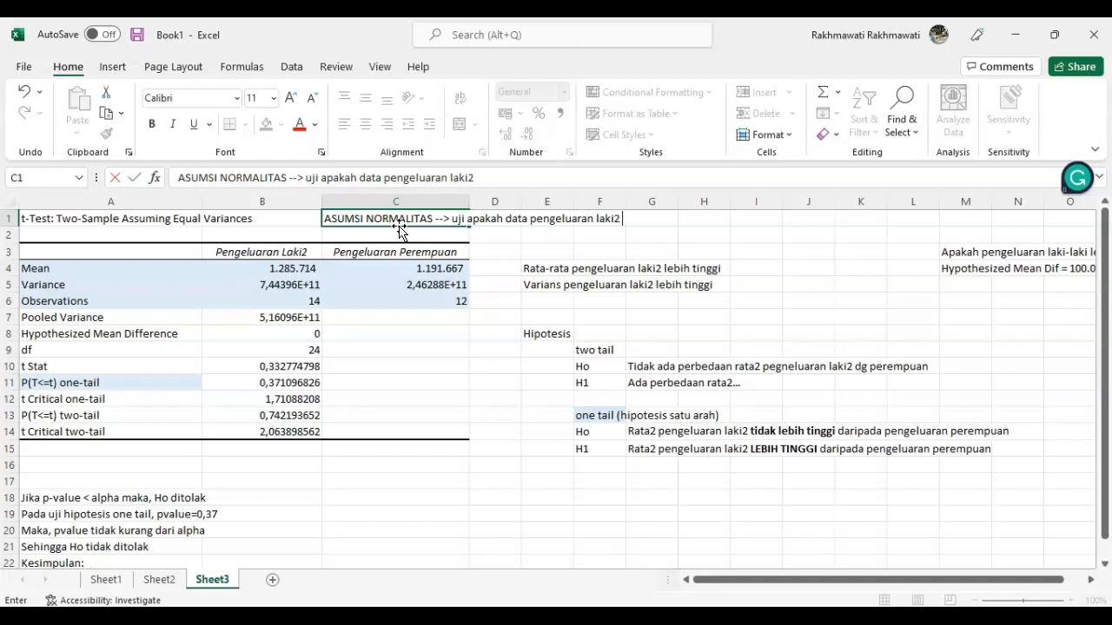
pyautogui.write(' terdistribusi normal?')
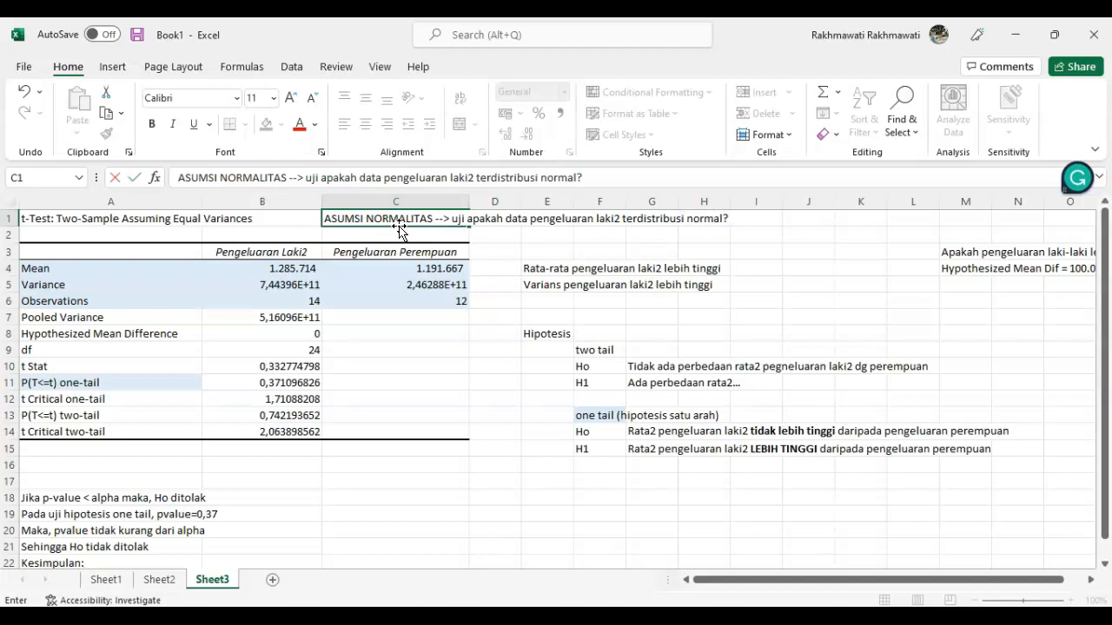
pyautogui.press('Return')
# Write "apakah data penge prempuan terdistribusi normal ?" in D2, below the normality assumption note
pyautogui.press('Right')
pyautogui.write('apakah')
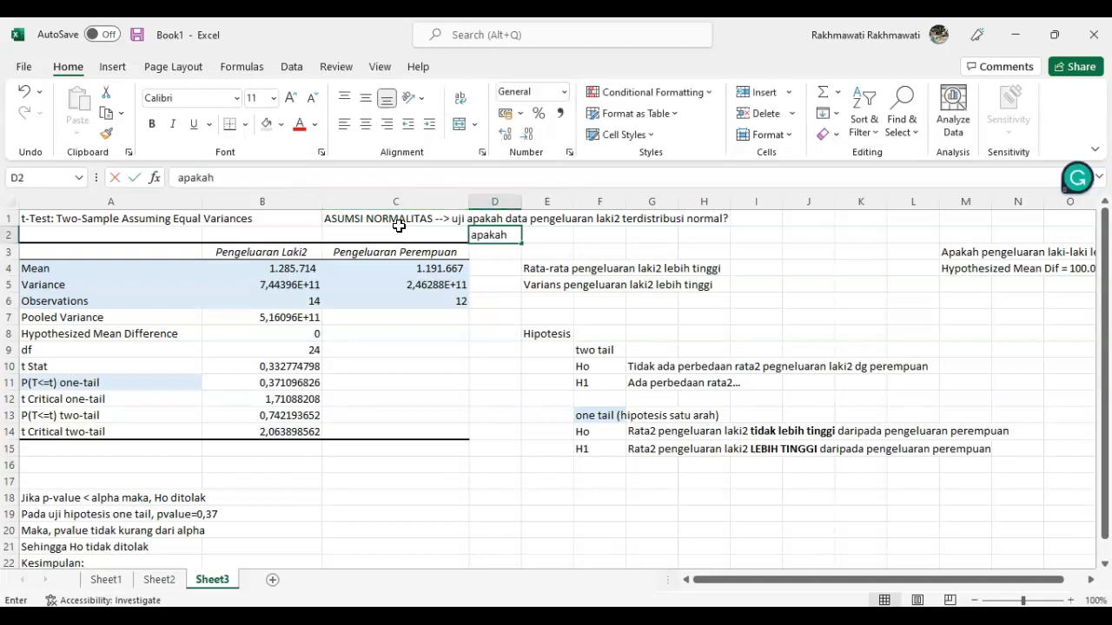
pyautogui.write(' data pe')
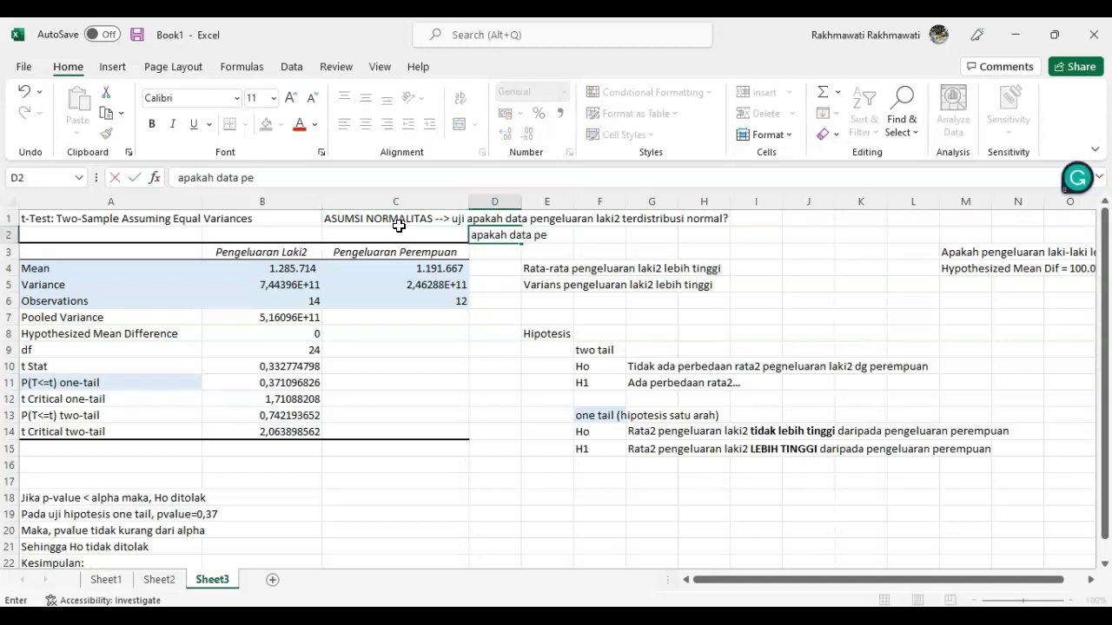
pyautogui.write('nge prempuan terdist')
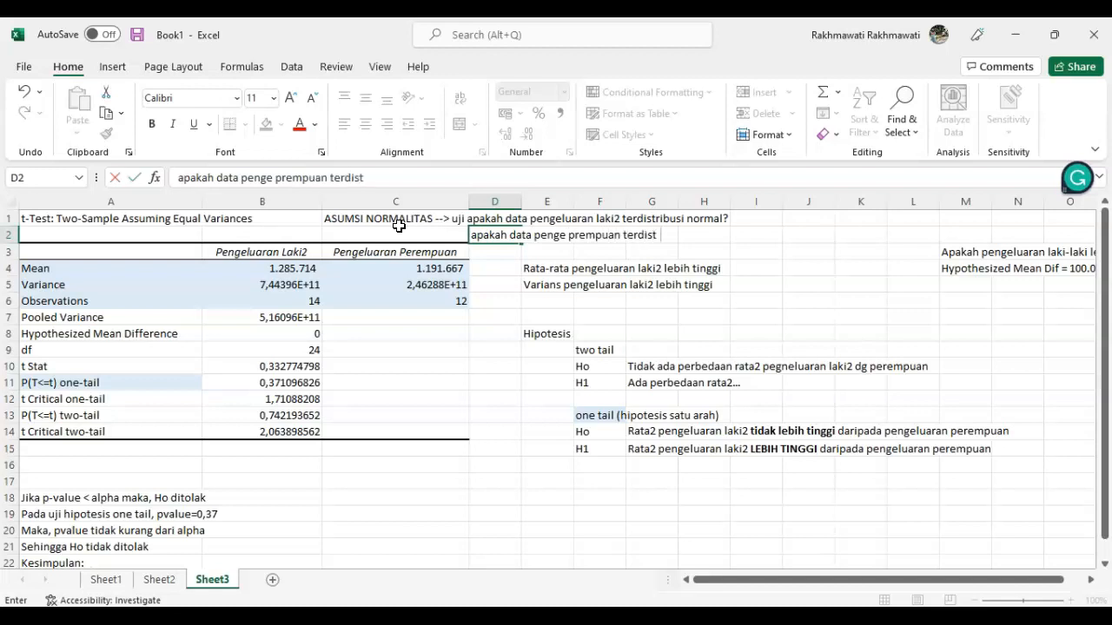
pyautogui.write('ribusi normal ?')
pyautogui.press('Return')
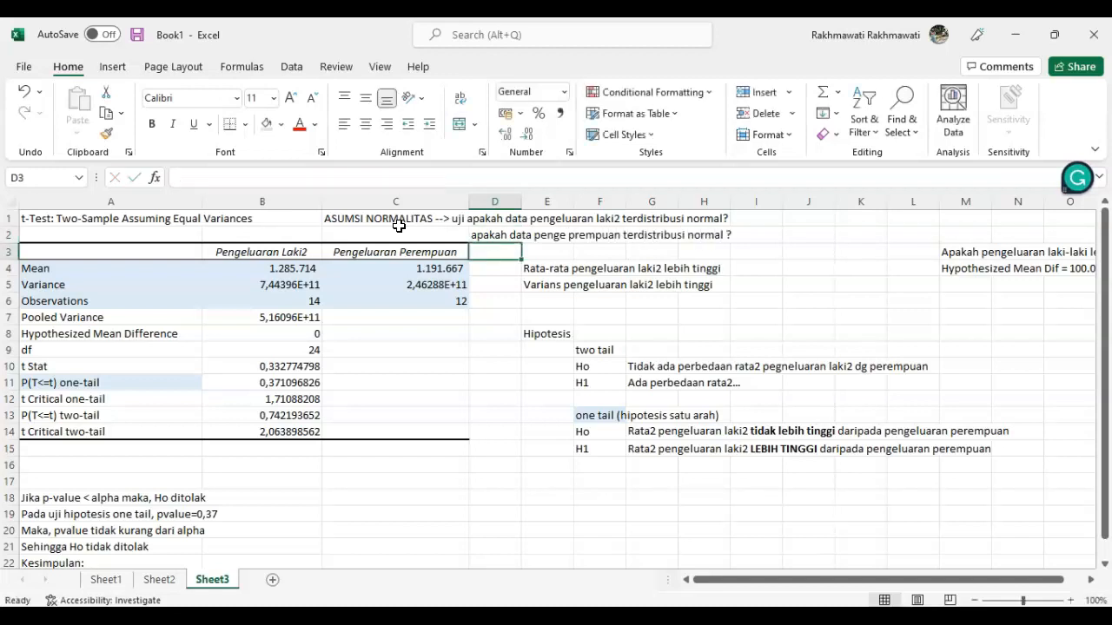
pyautogui.press('Up')
pyautogui.press('Up')
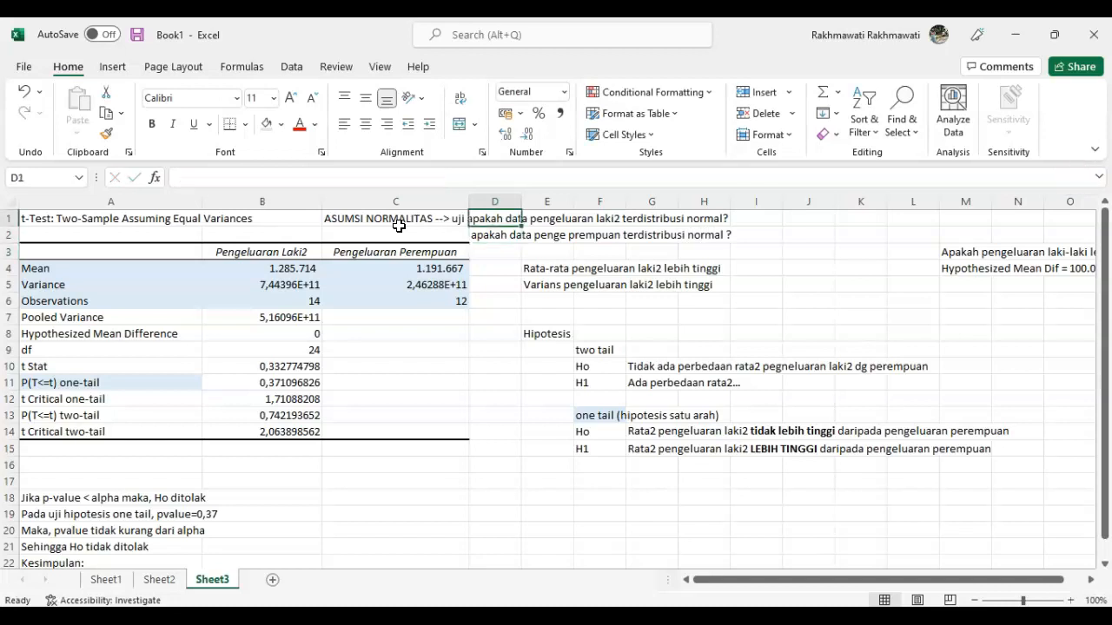
# Write "nonparametrik" in J1, beside the question about the normality of the male spending data
pyautogui.click(266, 398)
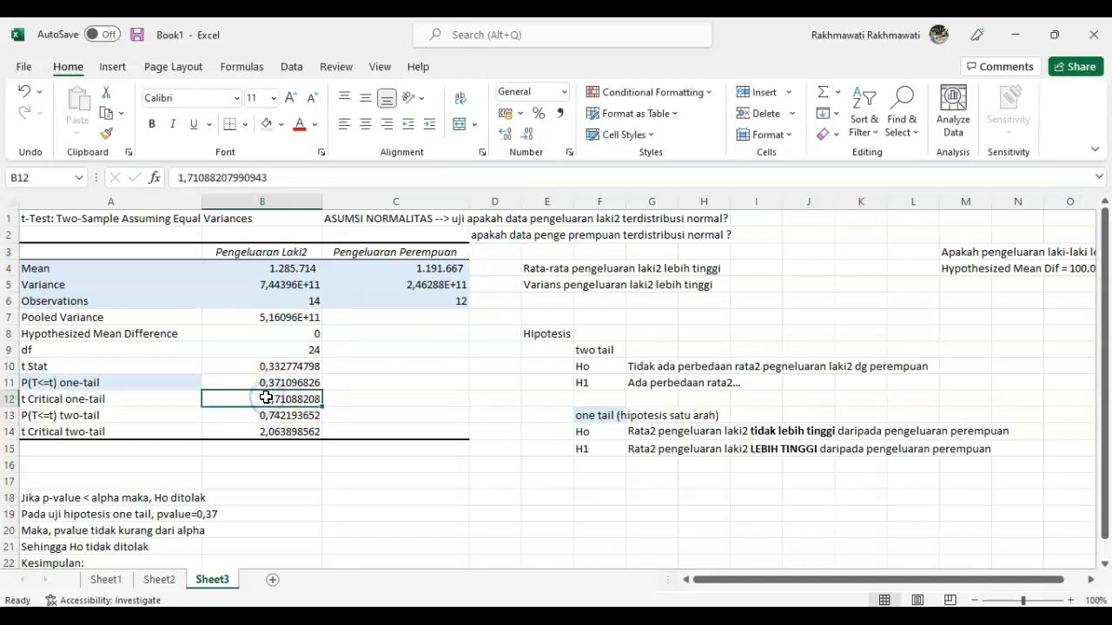
pyautogui.click(509, 217)
pyautogui.click(804, 219)
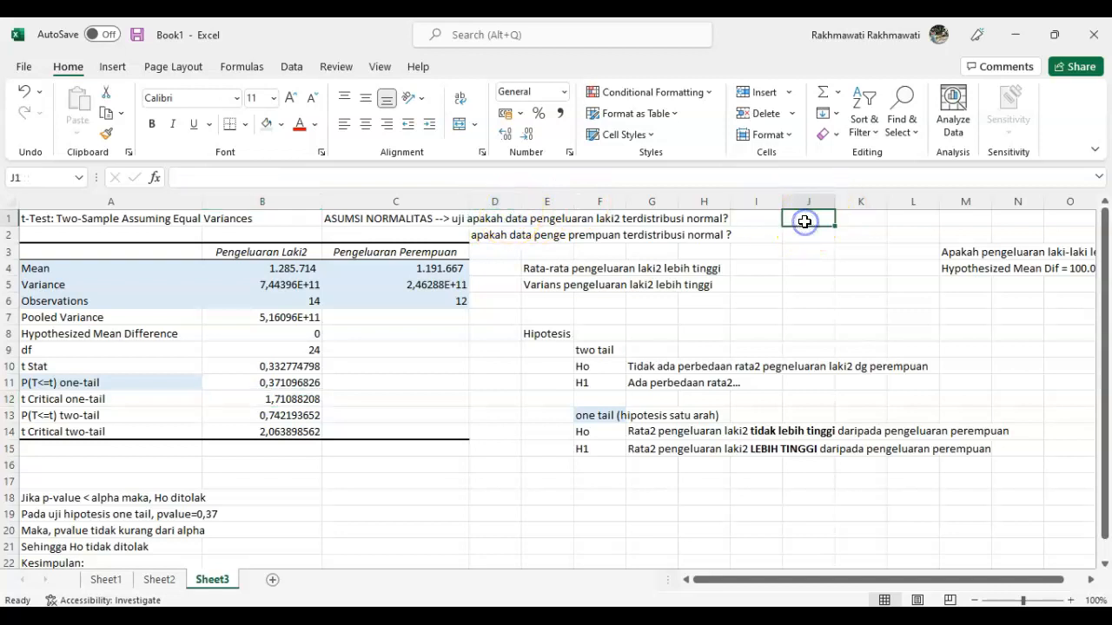
pyautogui.write('nonparametrik')
pyautogui.press('Return')
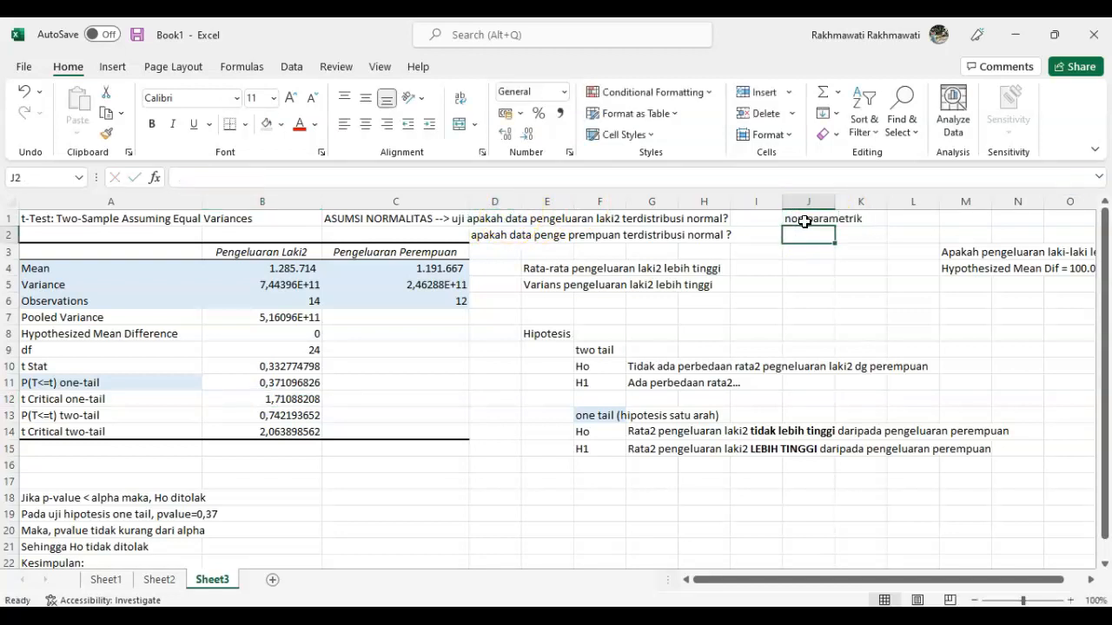